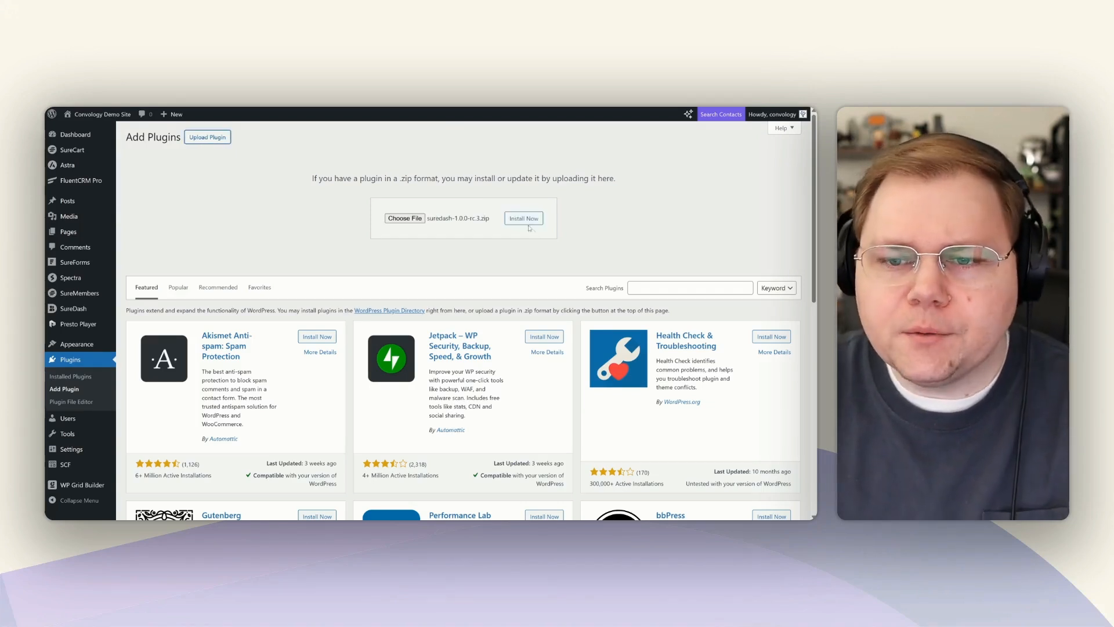
# Install the uploaded SureDash 1.0.0-rc.3 zip, replacing the currently installed SureDash.
pyautogui.click(528, 221)
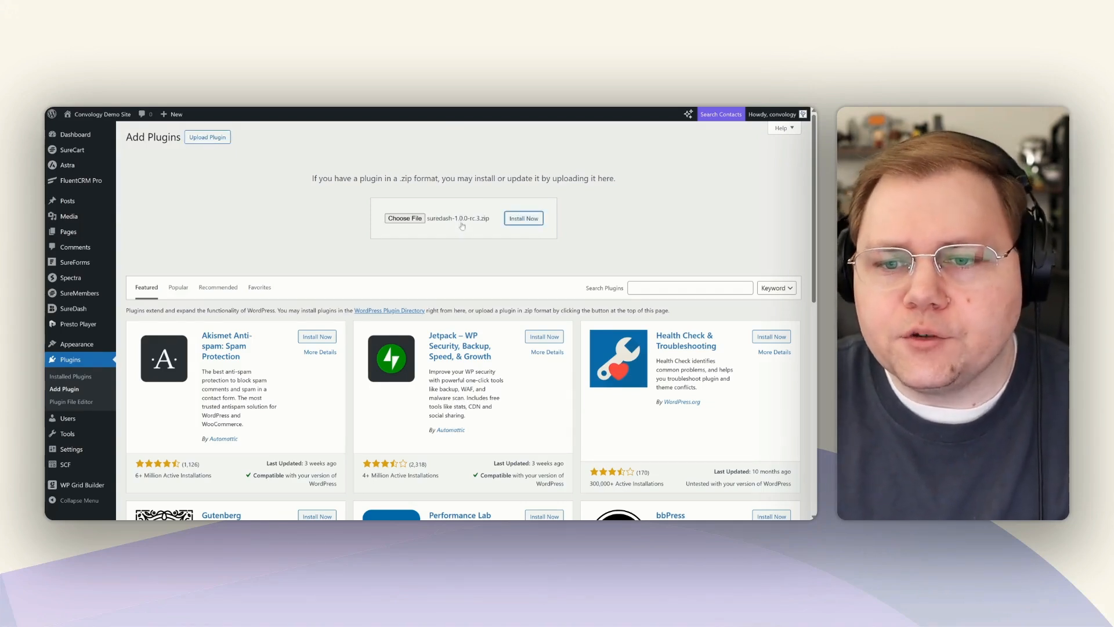
pyautogui.click(181, 346)
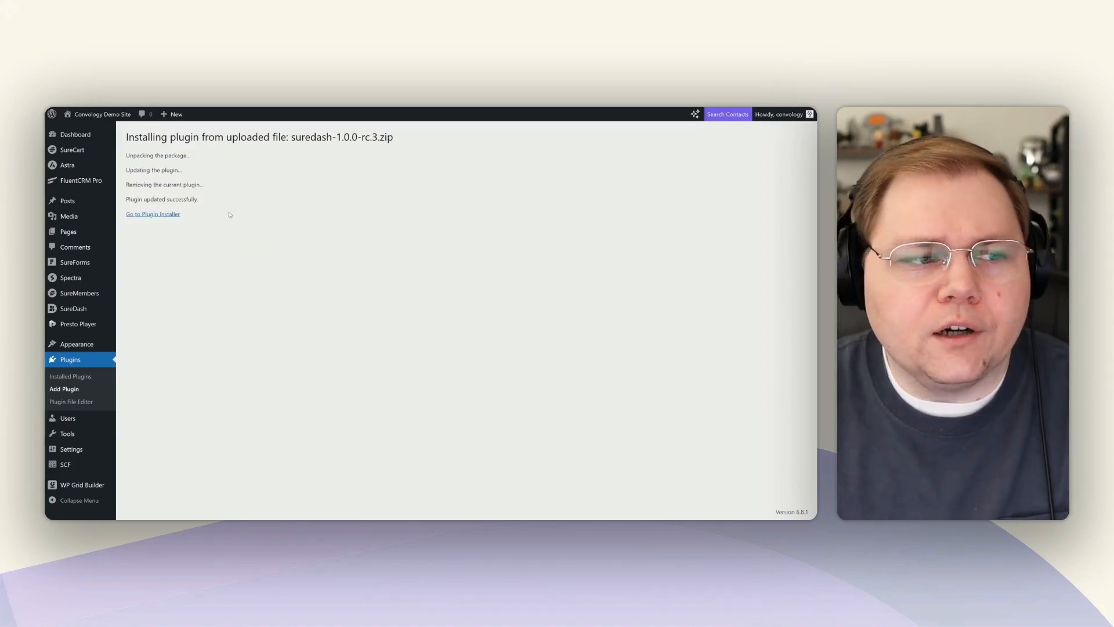
pyautogui.click(156, 215)
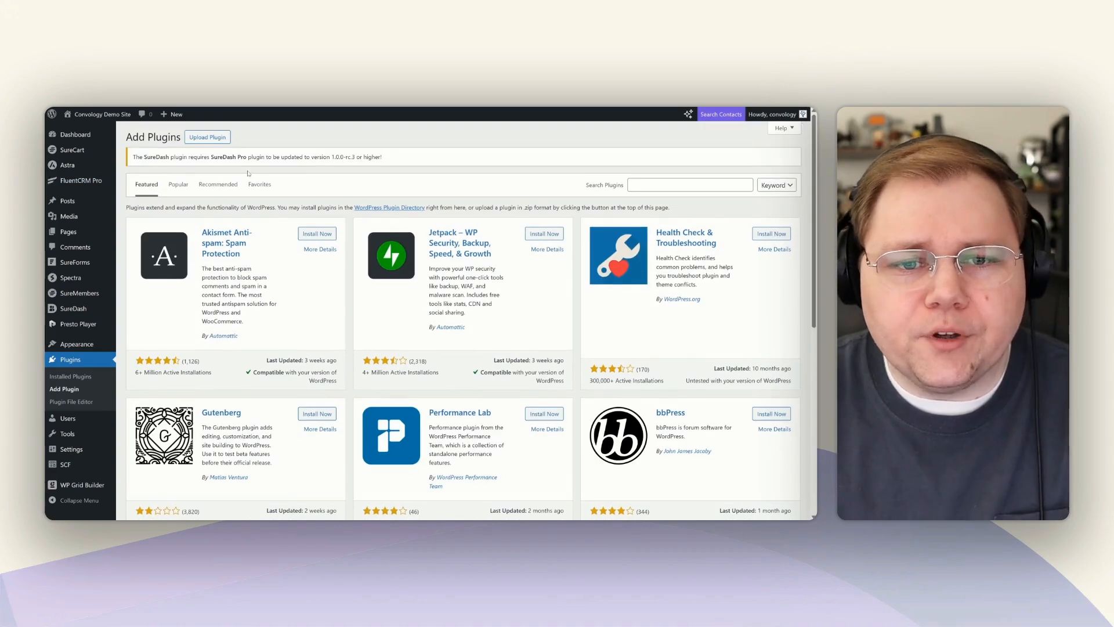
# Install suredash-business-1.0.0-rc.3.zip so it replaces SureDash Pro 0.0.6.1.
pyautogui.click(212, 139)
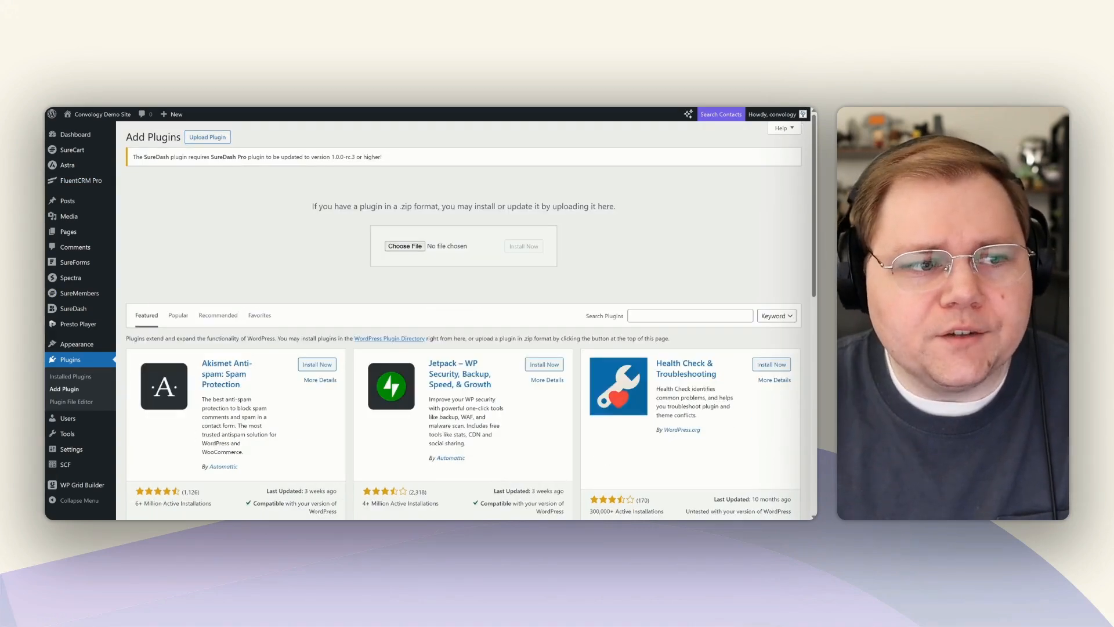
pyautogui.click(523, 251)
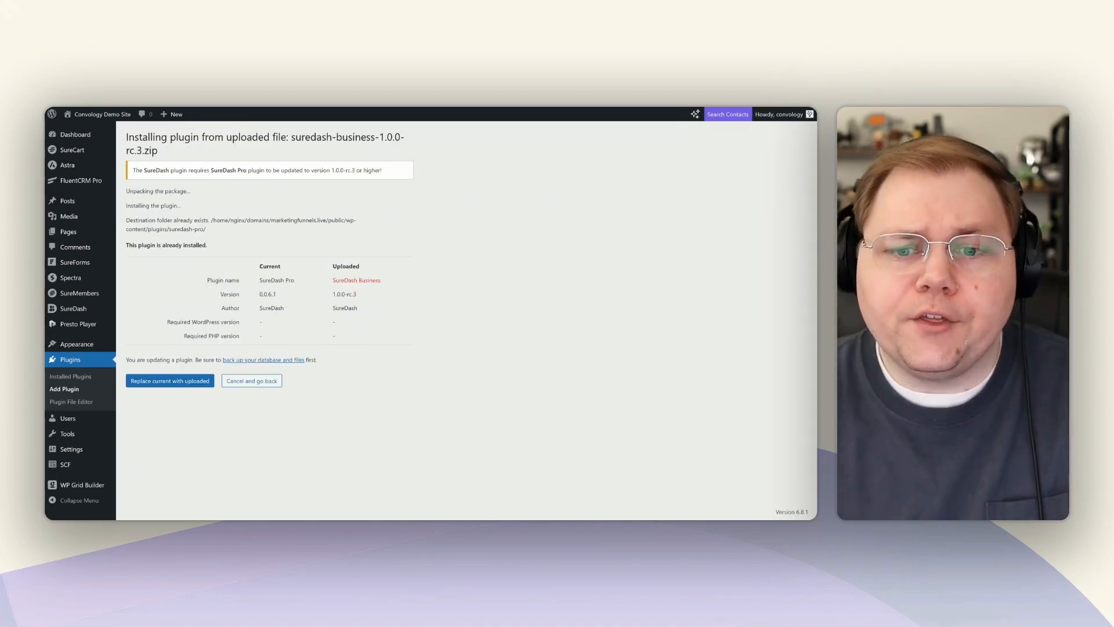
pyautogui.click(169, 381)
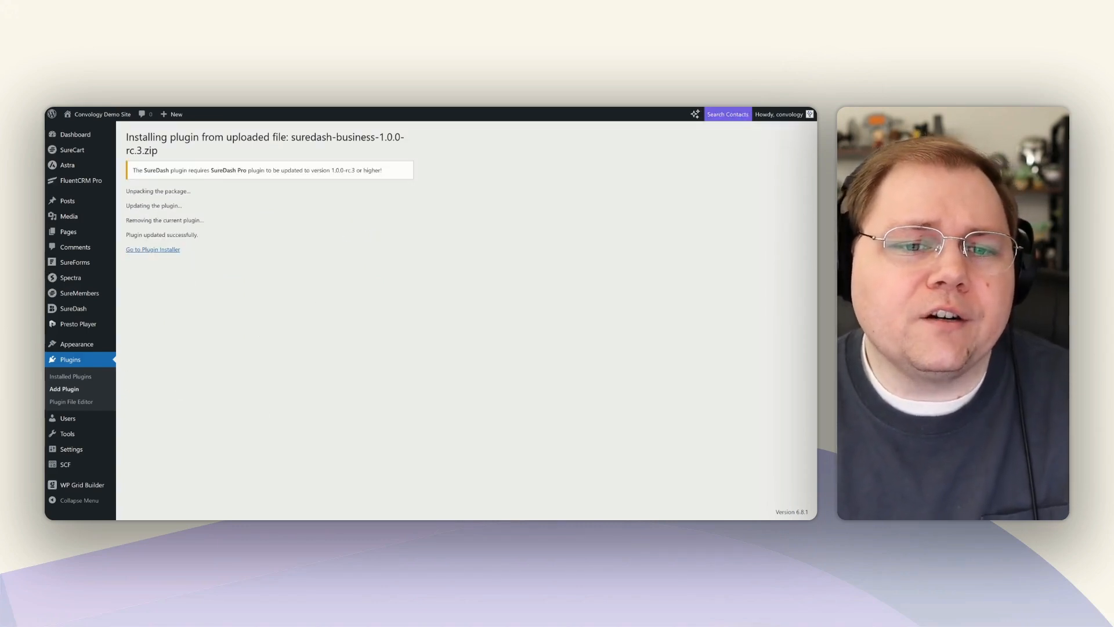
pyautogui.click(156, 250)
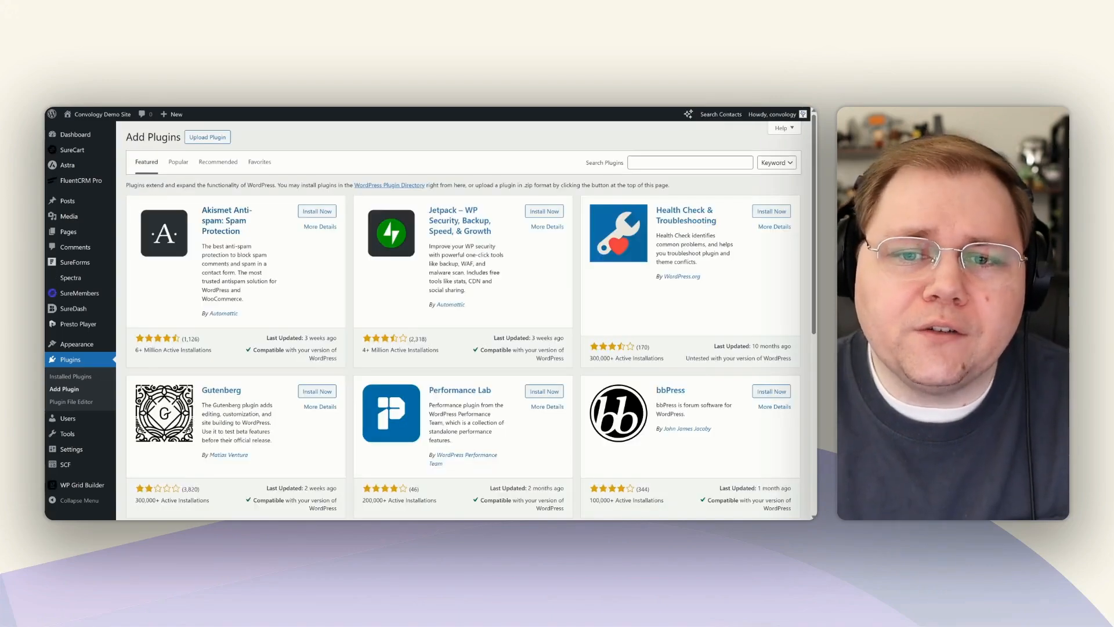
# Upload suredash-alpha-rc-migrator.zip, install it and activate the migrator plugin.
pyautogui.click(223, 134)
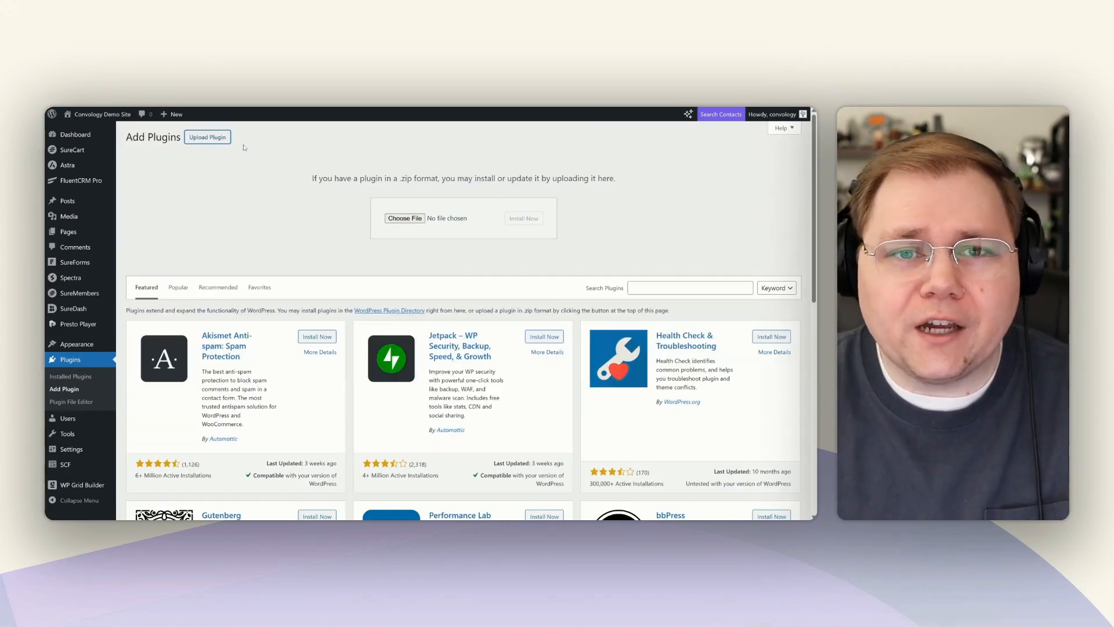
pyautogui.moveTo(45, 218); pyautogui.dragTo(441, 219)
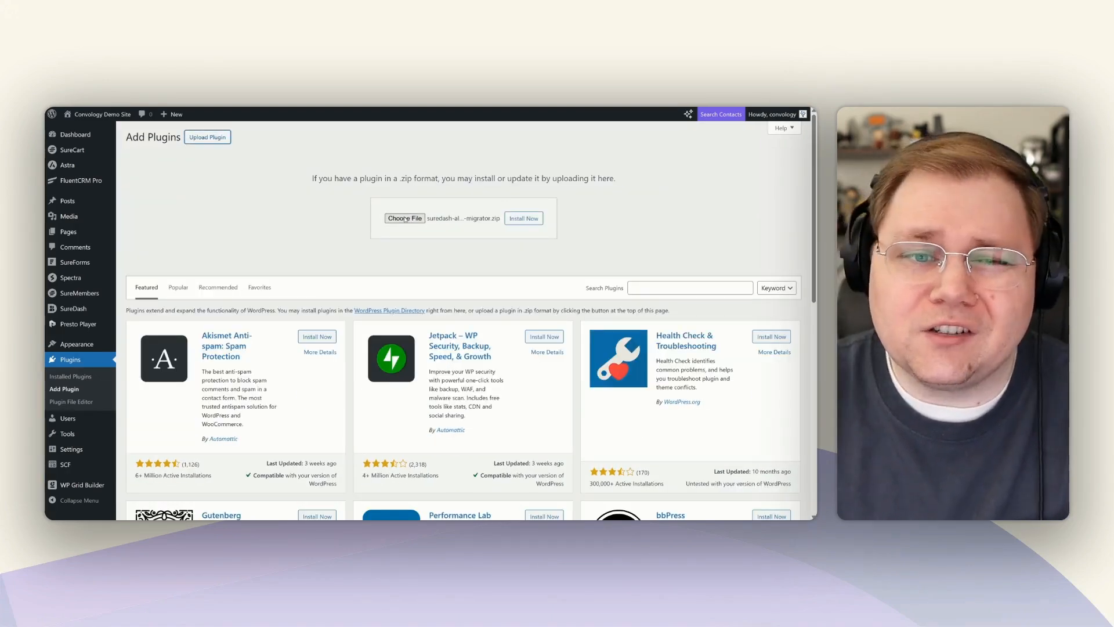
pyautogui.click(522, 219)
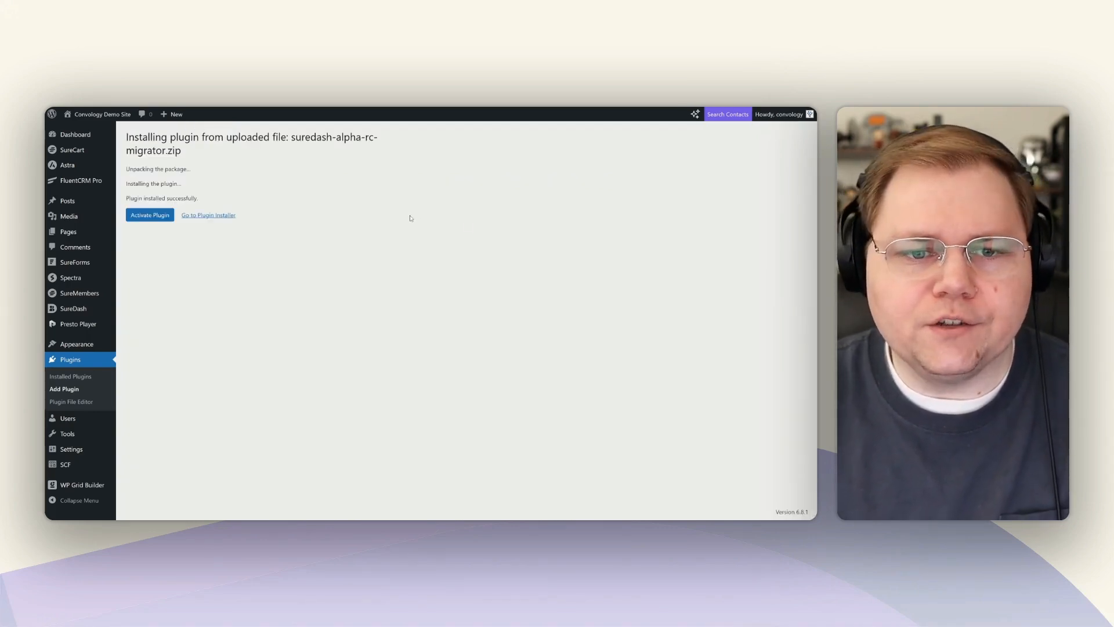
pyautogui.click(155, 217)
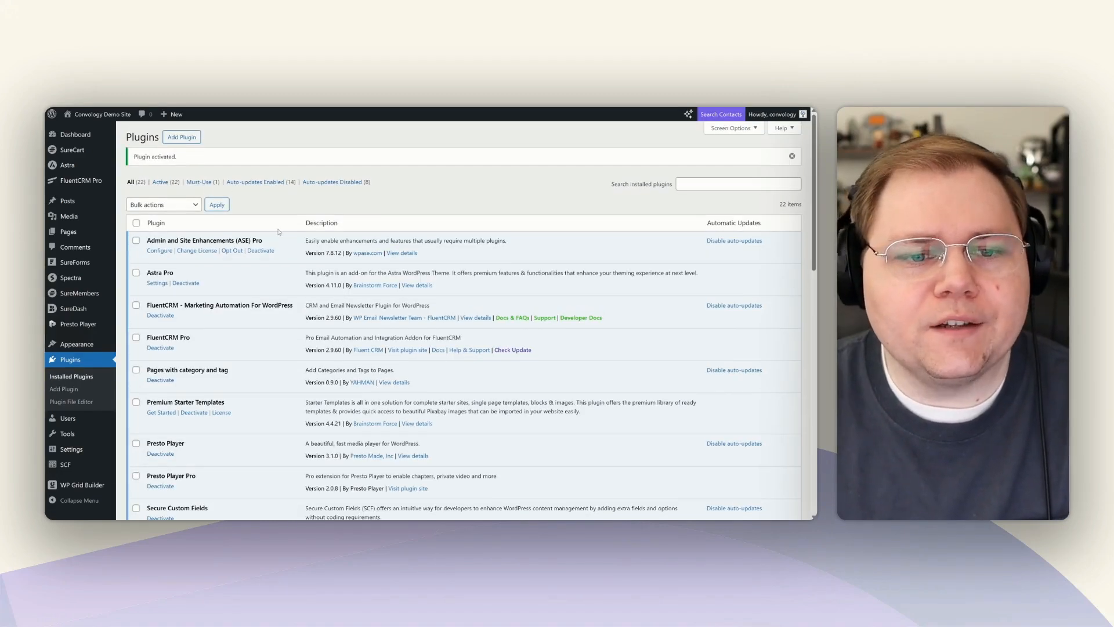
# Migrate Course Lessons, Content-Topic Posts & Forums, The Spaces, and sync Courses <> Lessons.
pyautogui.moveTo(82, 311)
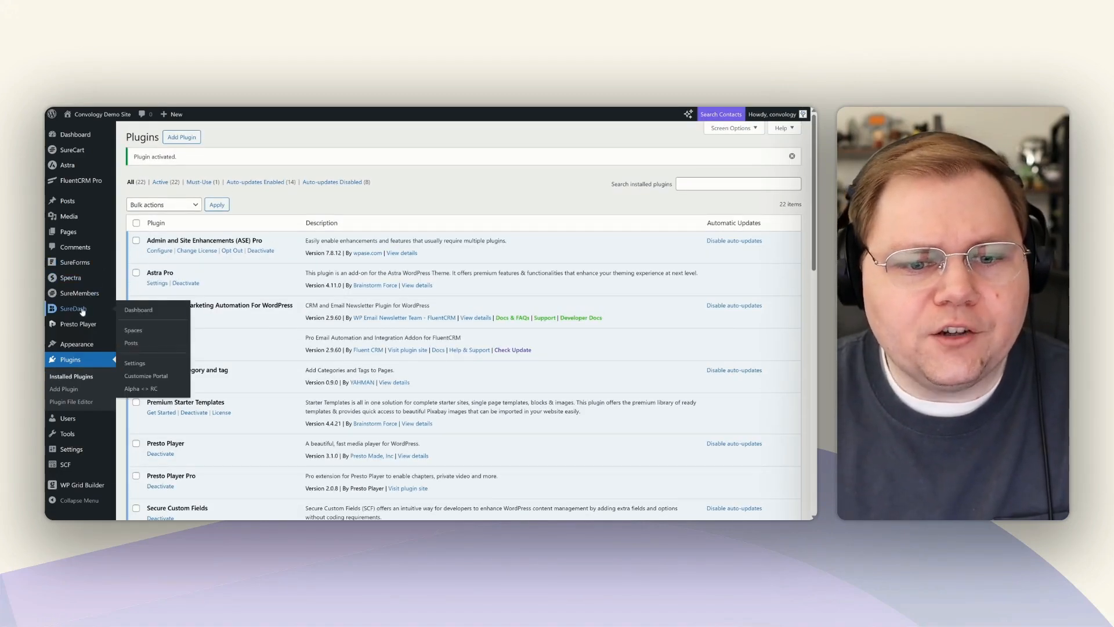
pyautogui.click(131, 389)
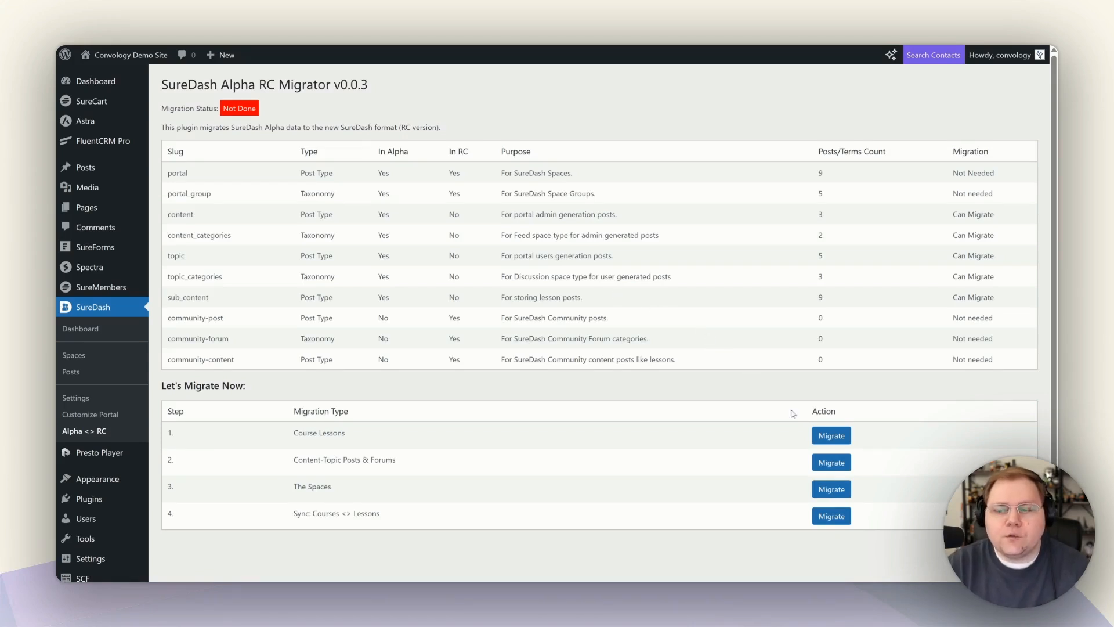
pyautogui.click(832, 437)
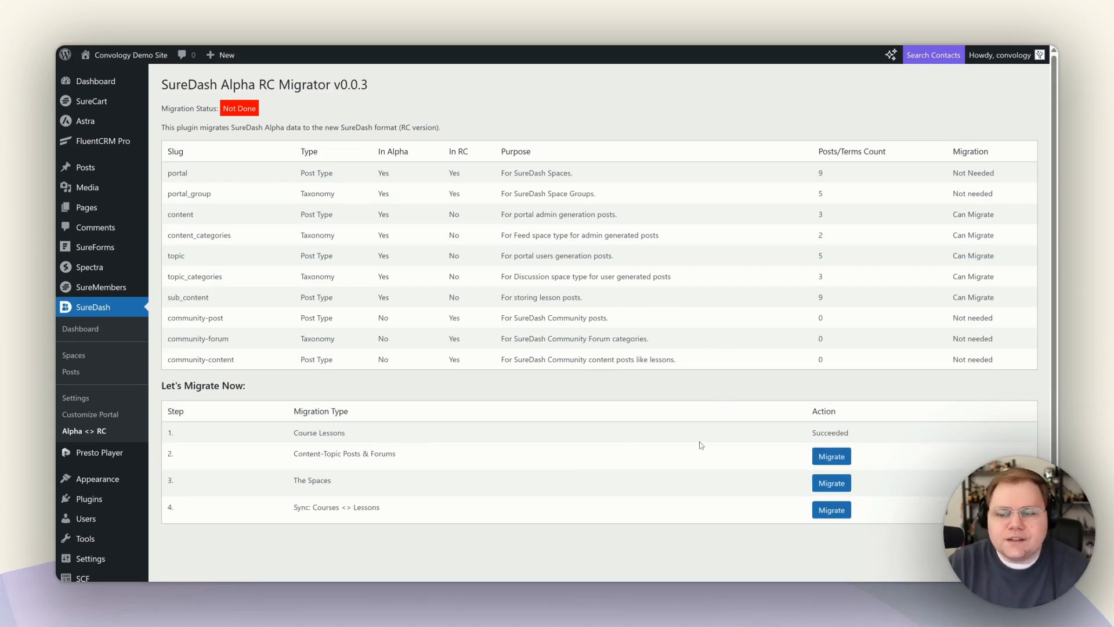
pyautogui.click(834, 459)
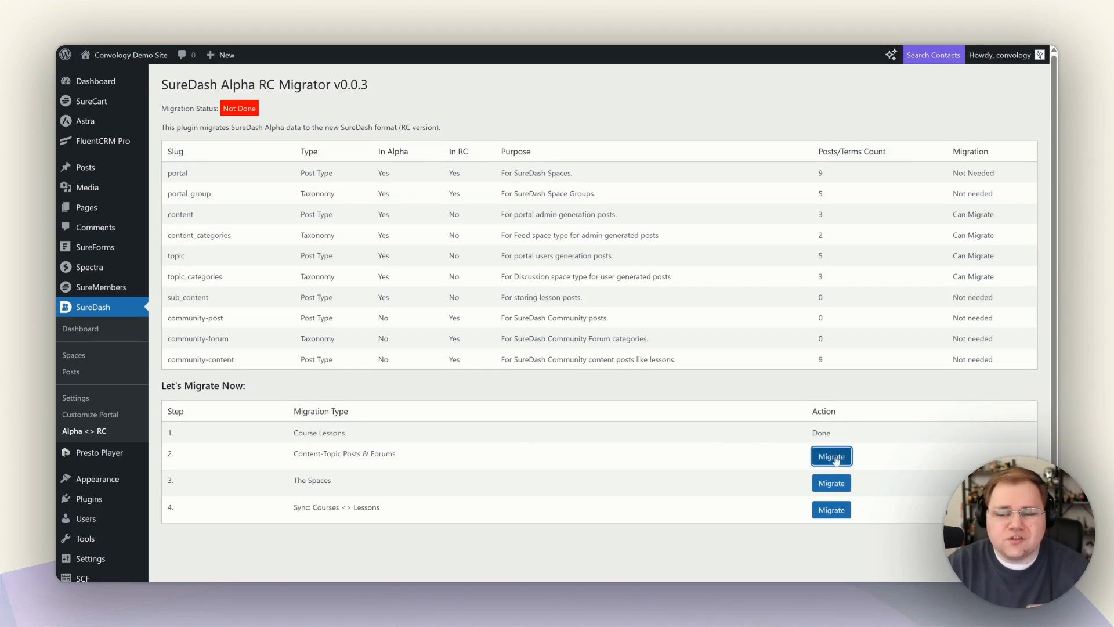
pyautogui.click(822, 463)
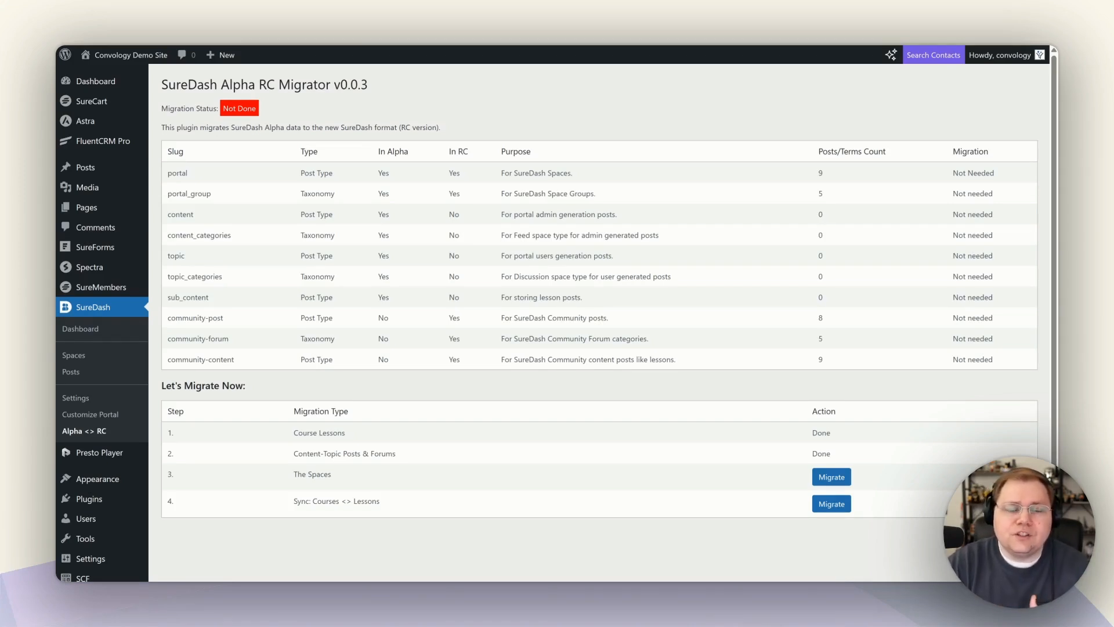
pyautogui.click(828, 481)
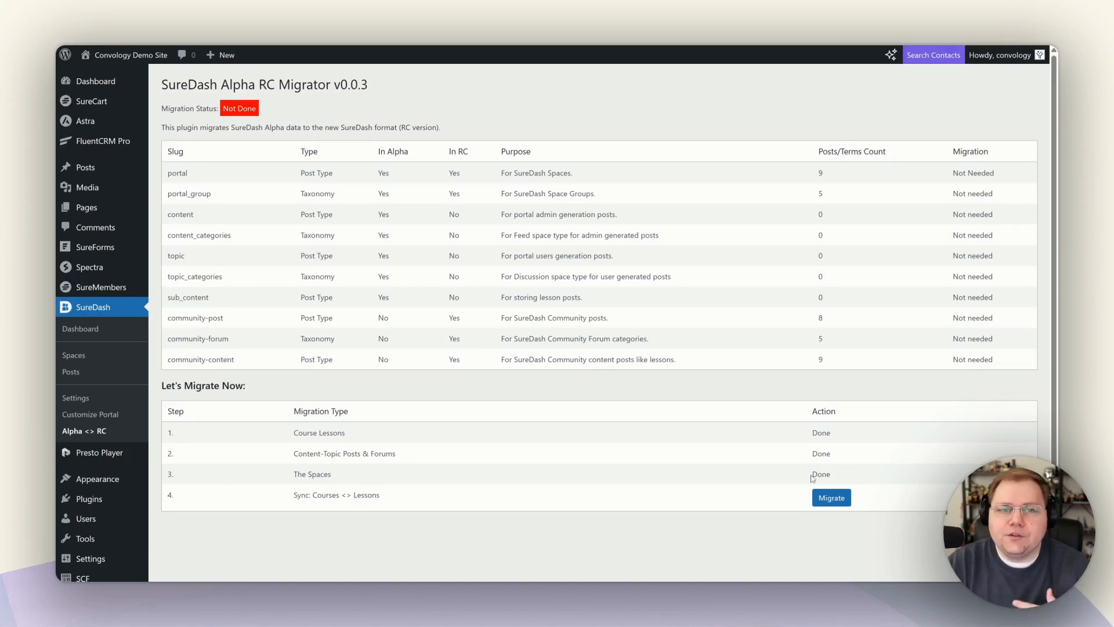
pyautogui.click(831, 499)
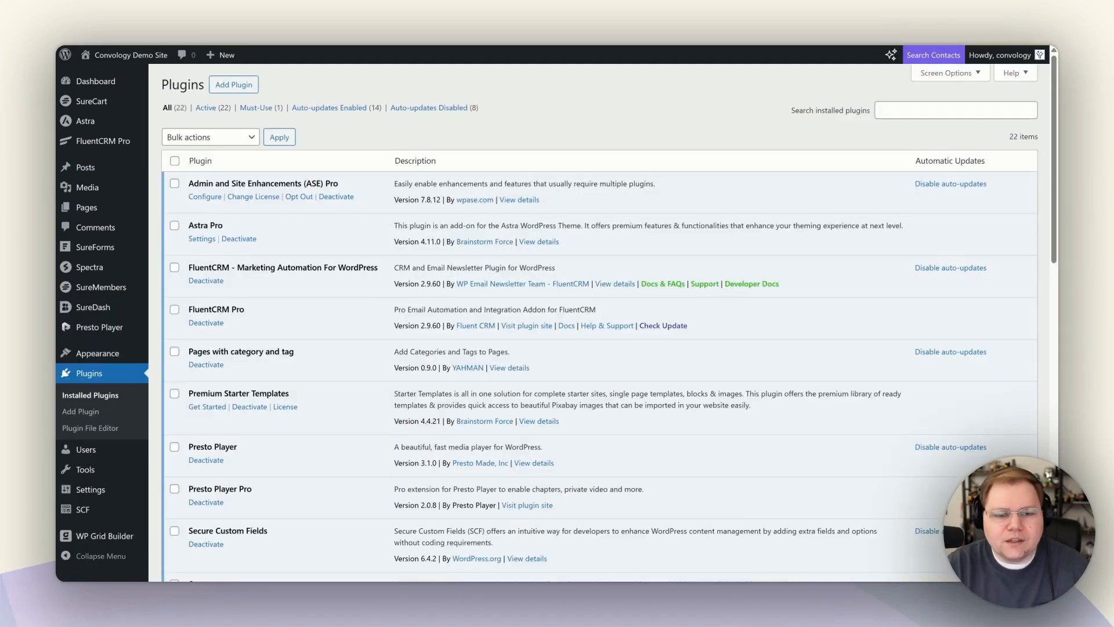
# Deactivate and delete the SureDash Alpha to RC Migrator, then launch SureDash's guided setup from Settings.
pyautogui.scroll(-3, 380, 302)
pyautogui.scroll(2, 380, 302)
pyautogui.scroll(-8, 379, 303)
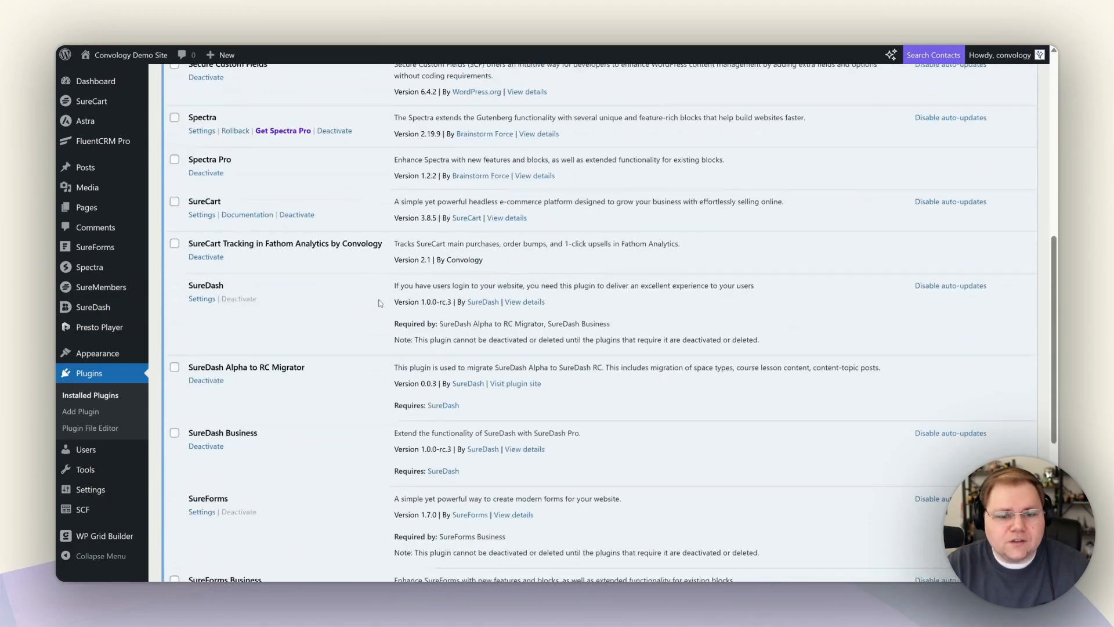
pyautogui.click(204, 265)
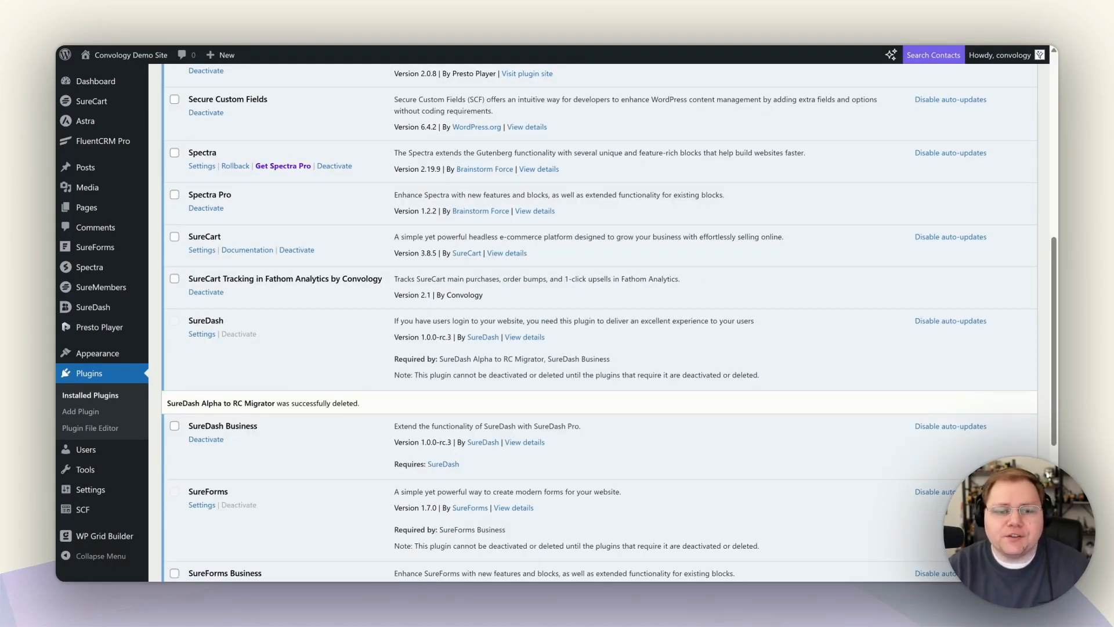
pyautogui.moveTo(100, 309)
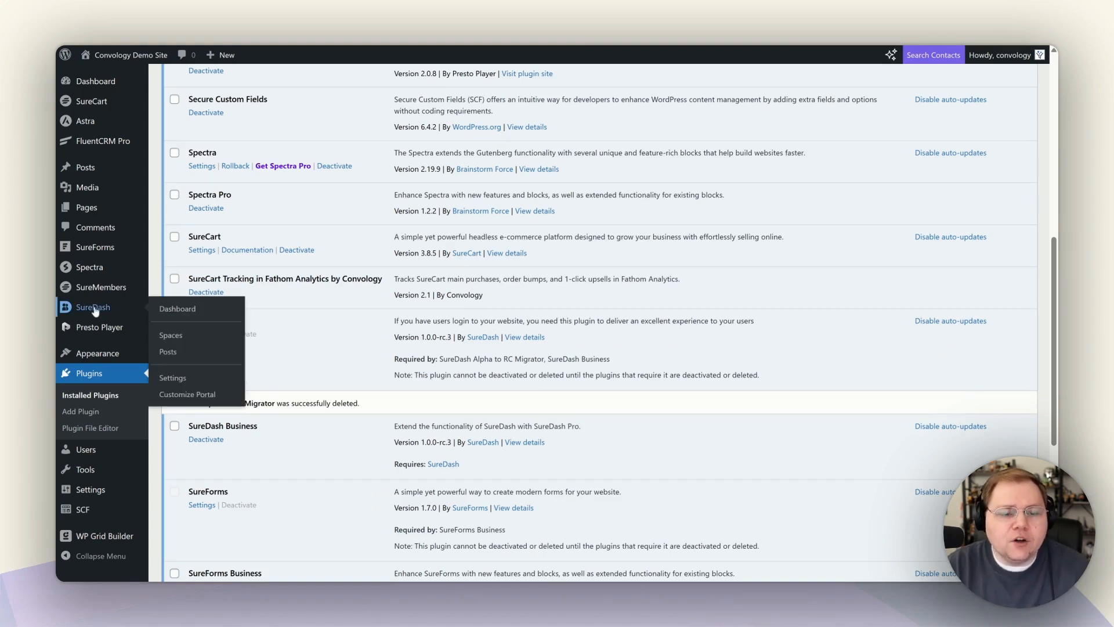
pyautogui.click(186, 378)
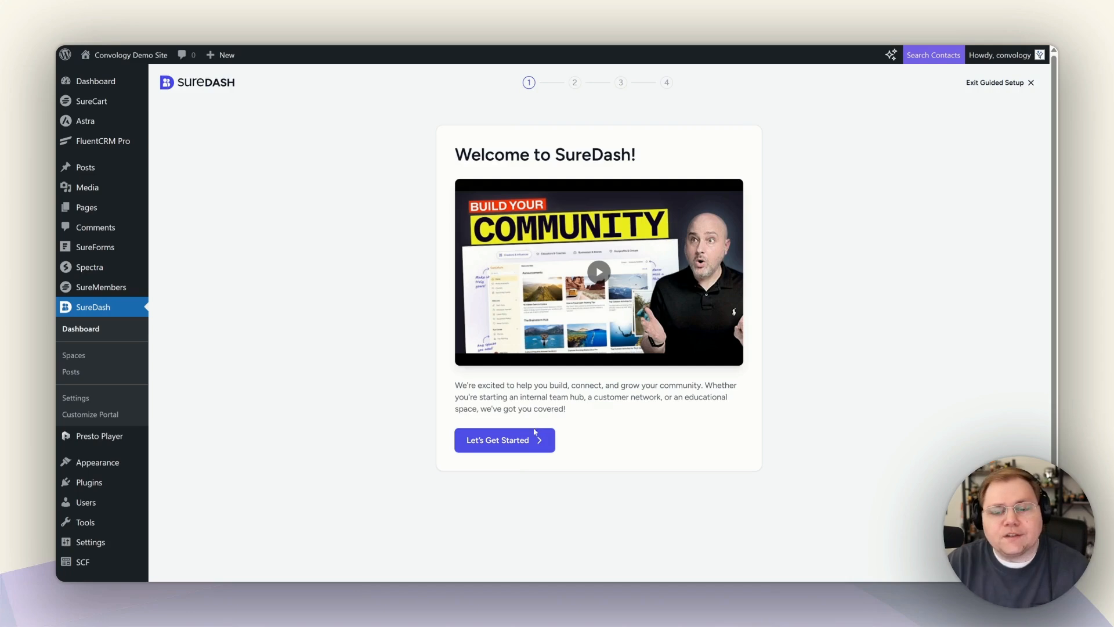
# Name the community 'Convology Demo Community', make it private and enable Feeds.
pyautogui.click(522, 446)
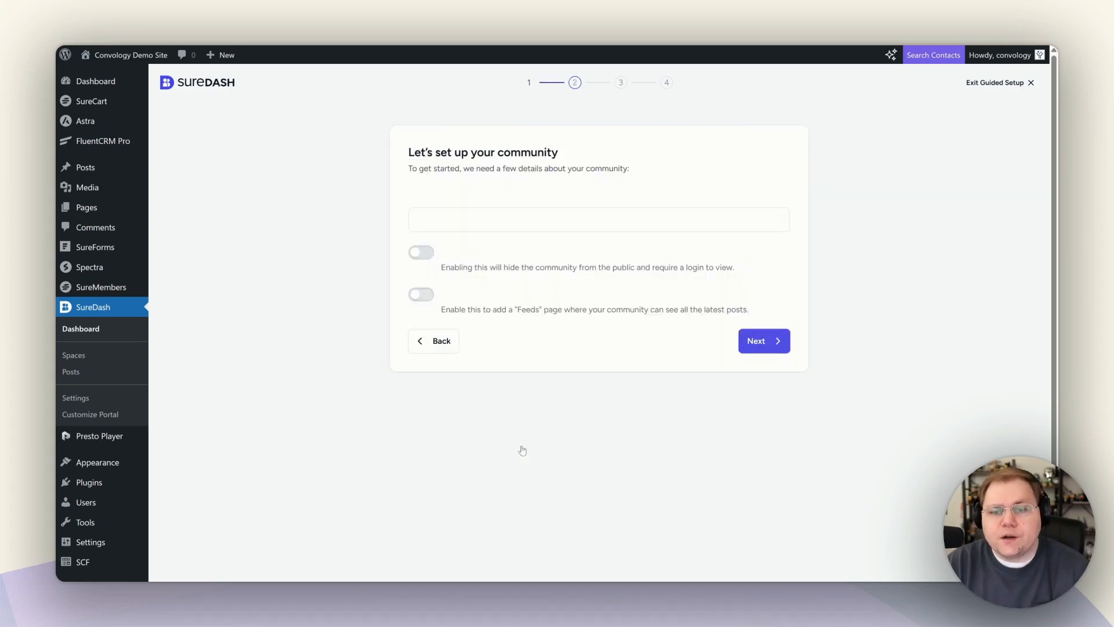
pyautogui.click(428, 231)
pyautogui.write('Convology Demo Community')
pyautogui.click(429, 254)
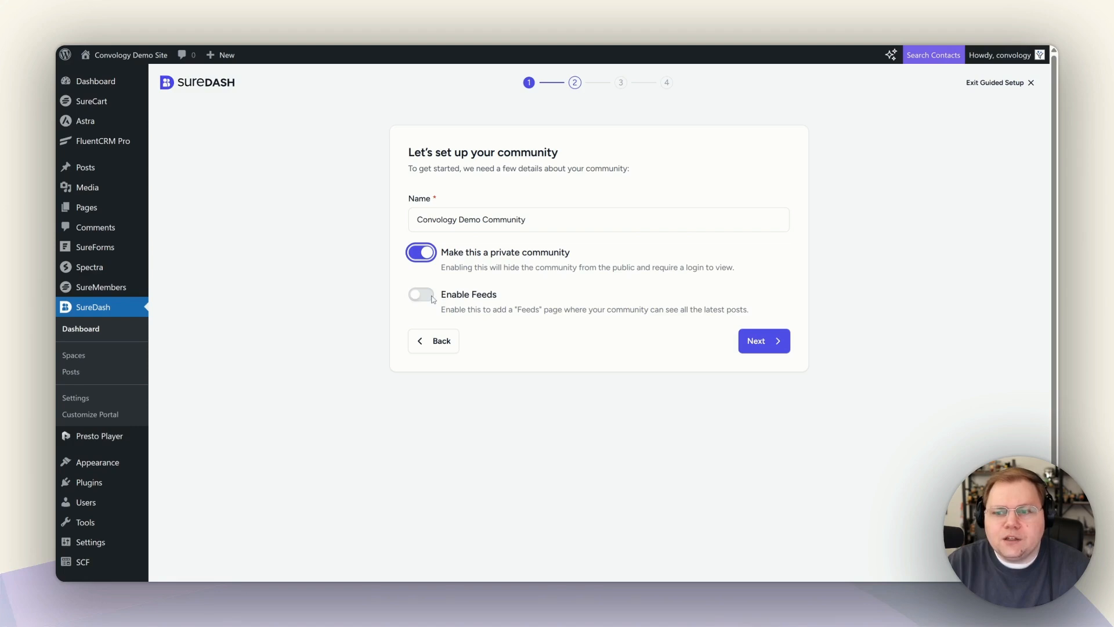
pyautogui.click(447, 307)
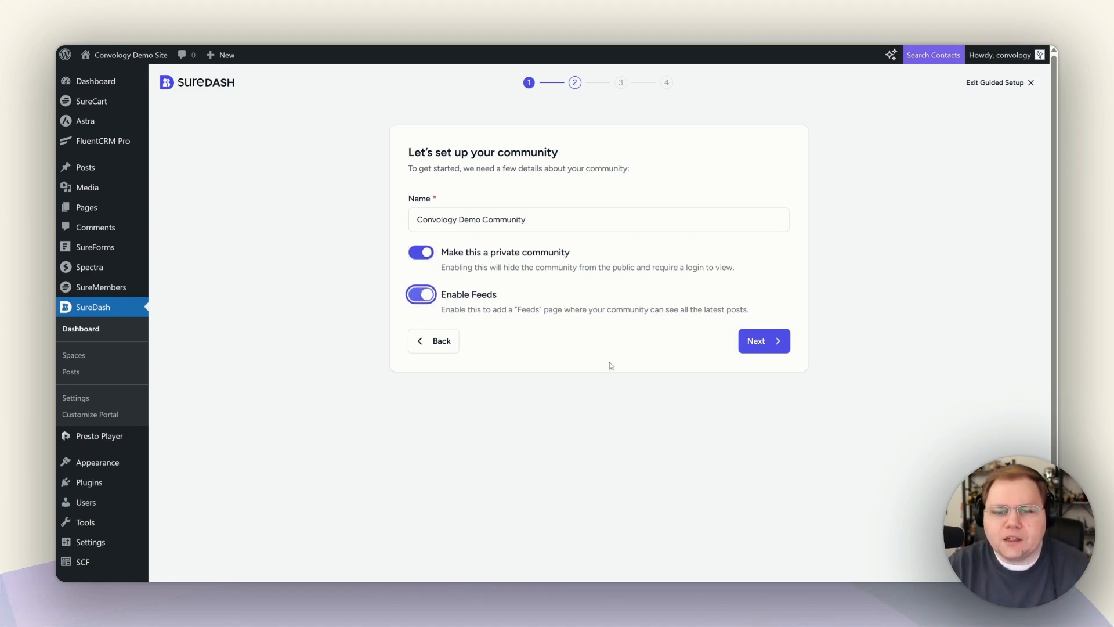
# Keep the suggested integrations and skip the personal details step to finish setup.
pyautogui.click(756, 346)
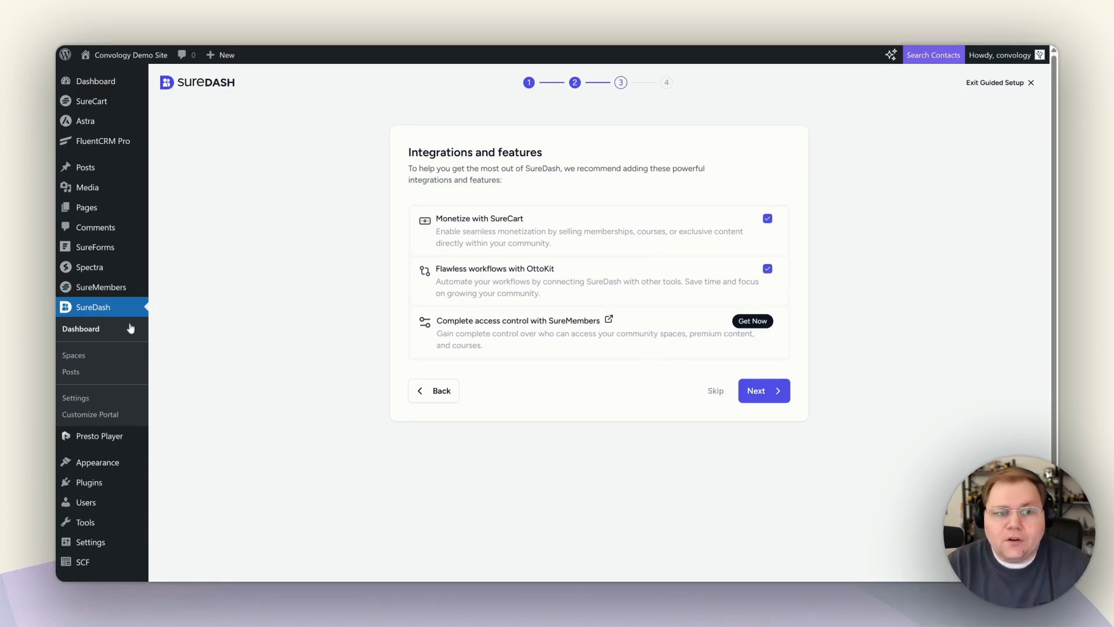
pyautogui.click(769, 397)
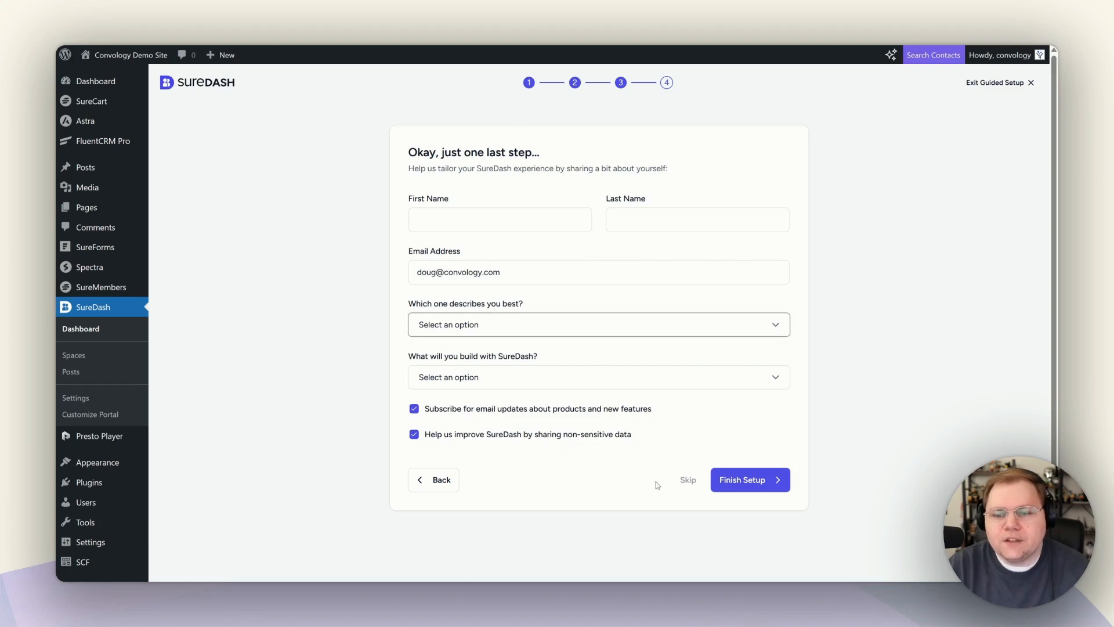
pyautogui.click(682, 481)
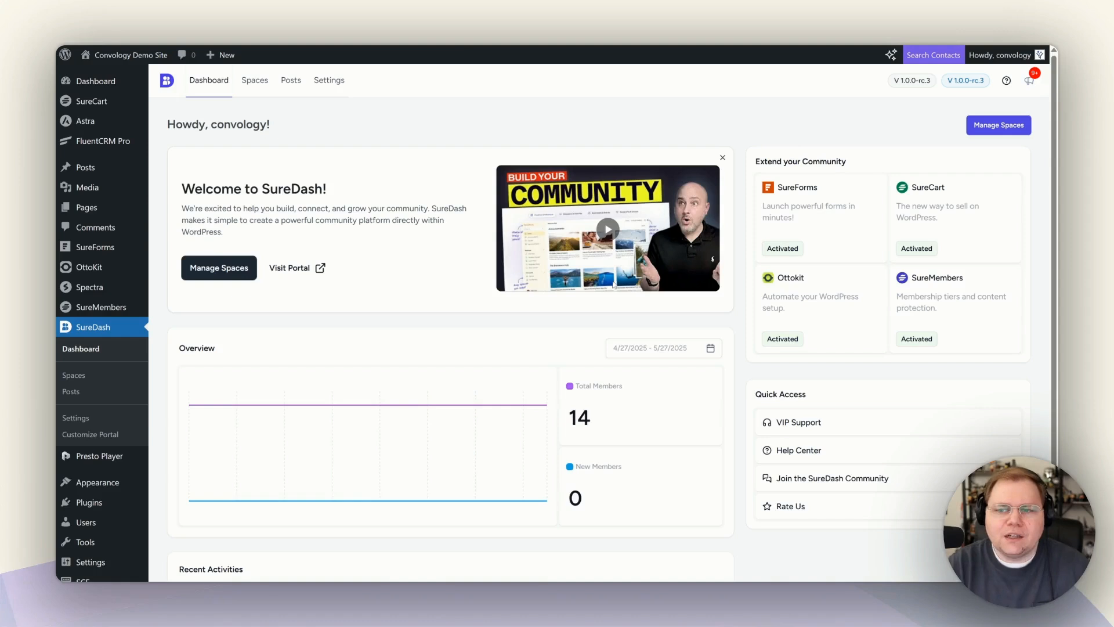
# Return to the top of the SureDash dashboard and open the Branding settings.
pyautogui.scroll(-2, 494, 383)
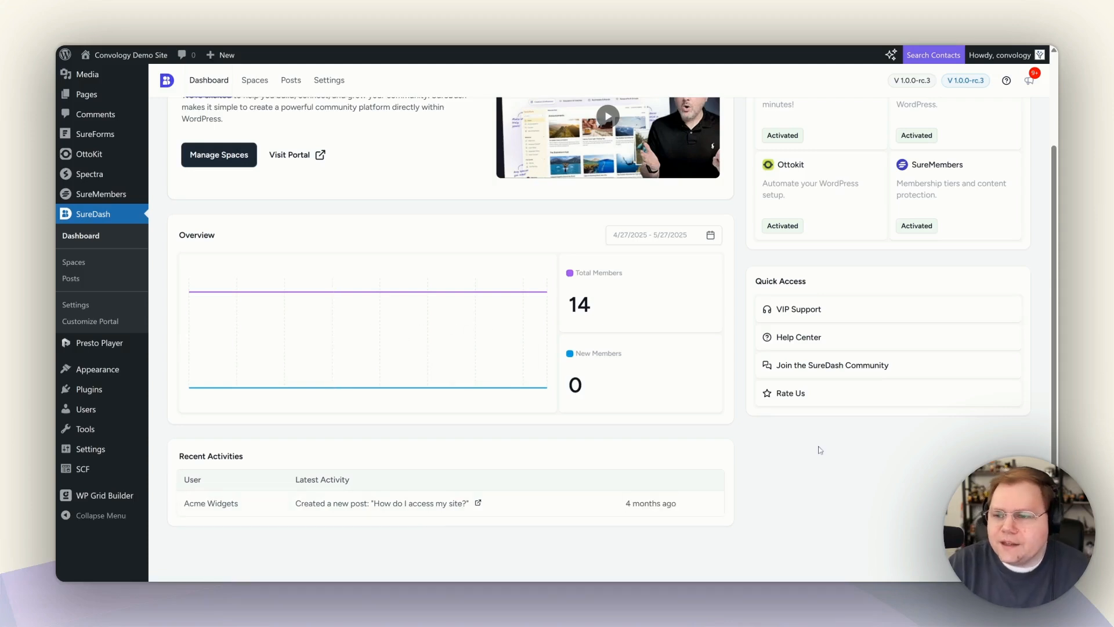
pyautogui.scroll(2, 871, 352)
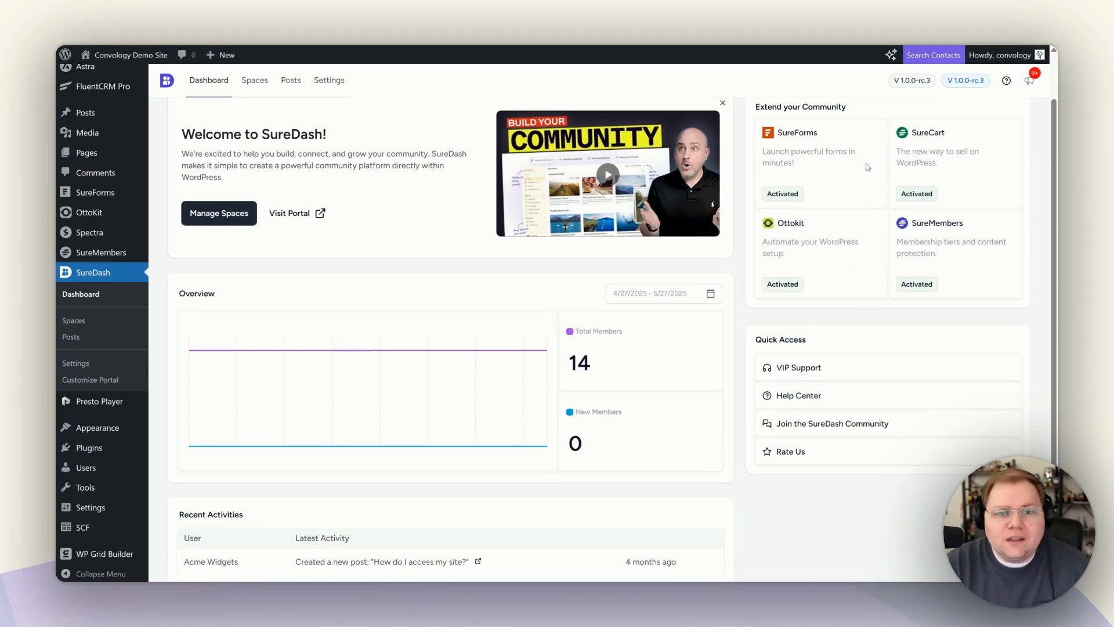
pyautogui.scroll(2, 665, 366)
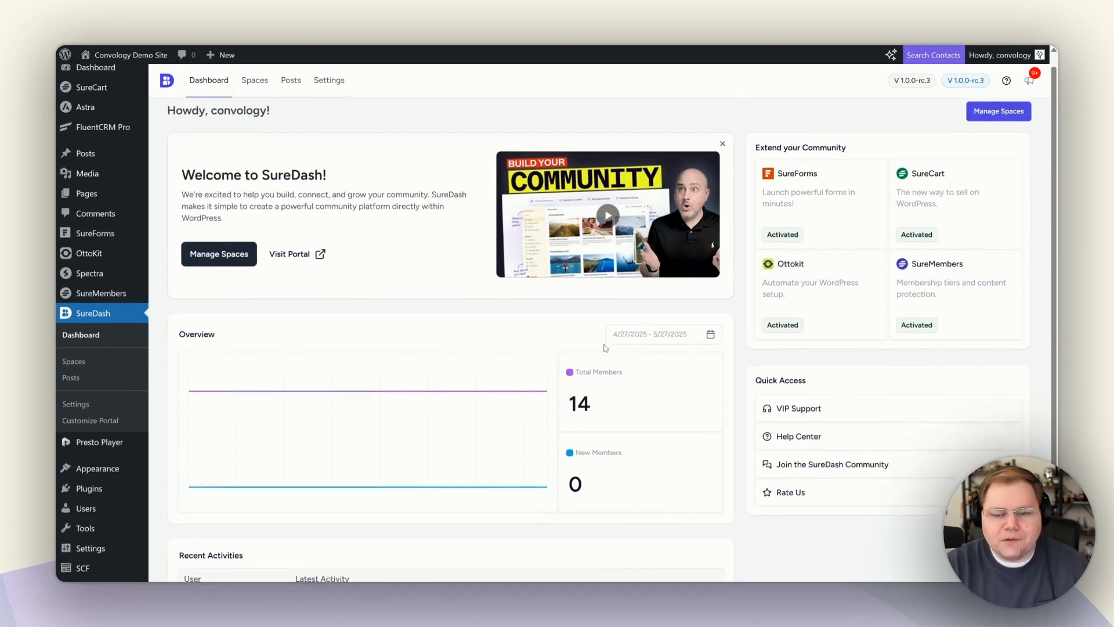
pyautogui.click(333, 83)
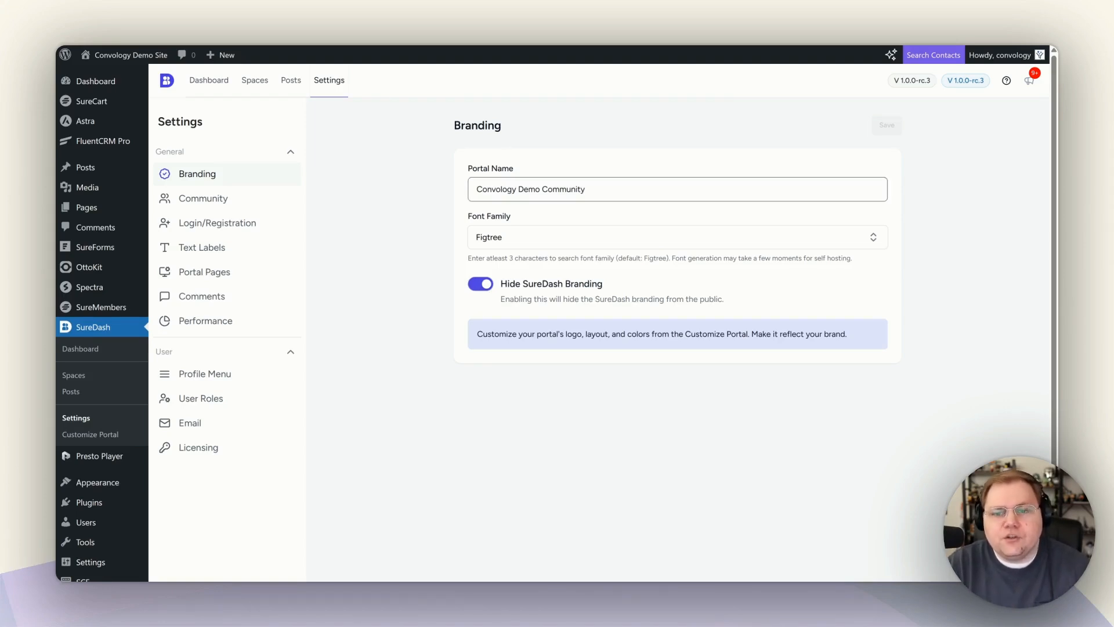
# Check the Font Family list, leaving Figtree unchanged, then go to the Community settings.
pyautogui.click(528, 238)
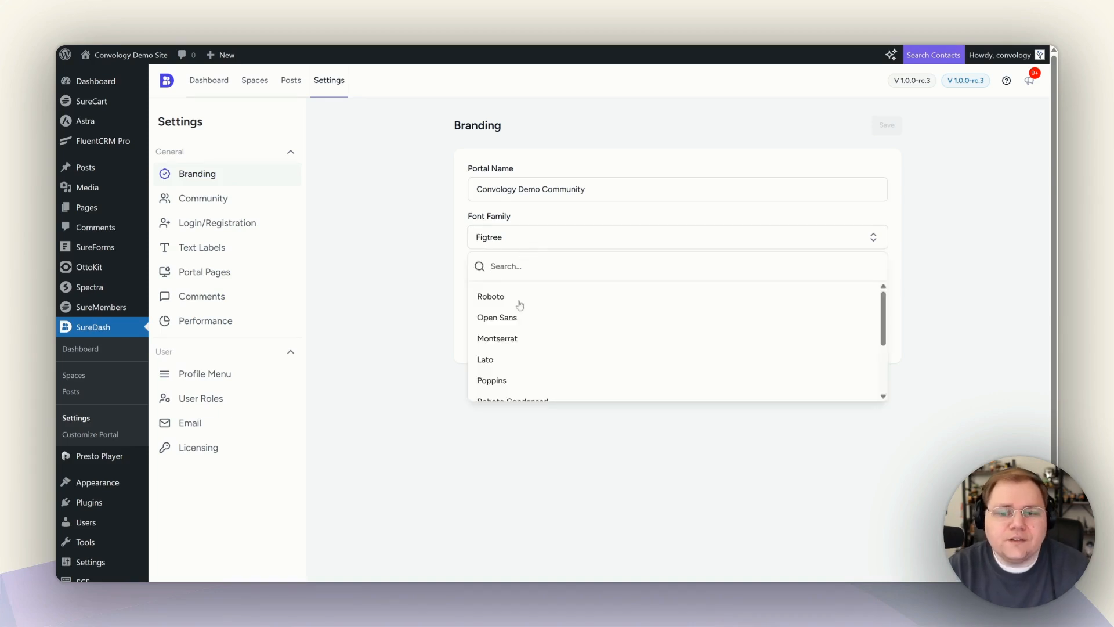
pyautogui.click(416, 242)
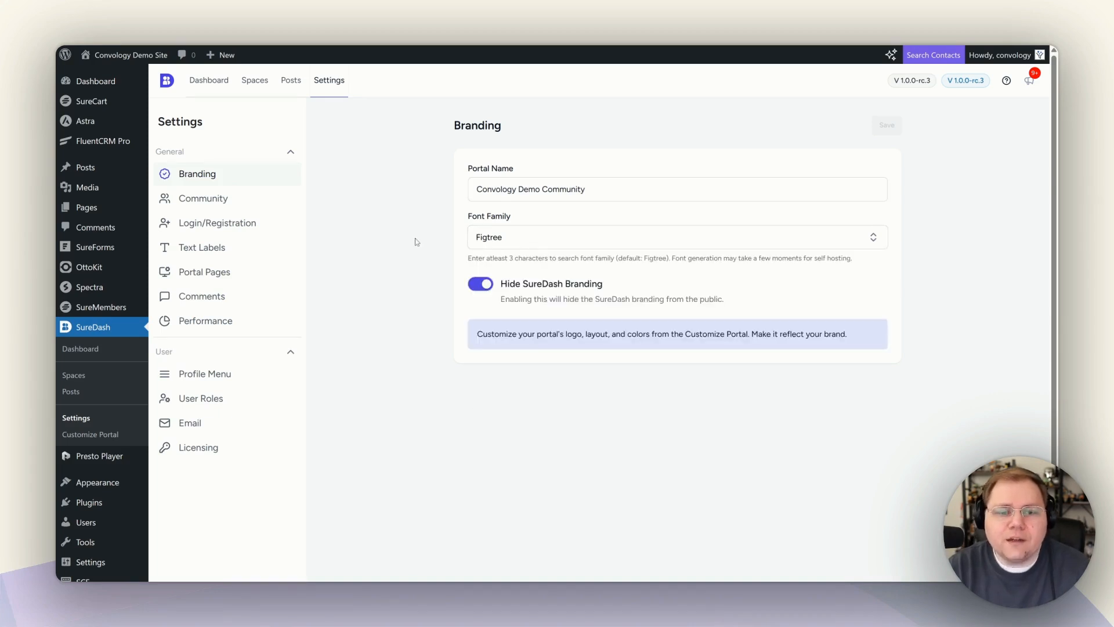
pyautogui.click(229, 204)
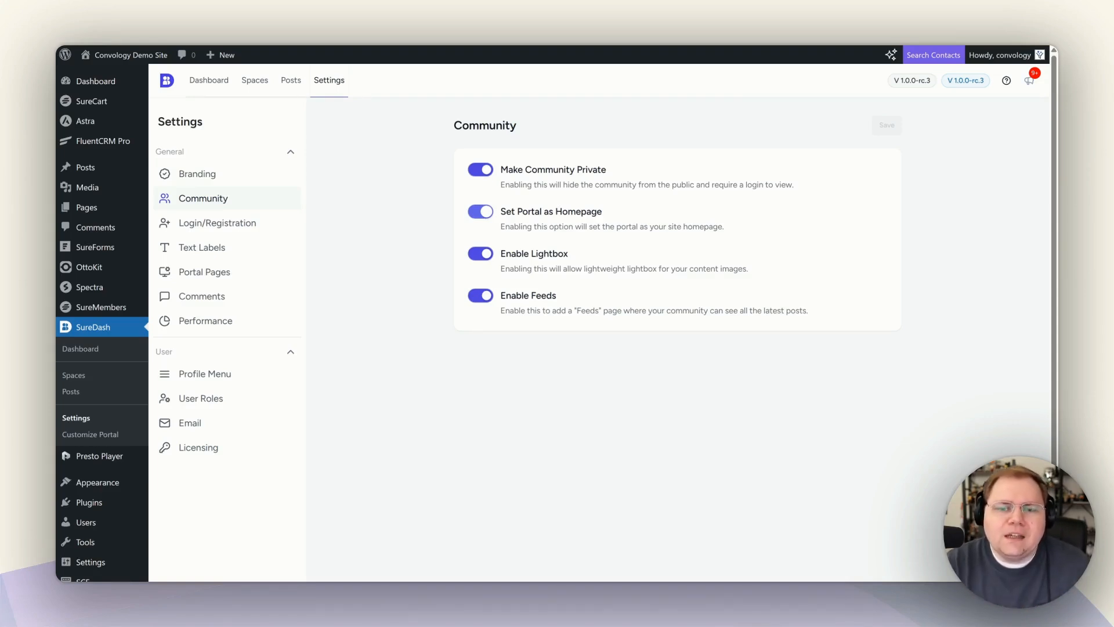
# Switch Set Portal as Homepage off and back on, then view Login/Registration settings.
pyautogui.click(485, 216)
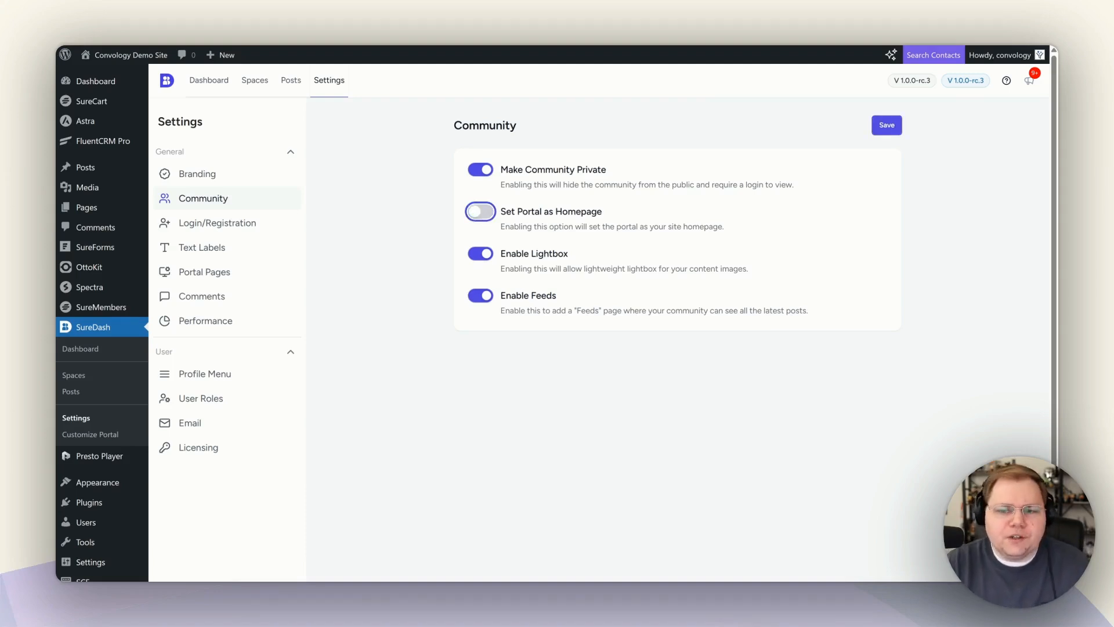
pyautogui.click(486, 216)
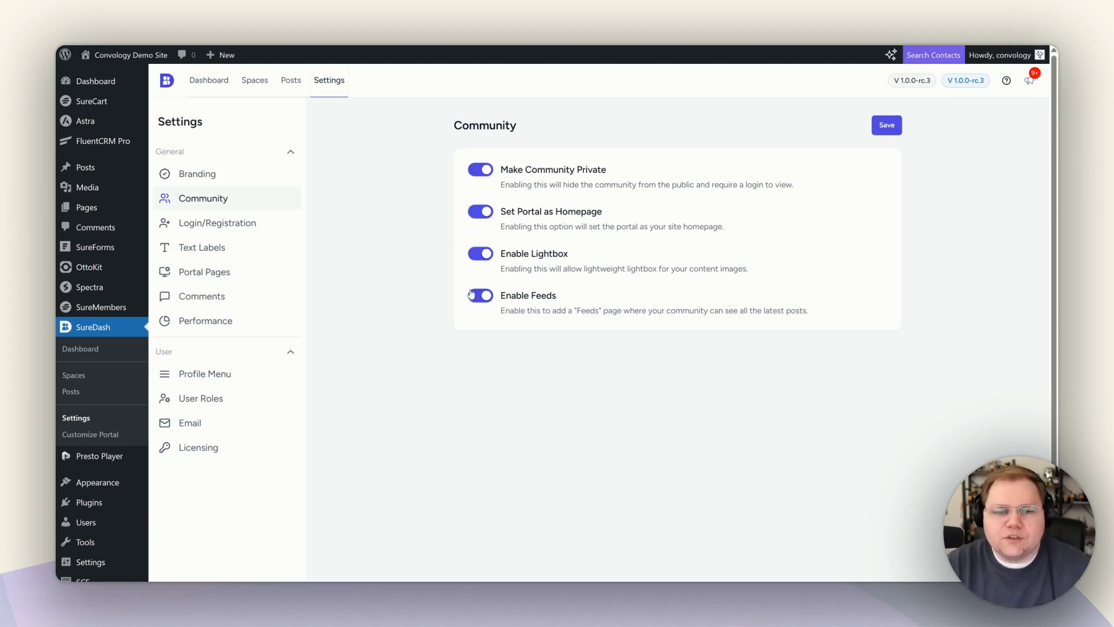
pyautogui.click(223, 229)
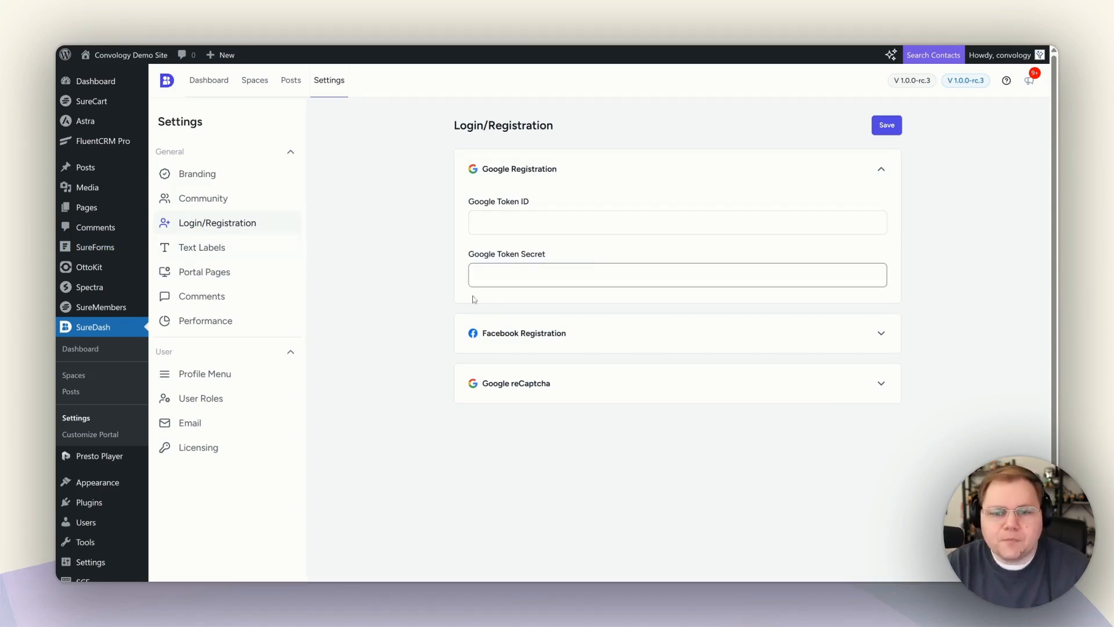
# Review the Text Labels and Portal Pages settings.
pyautogui.click(231, 248)
pyautogui.scroll(-7, 516, 343)
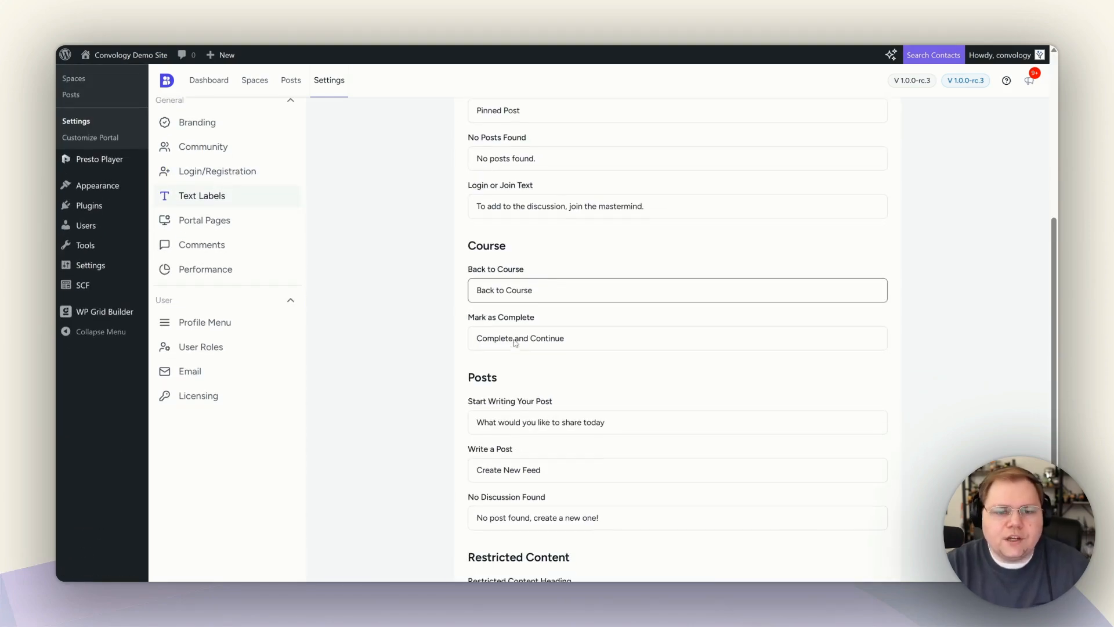
pyautogui.scroll(6, 516, 343)
pyautogui.scroll(1, 516, 343)
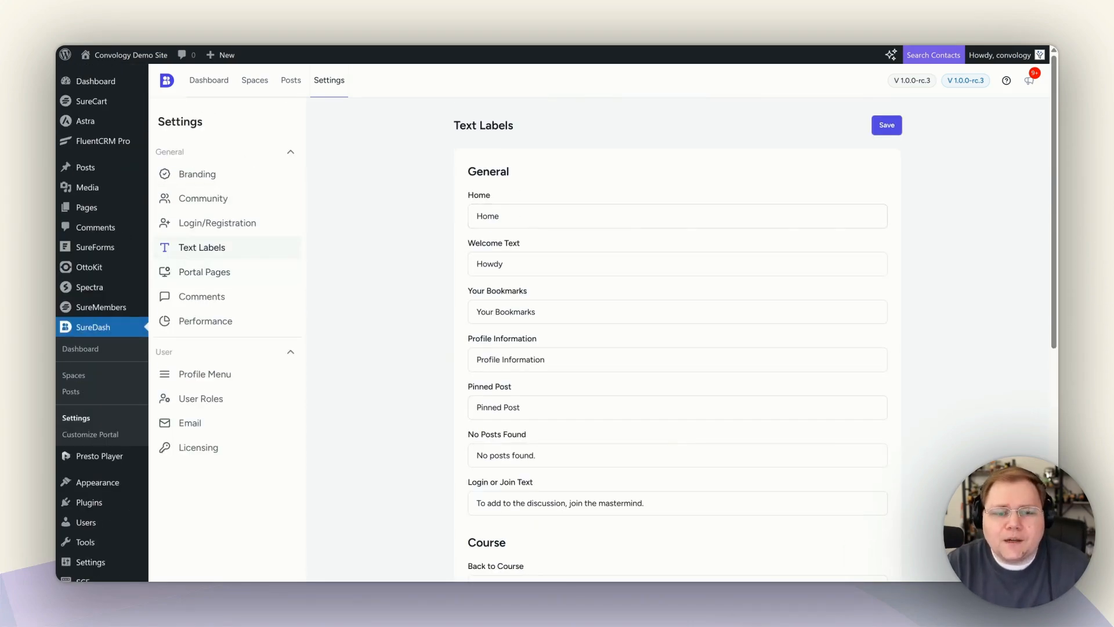
pyautogui.click(219, 274)
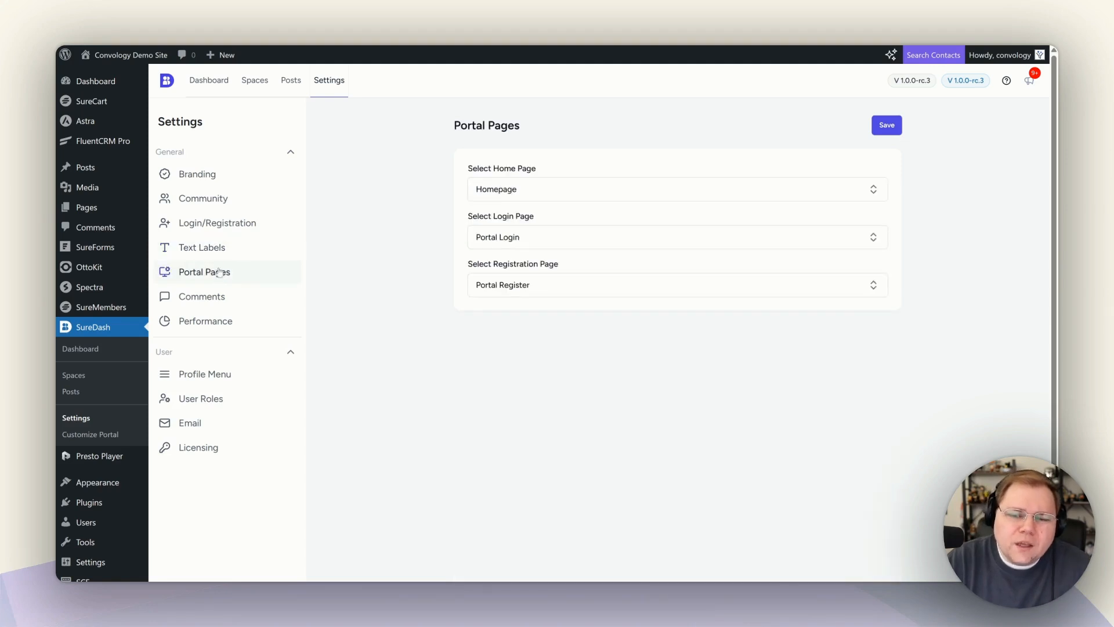
pyautogui.click(220, 254)
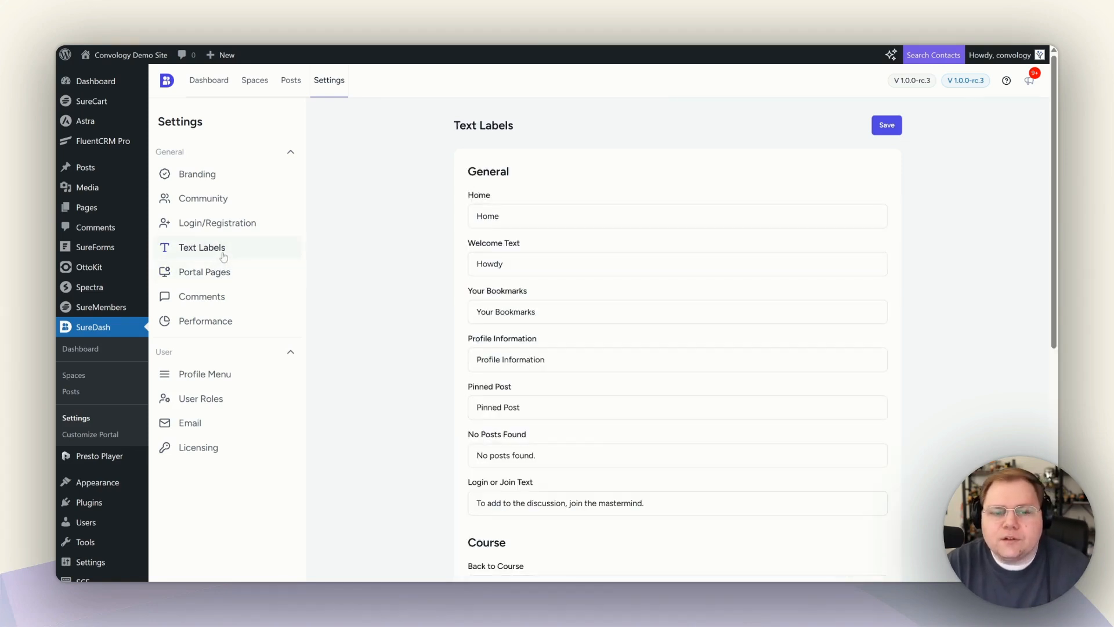
pyautogui.click(216, 273)
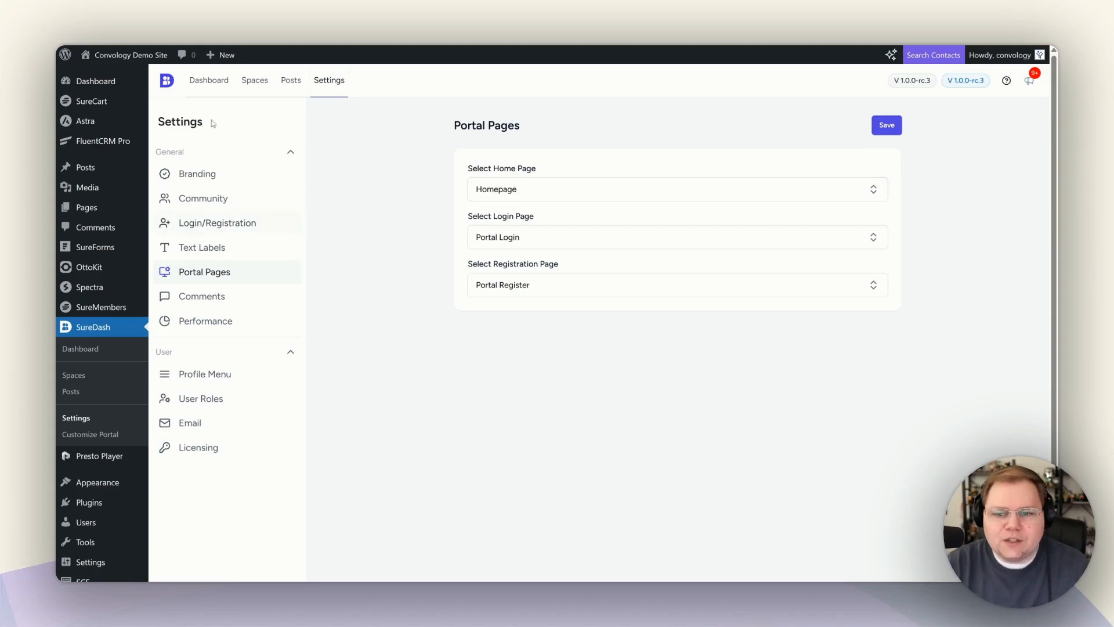
# Keep Homepage as the home page, then review the Comments and Performance settings.
pyautogui.click(506, 184)
pyautogui.click(559, 185)
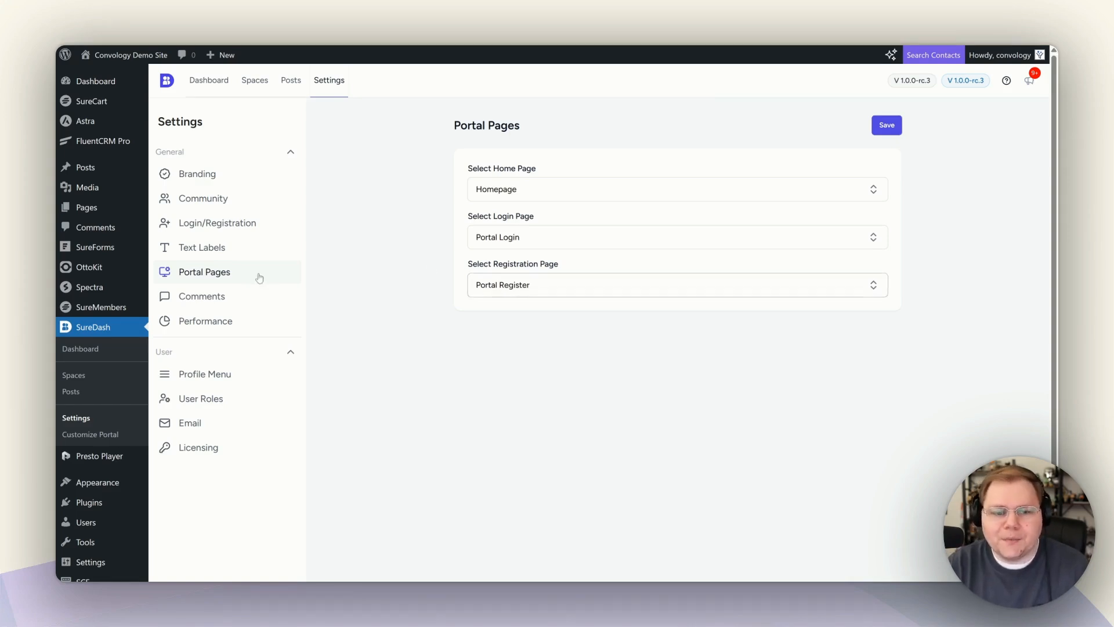
pyautogui.click(203, 302)
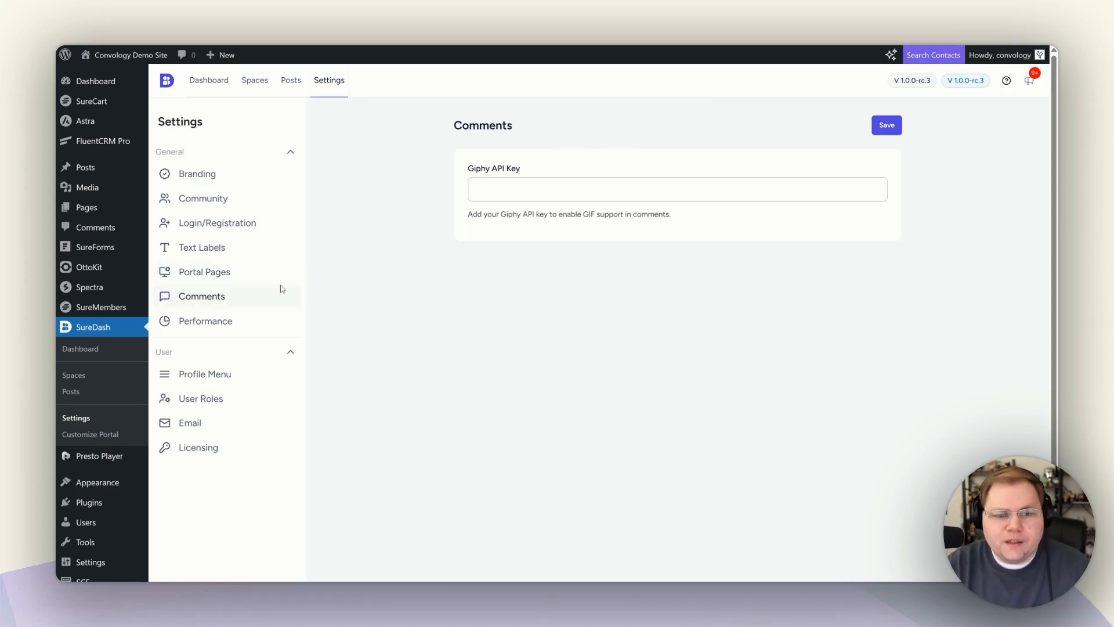
pyautogui.click(219, 323)
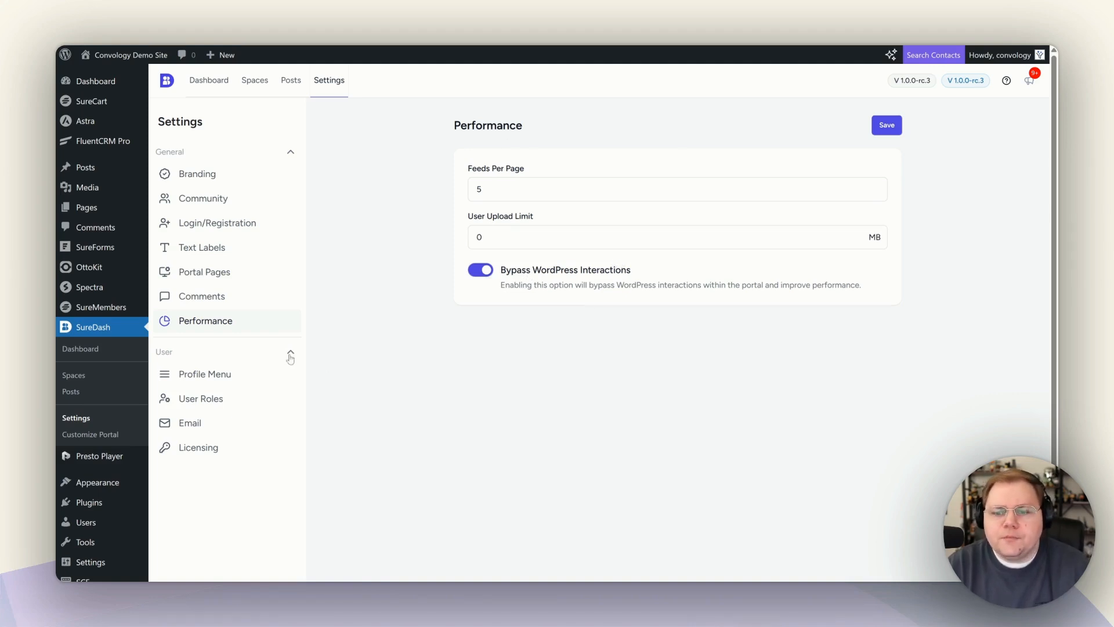
# Inspect the Profile Menu's My Account name and /customer-dashboard/ link, then move to User Roles.
pyautogui.click(204, 374)
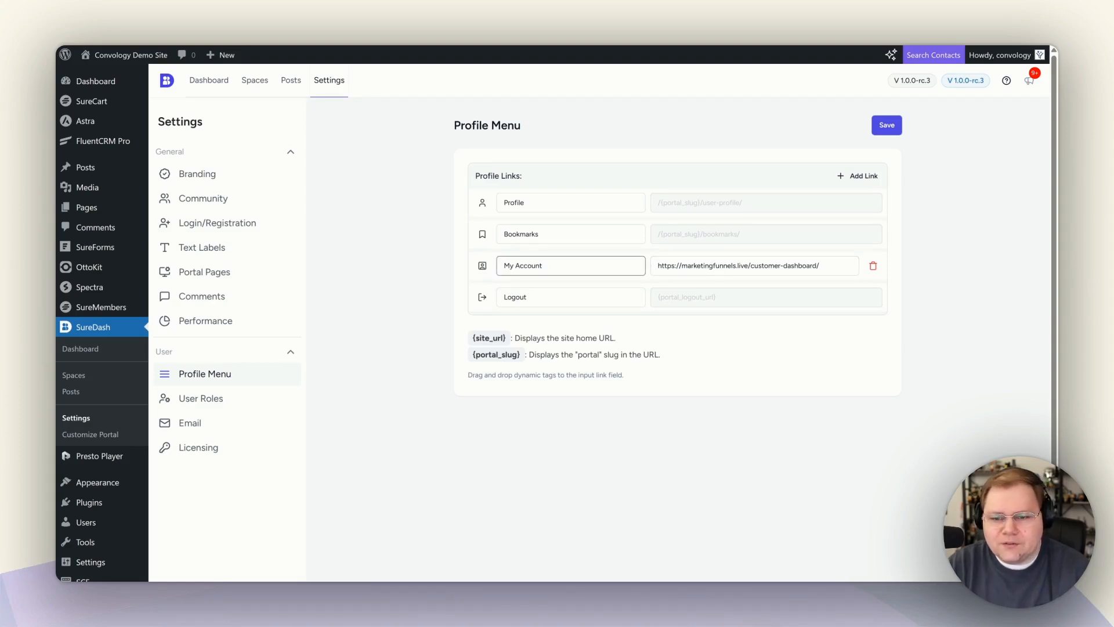
pyautogui.click(571, 266)
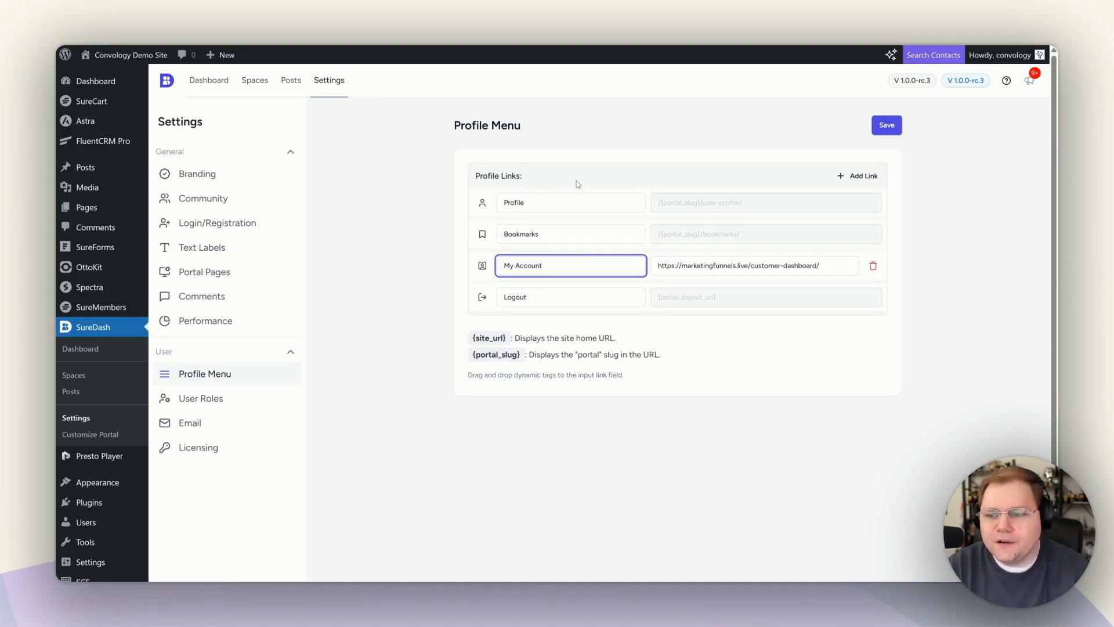
pyautogui.click(686, 272)
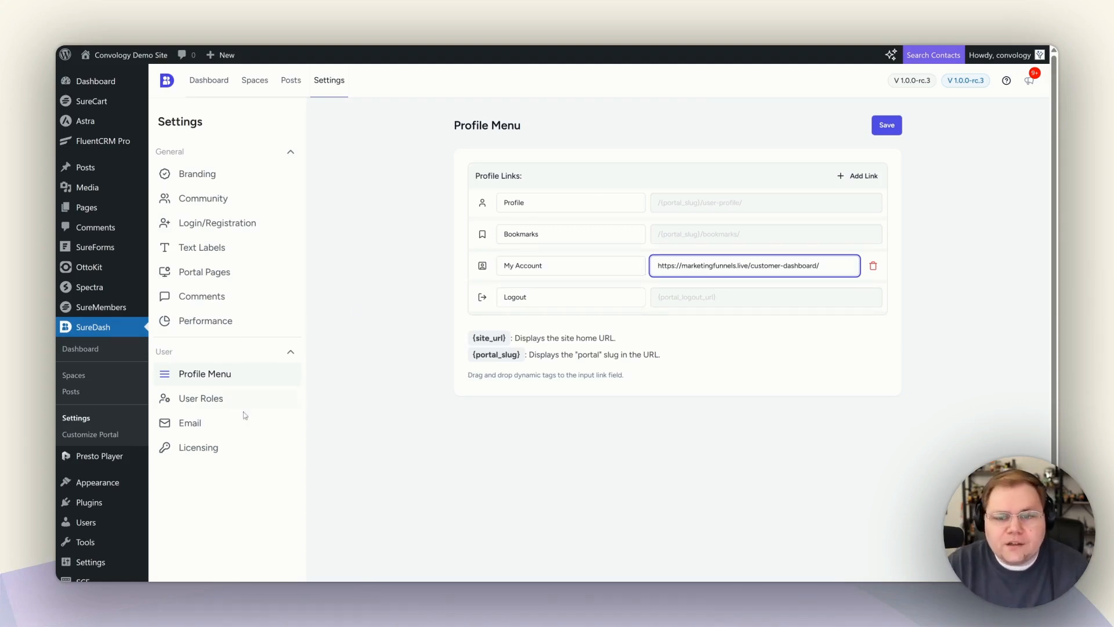
pyautogui.click(220, 403)
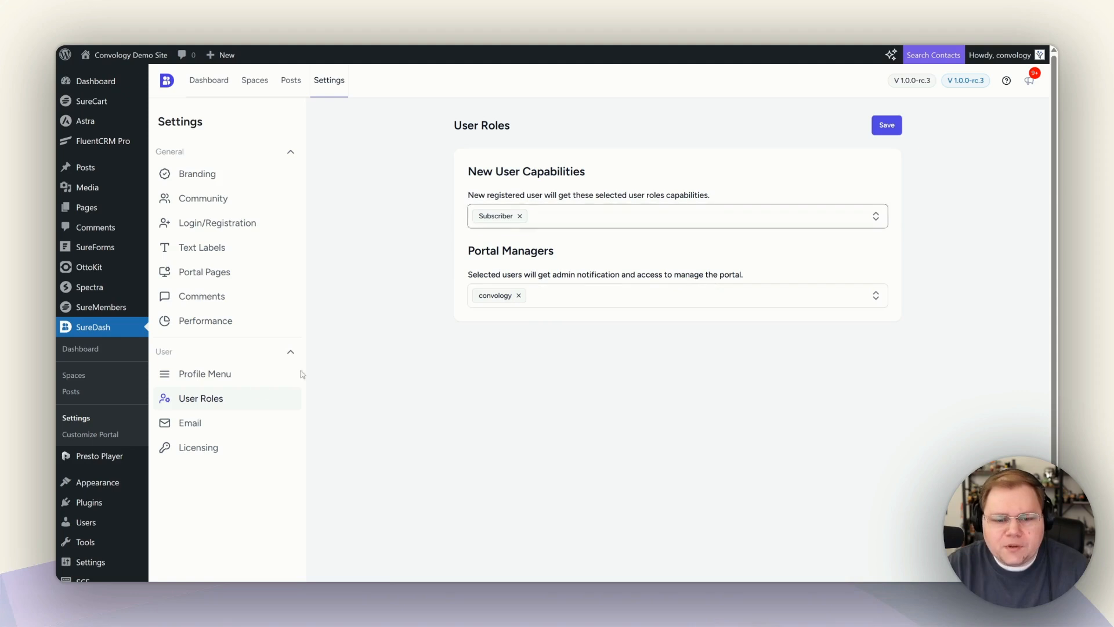
# Check the Email and Licensing settings, then open the SureDash: Portal template for customizing.
pyautogui.click(215, 428)
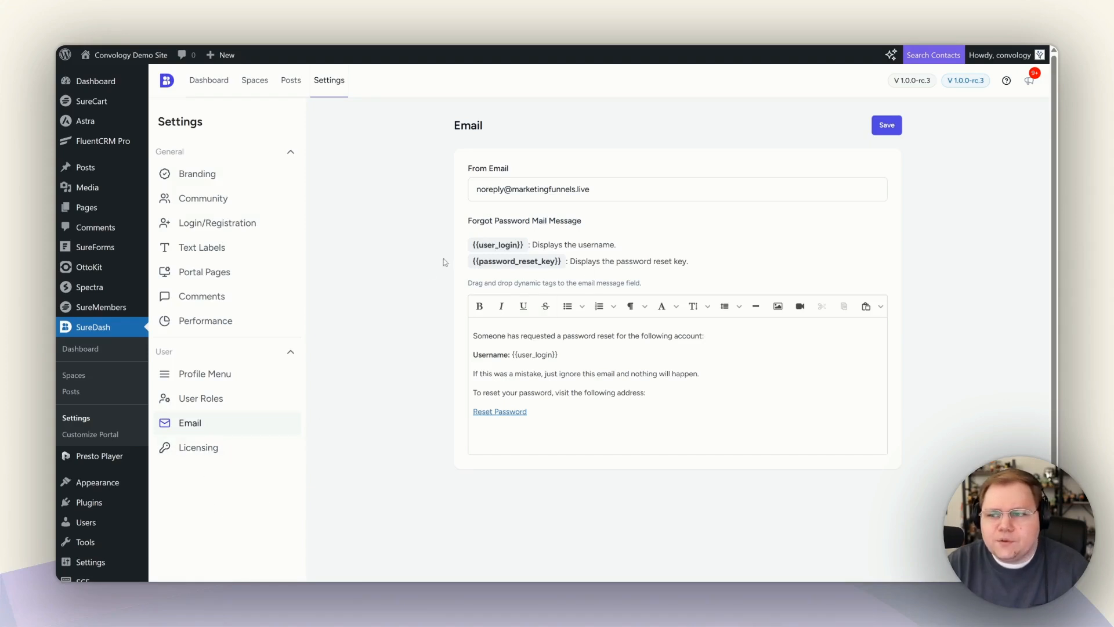
pyautogui.click(296, 447)
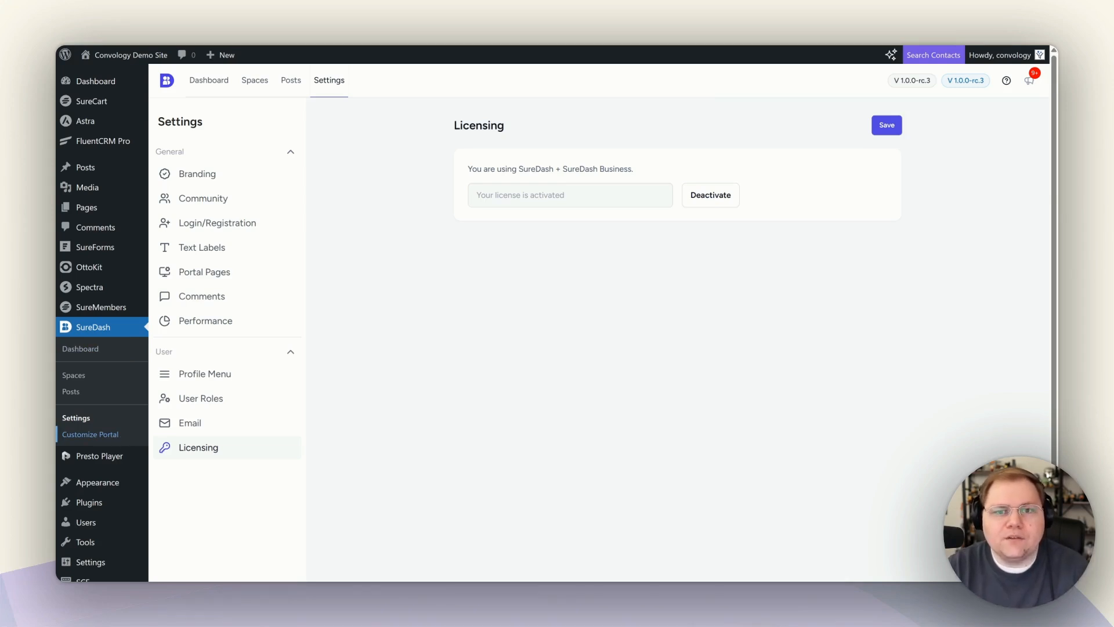
pyautogui.click(90, 435)
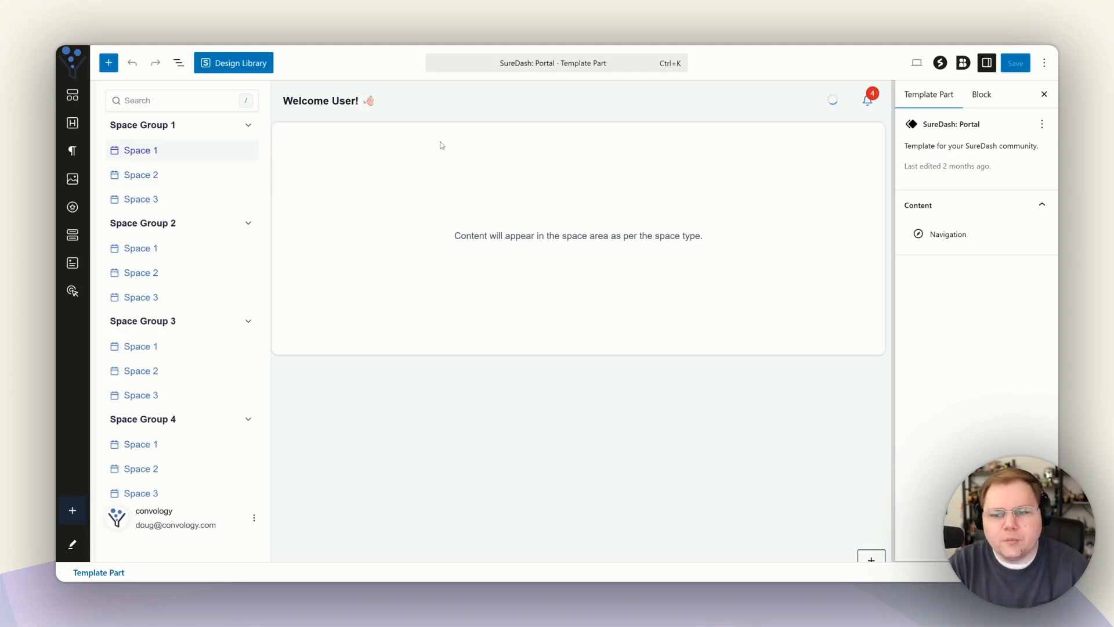
# Select the Portal: Navigation block and show its block settings.
pyautogui.click(981, 94)
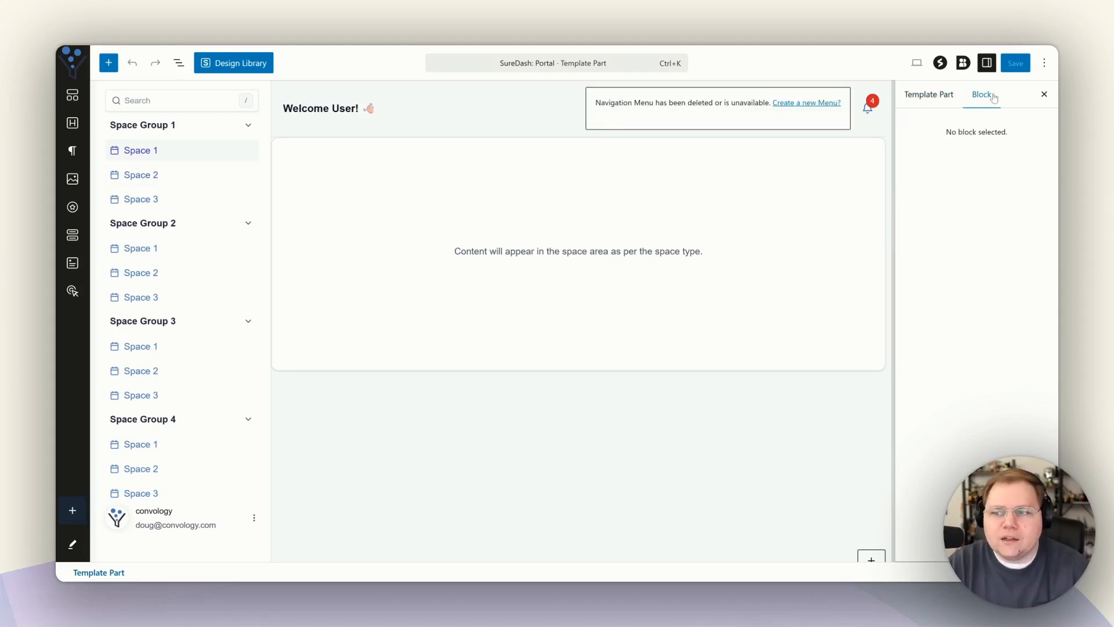
pyautogui.click(175, 158)
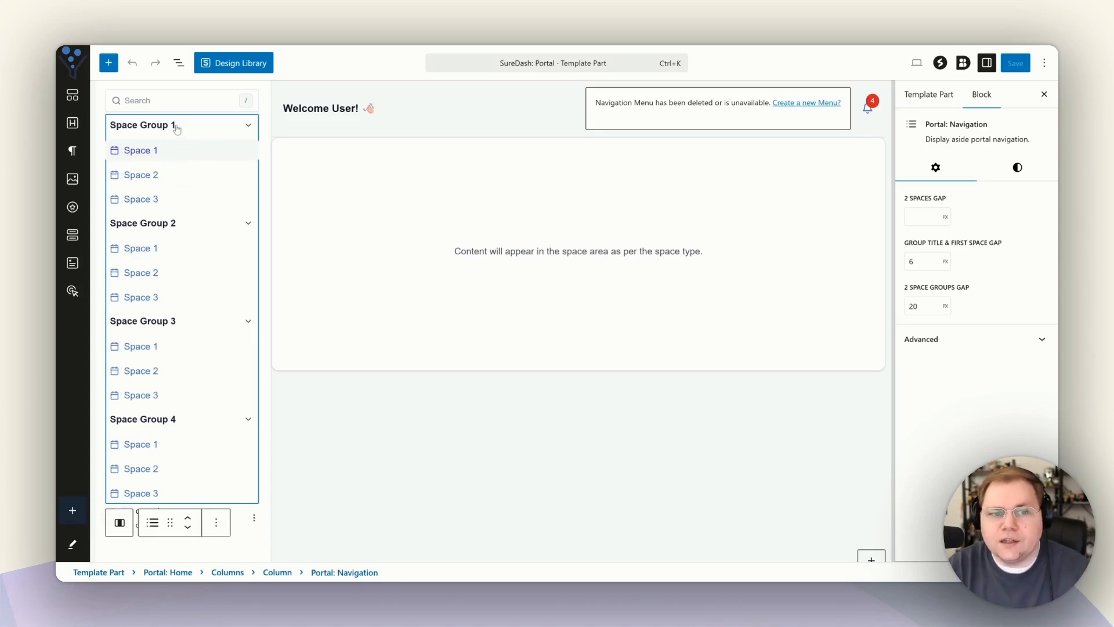
pyautogui.click(179, 63)
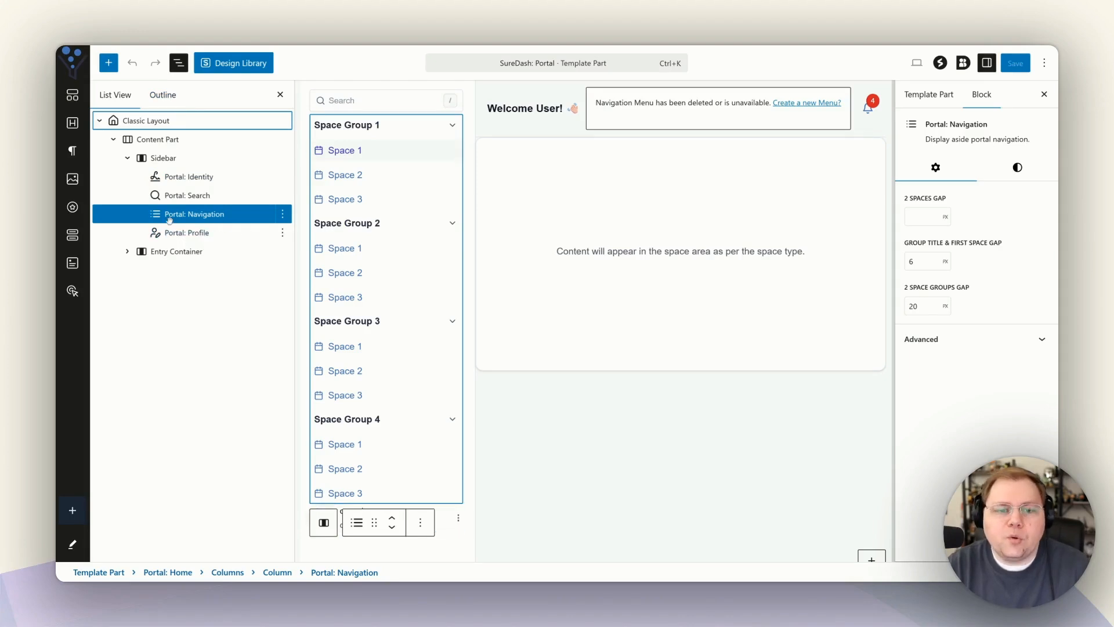
pyautogui.click(929, 94)
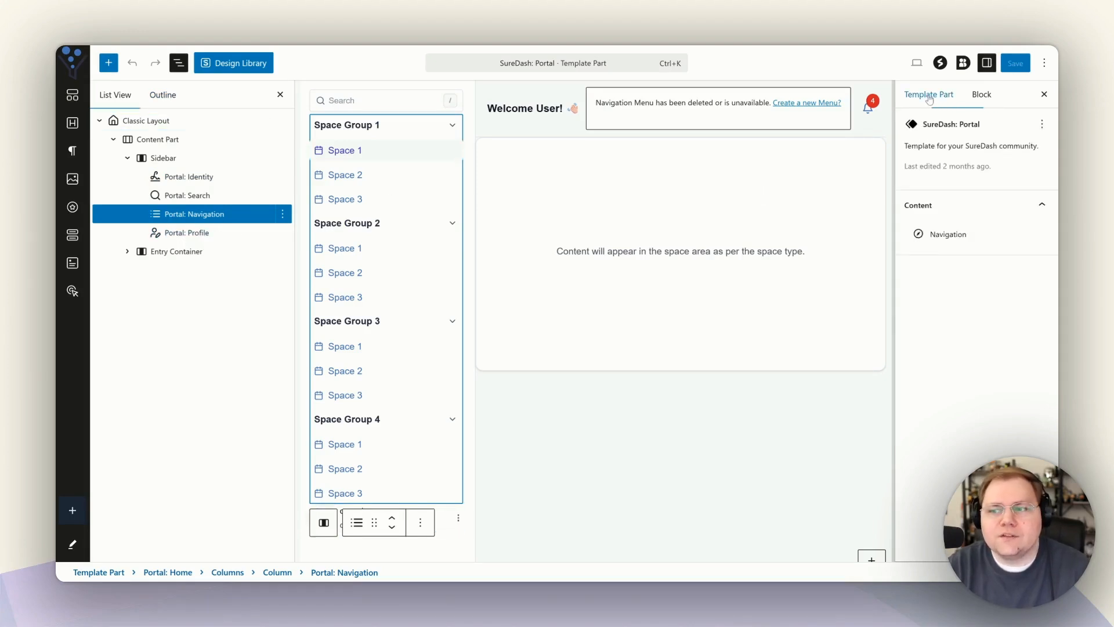
pyautogui.click(982, 97)
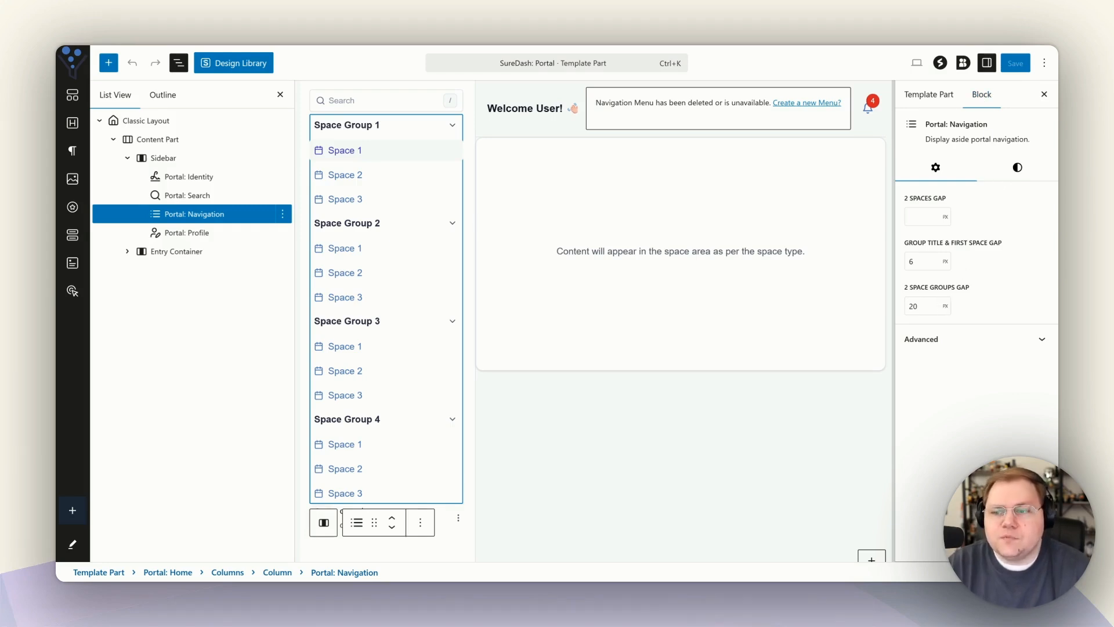
# Set the Group Title & First Space Gap to 6 px.
pyautogui.hotkey('ctrl', 'a')
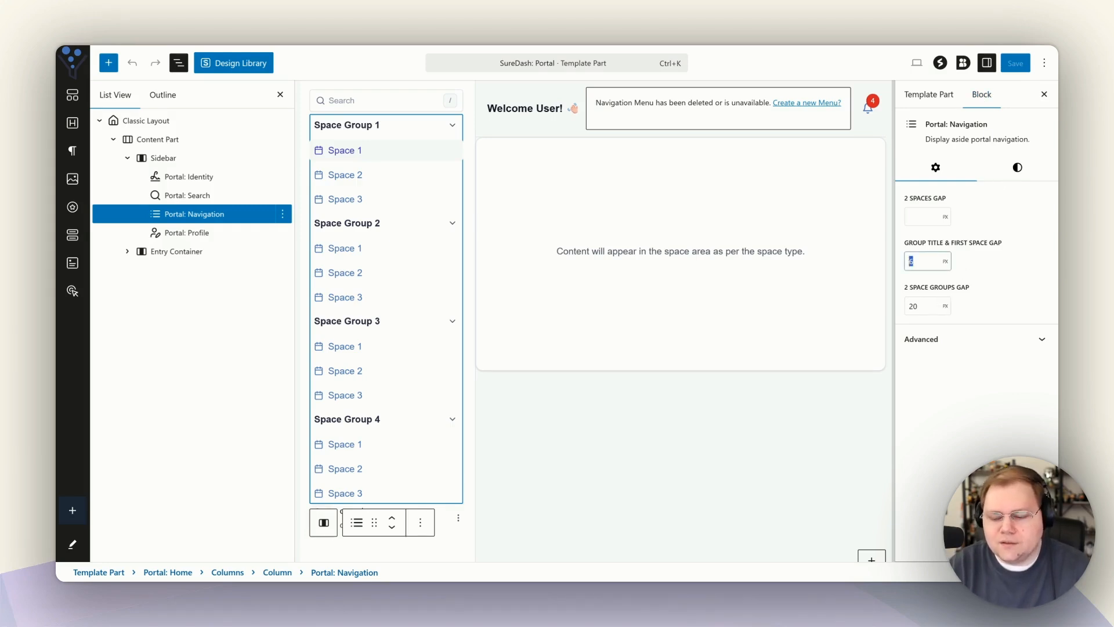
pyautogui.write('20')
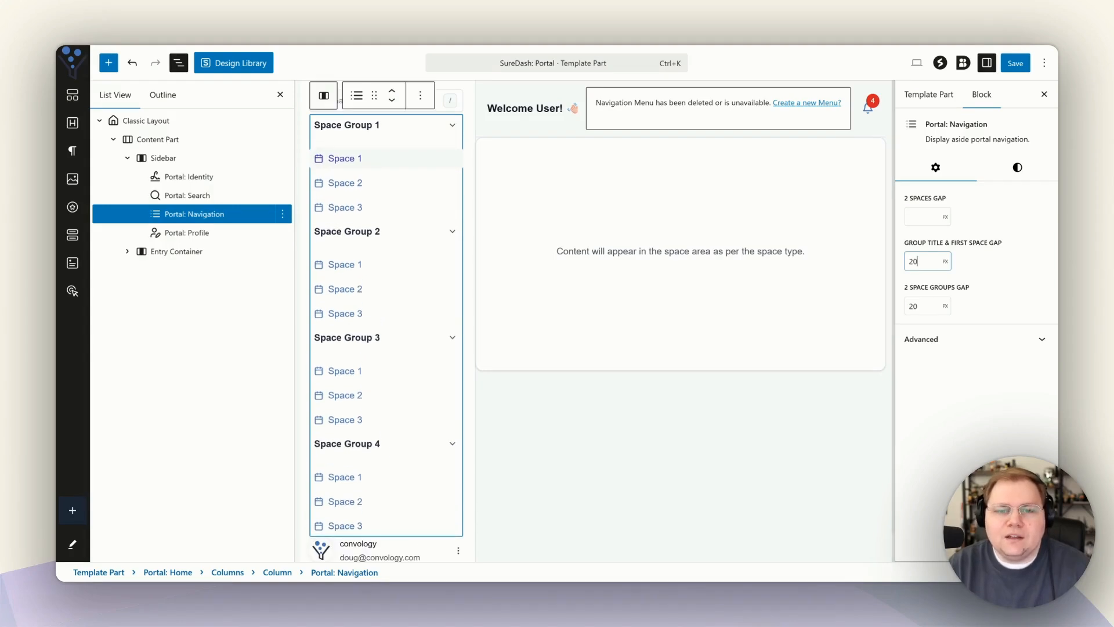
pyautogui.hotkey('ctrl', 'a')
pyautogui.write('6')
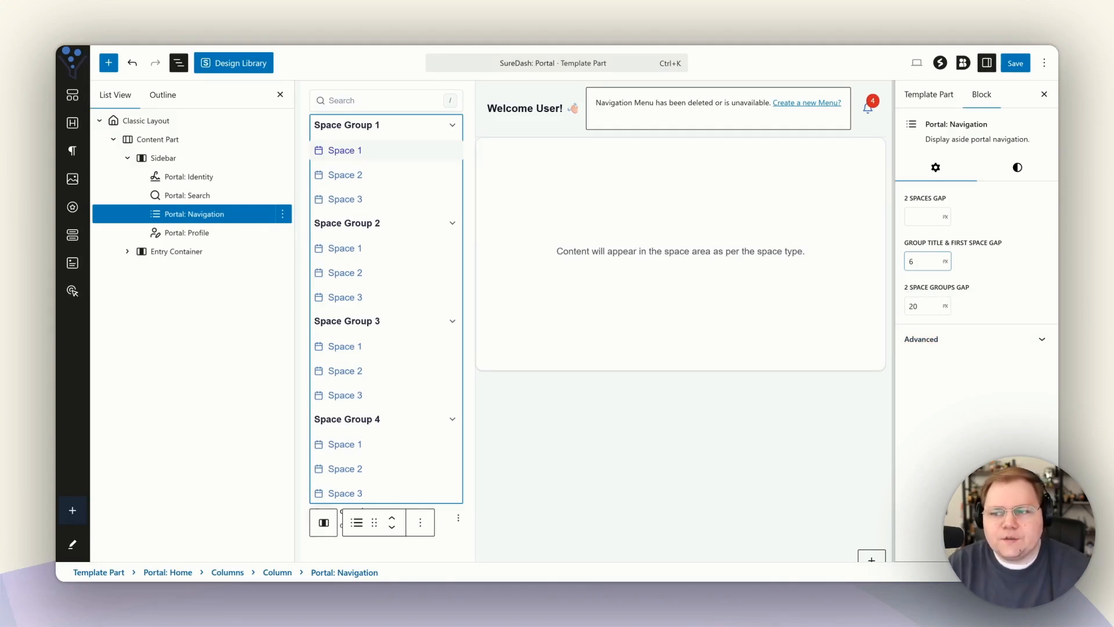
pyautogui.click(1028, 175)
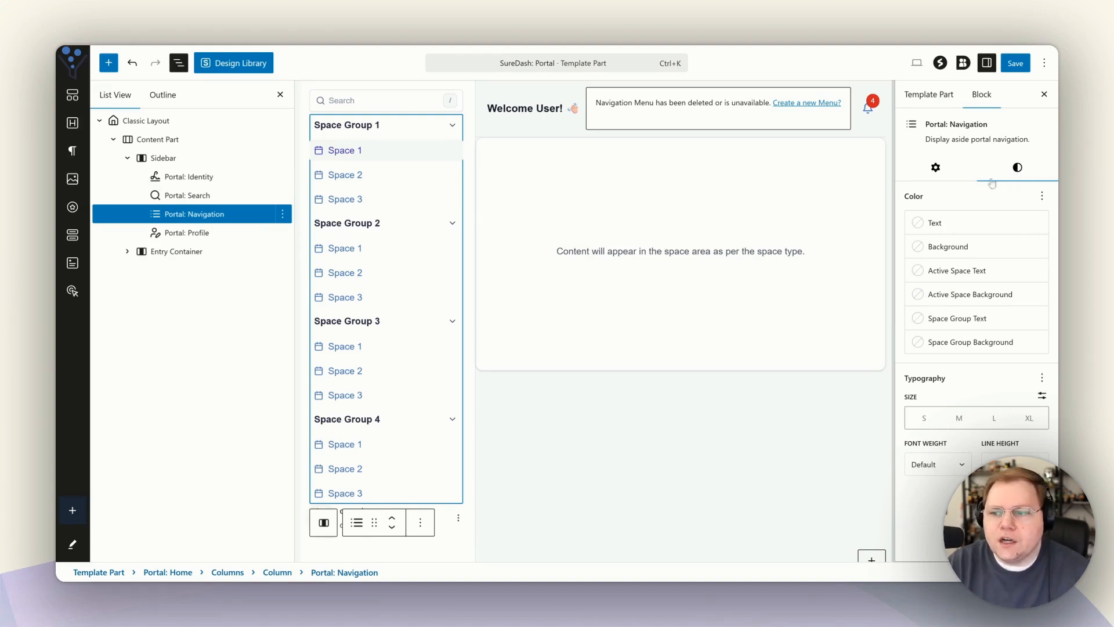
# Set the navigation text colour to the dark theme Color 2.
pyautogui.click(928, 228)
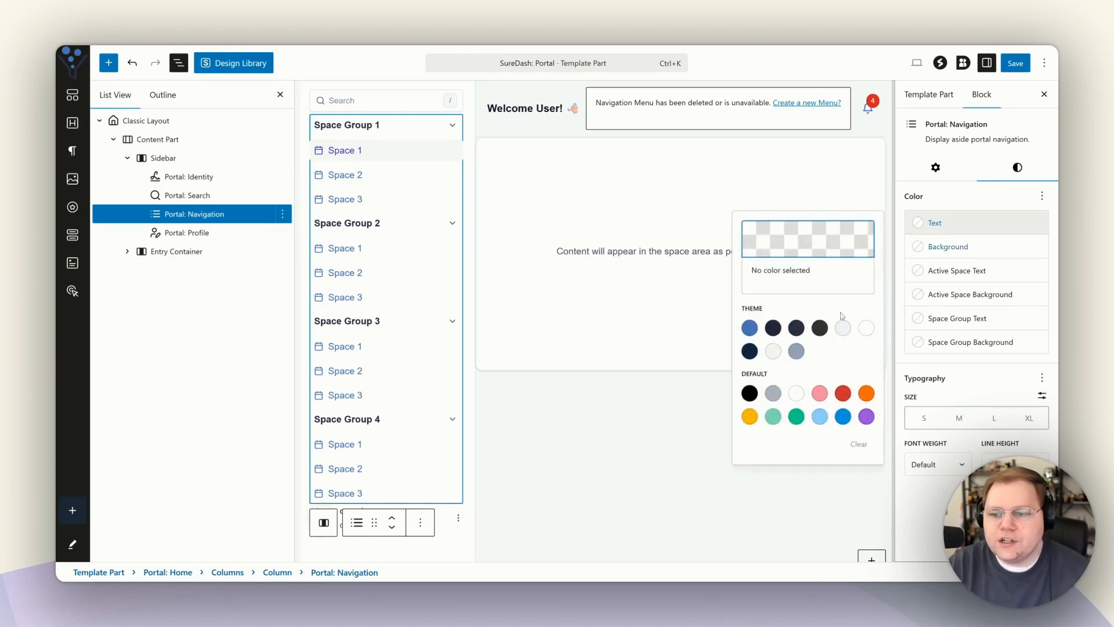
pyautogui.click(751, 329)
pyautogui.click(798, 330)
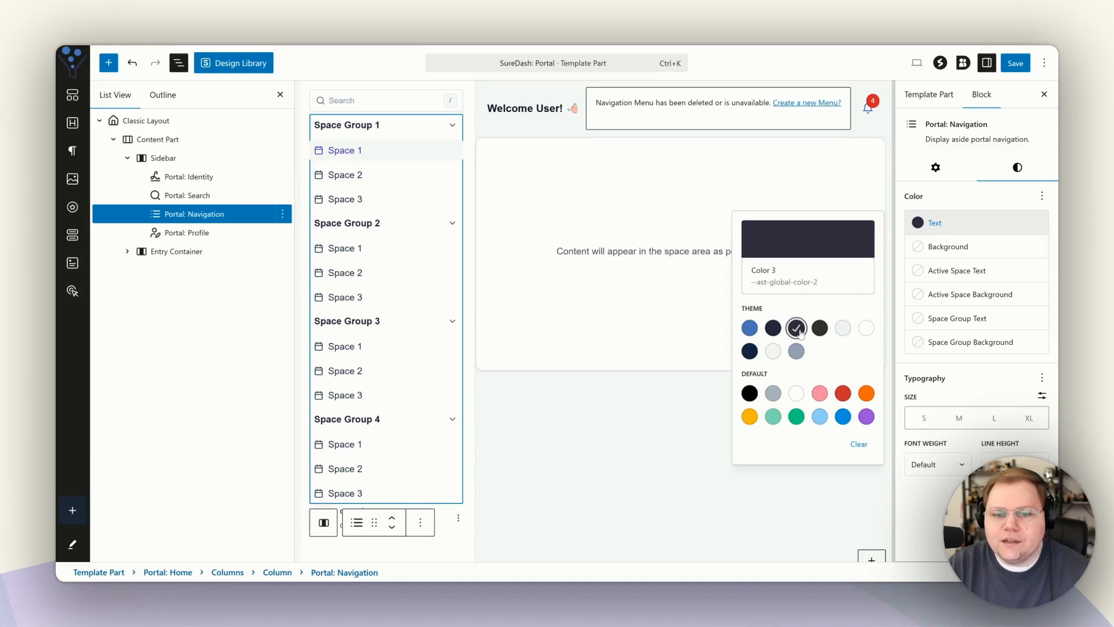
pyautogui.click(750, 328)
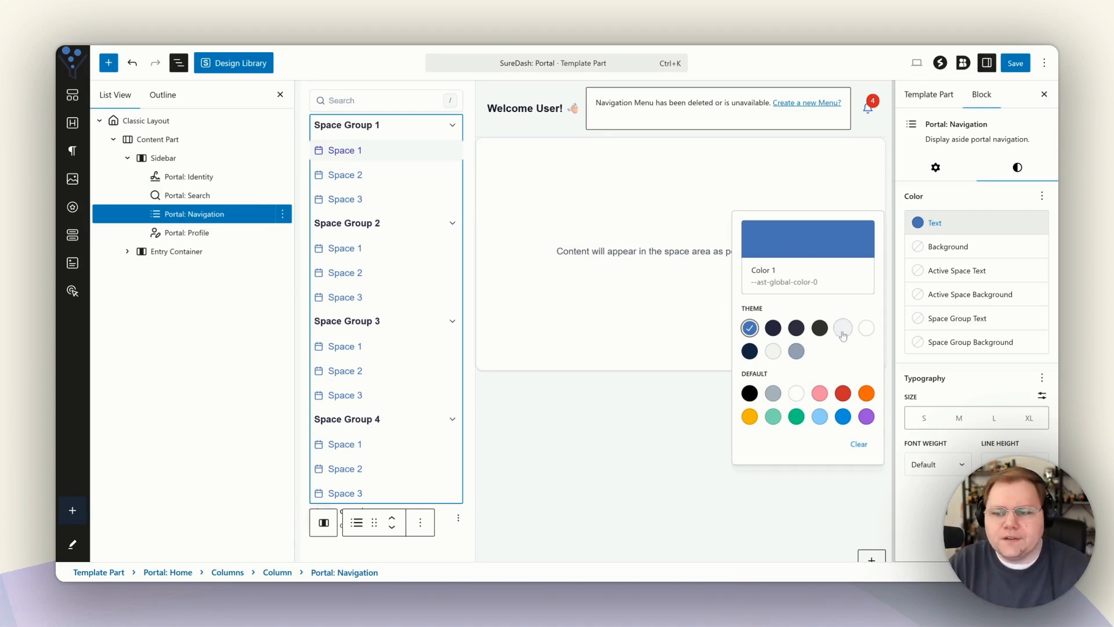
pyautogui.click(796, 351)
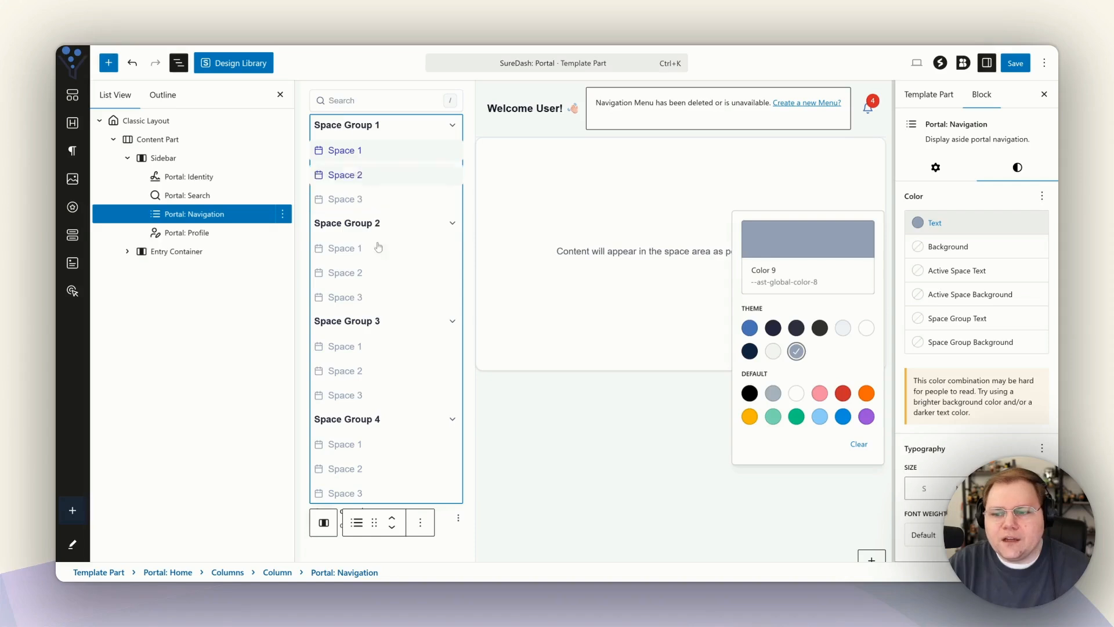
pyautogui.click(773, 328)
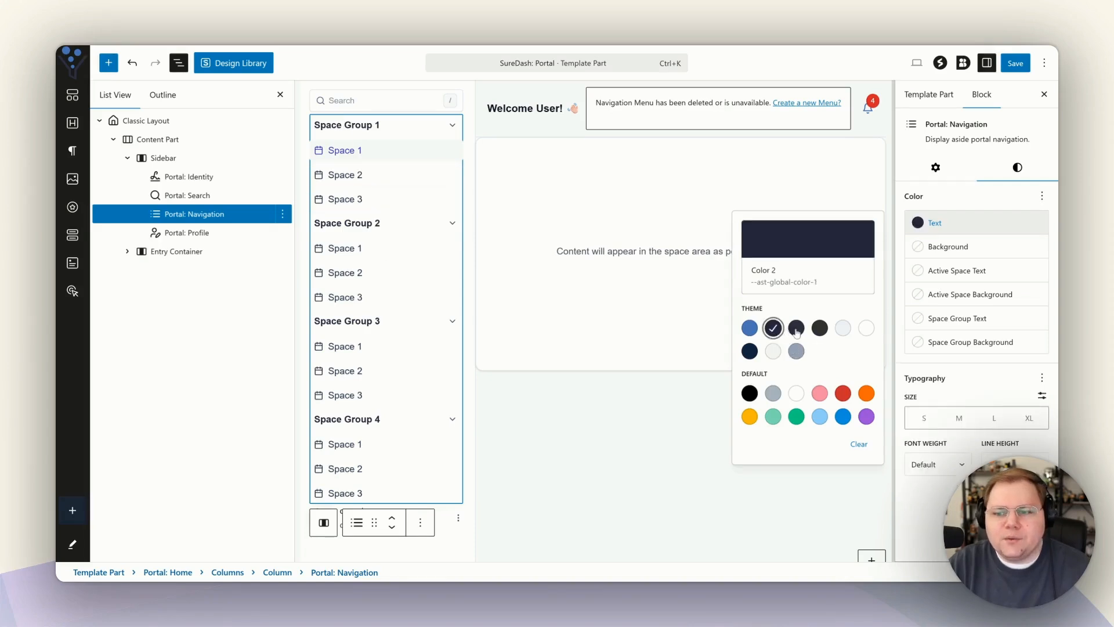
pyautogui.click(362, 129)
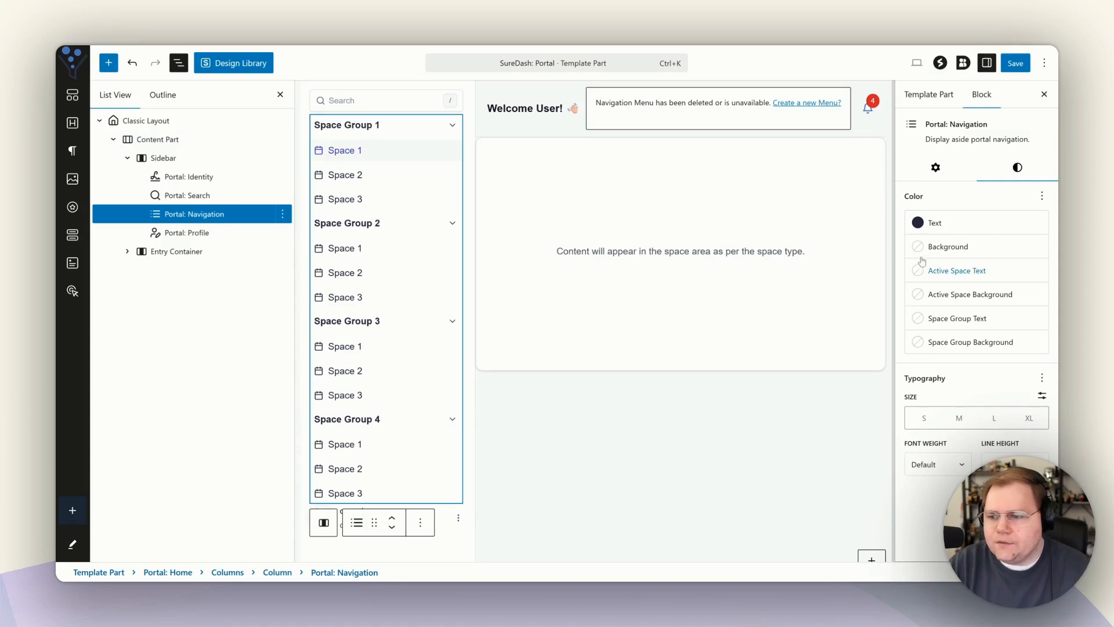
# Make active space text blue Color 1 and space group titles a dark swatch.
pyautogui.click(920, 320)
pyautogui.click(750, 423)
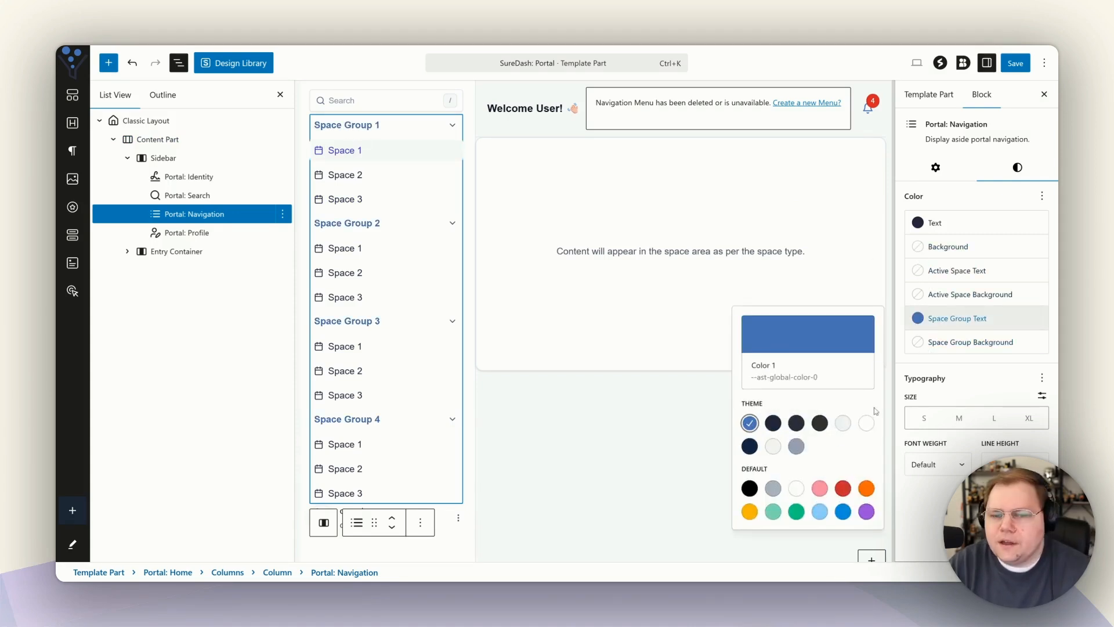
pyautogui.click(957, 318)
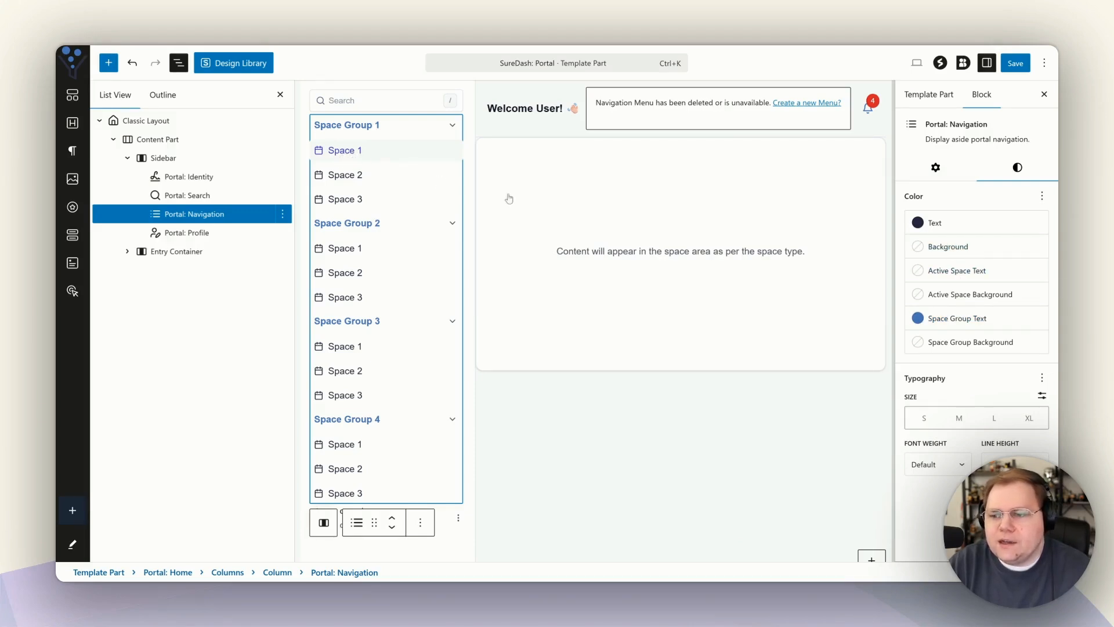
pyautogui.click(952, 270)
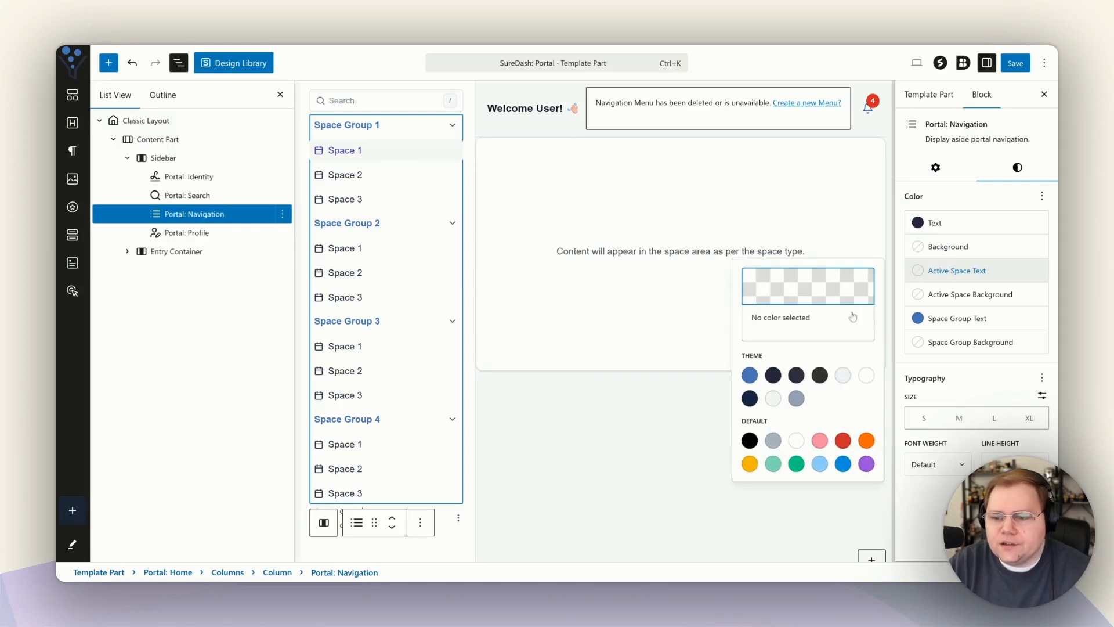
pyautogui.click(749, 374)
pyautogui.click(958, 318)
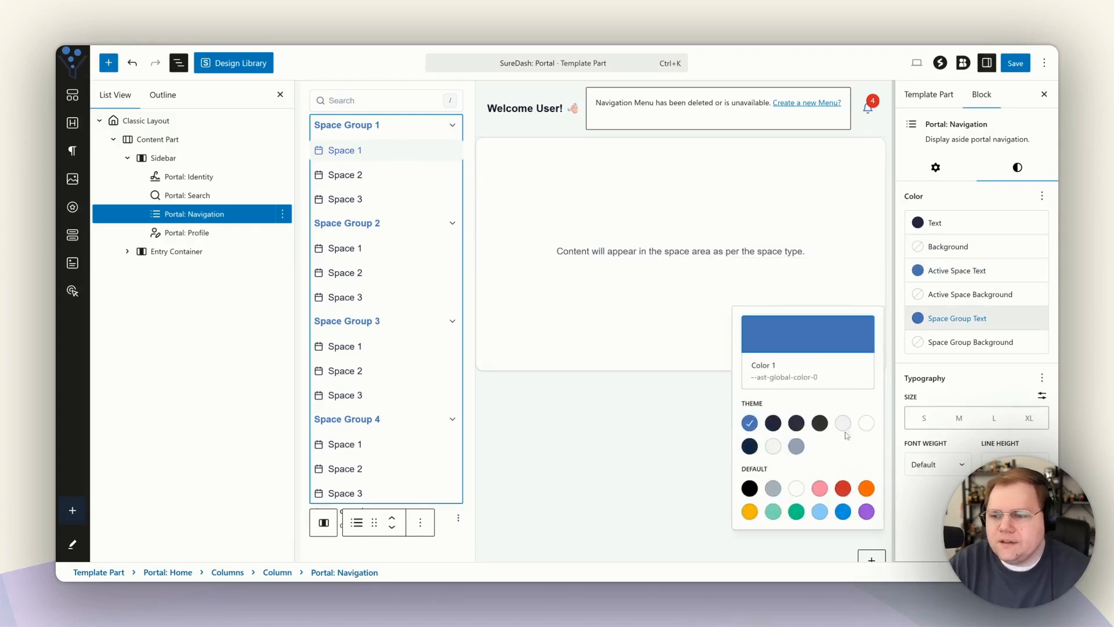
pyautogui.click(774, 423)
pyautogui.click(958, 328)
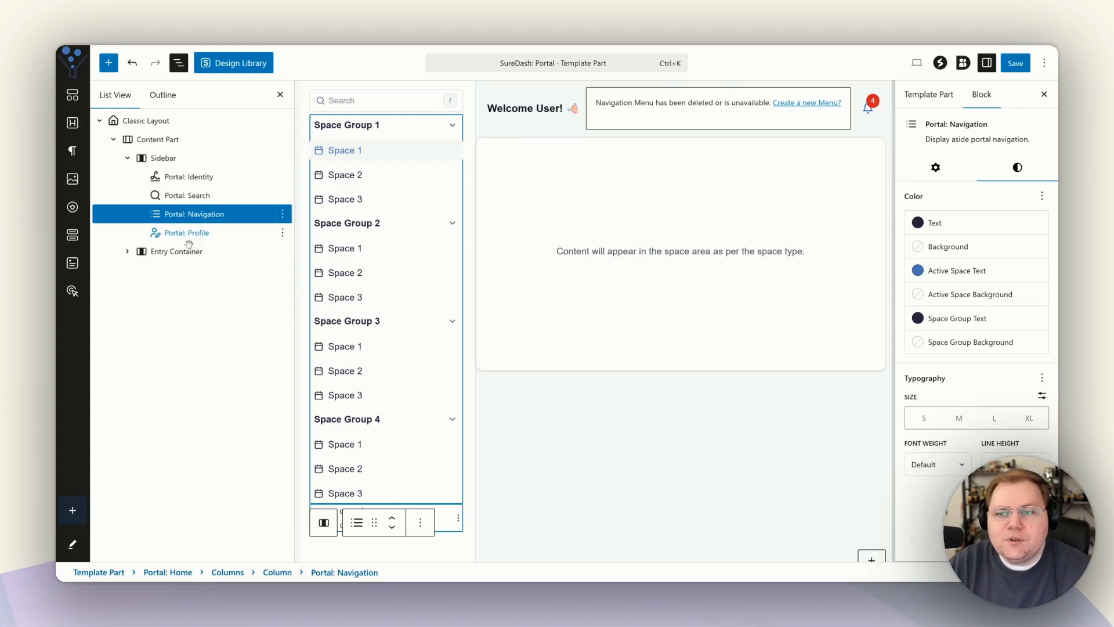
# Set the CONVOLOGY image as the logo in the Portal: Identity block.
pyautogui.click(169, 177)
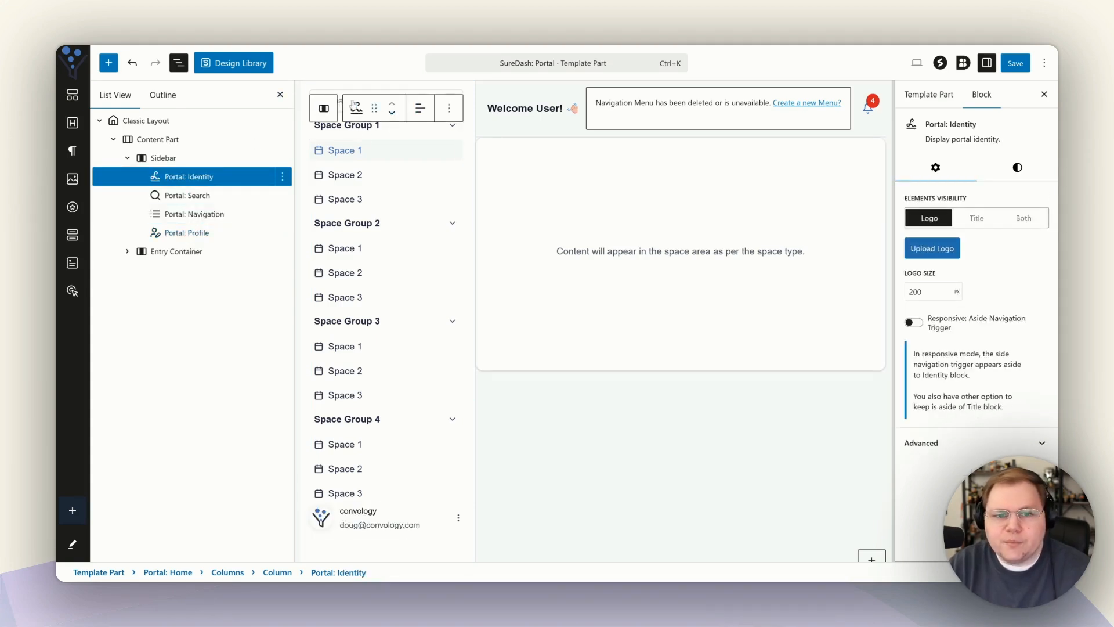
pyautogui.click(280, 95)
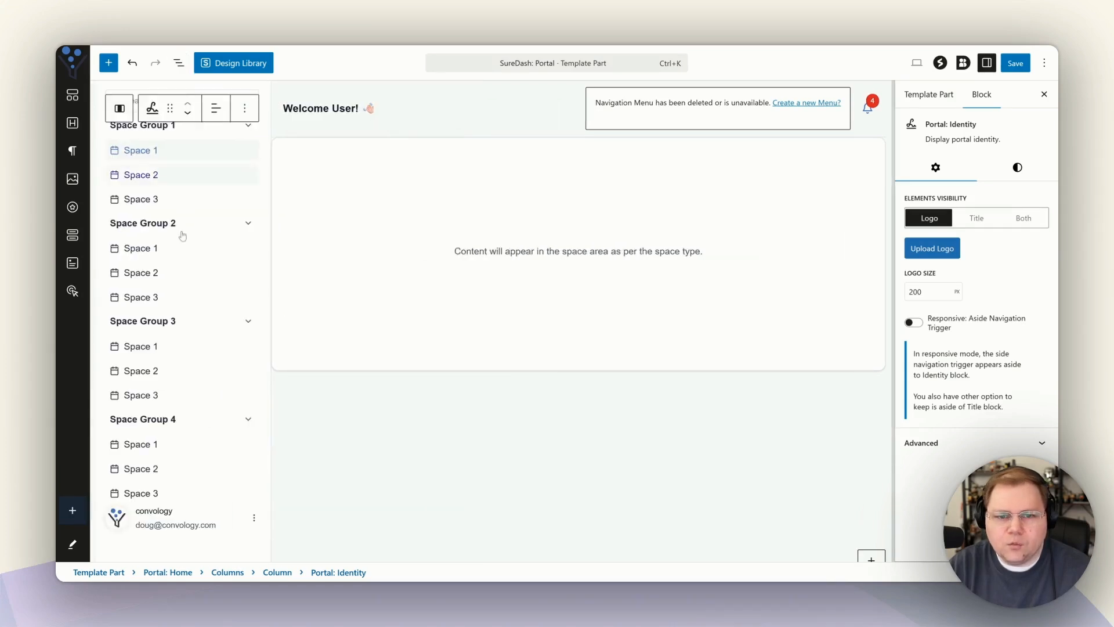
pyautogui.click(380, 125)
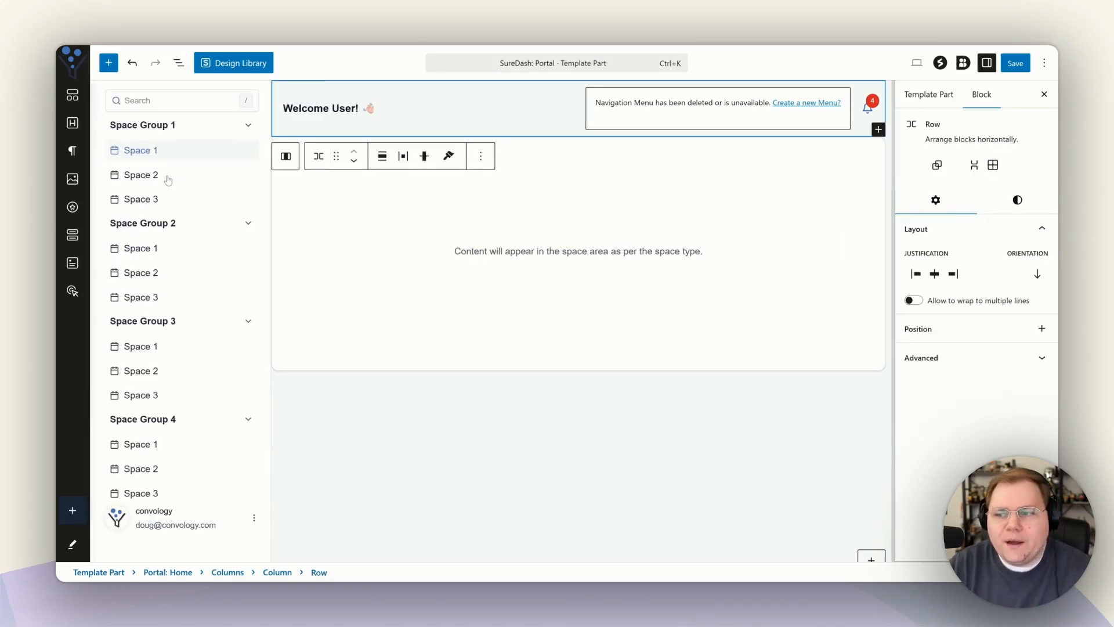
pyautogui.click(322, 110)
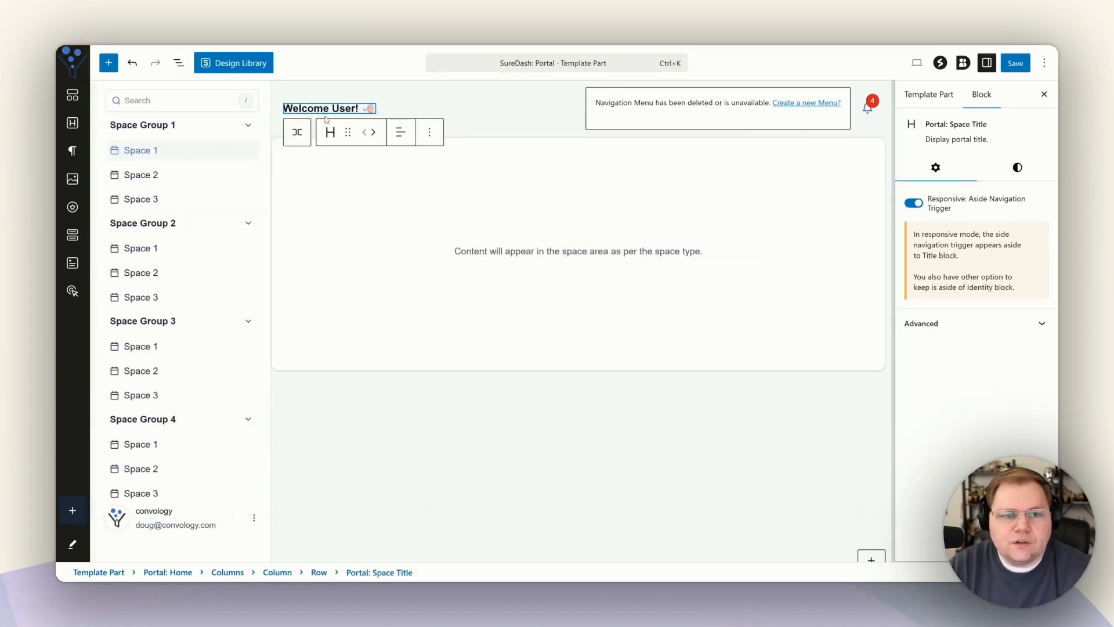
pyautogui.click(179, 63)
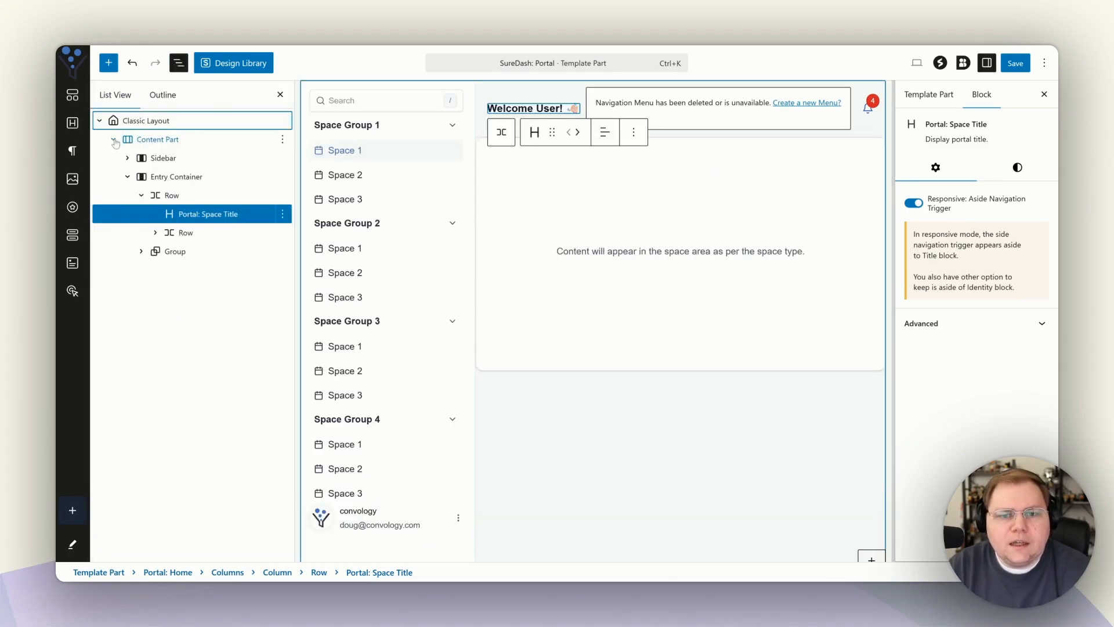
pyautogui.click(348, 272)
pyautogui.click(104, 177)
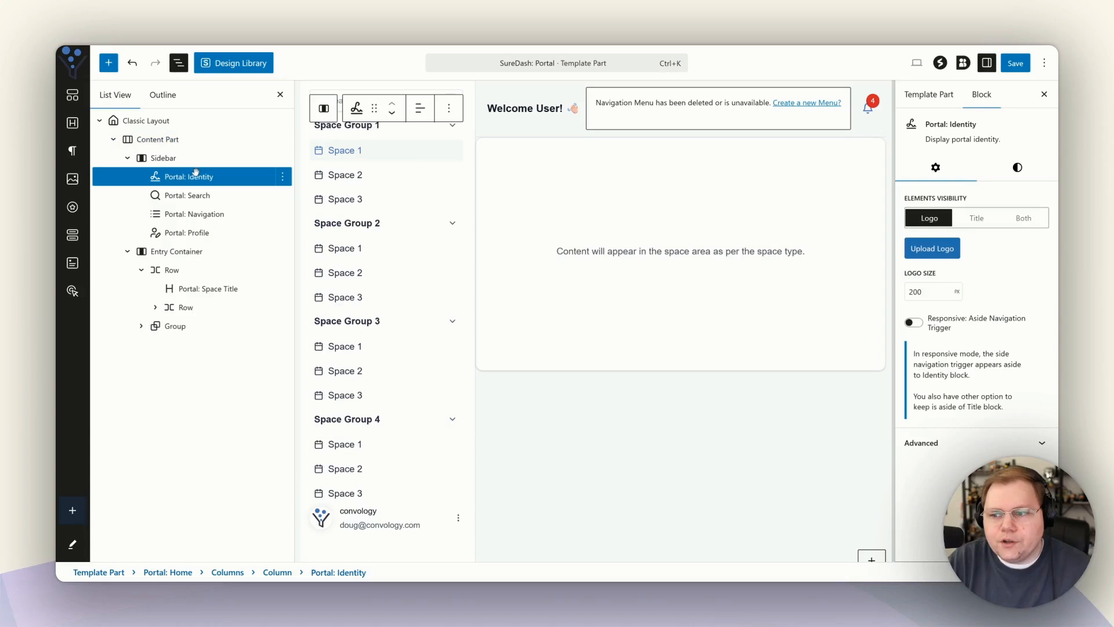
pyautogui.click(928, 249)
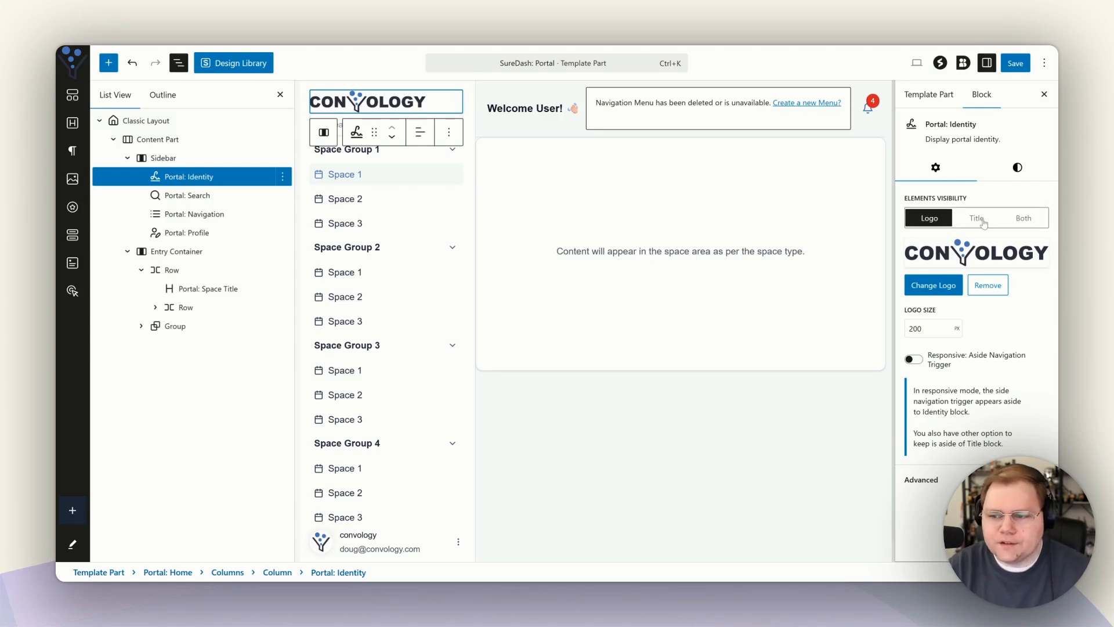
# Select the header's broken Navigation block with the missing menu.
pyautogui.hotkey('shift', 'alt', 'o')
pyautogui.click(688, 116)
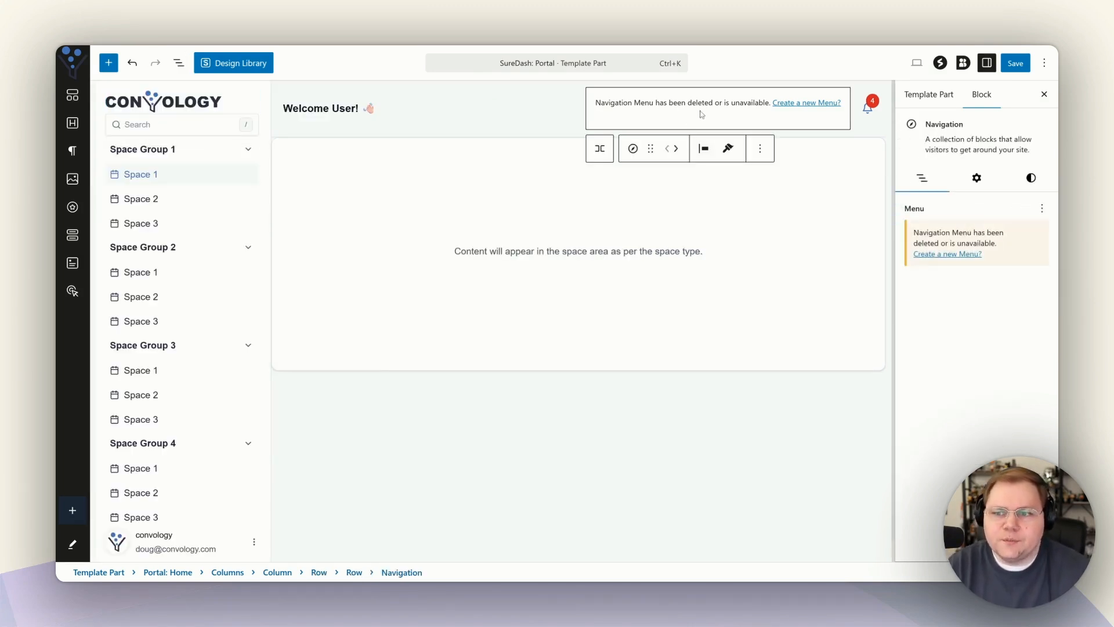
pyautogui.click(805, 107)
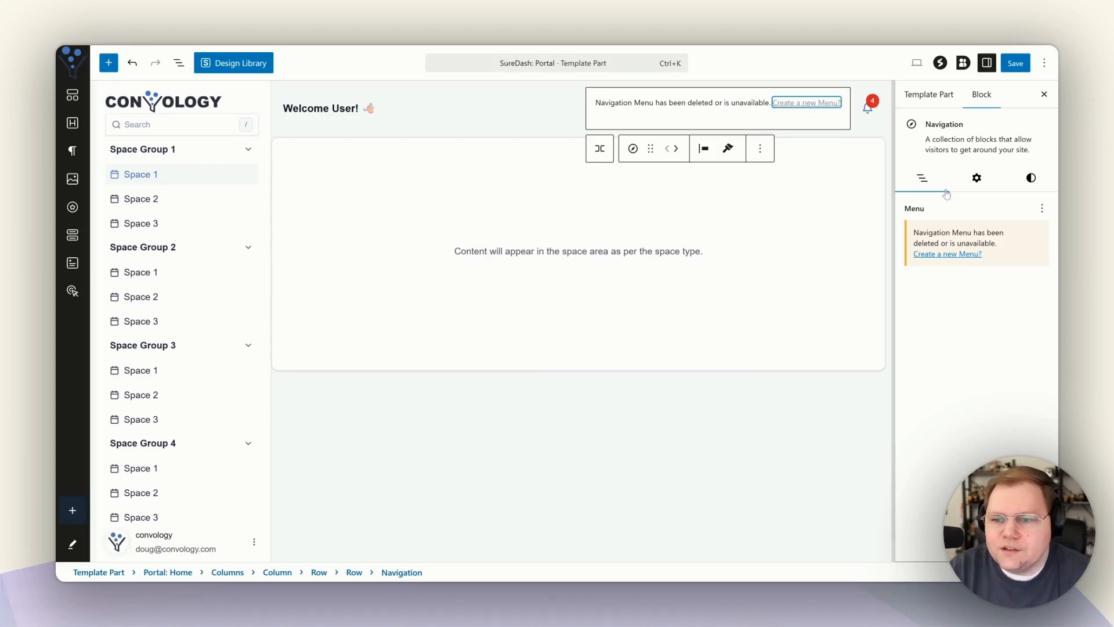
# Create a new empty menu from the Navigation block's 'Create a new Menu?' notice.
pyautogui.click(816, 107)
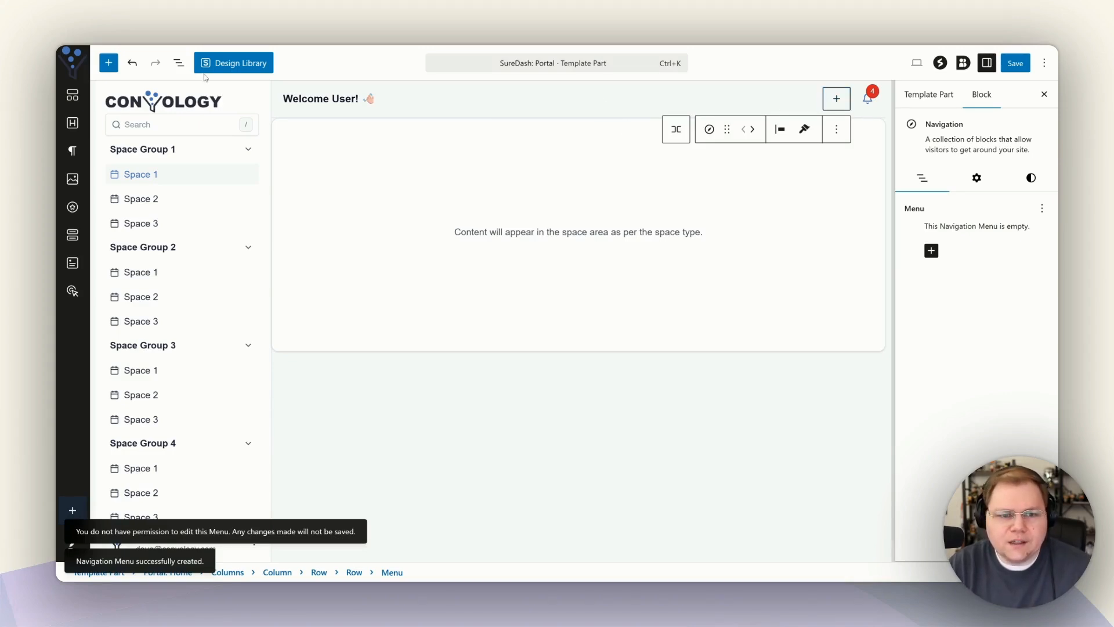
pyautogui.click(179, 70)
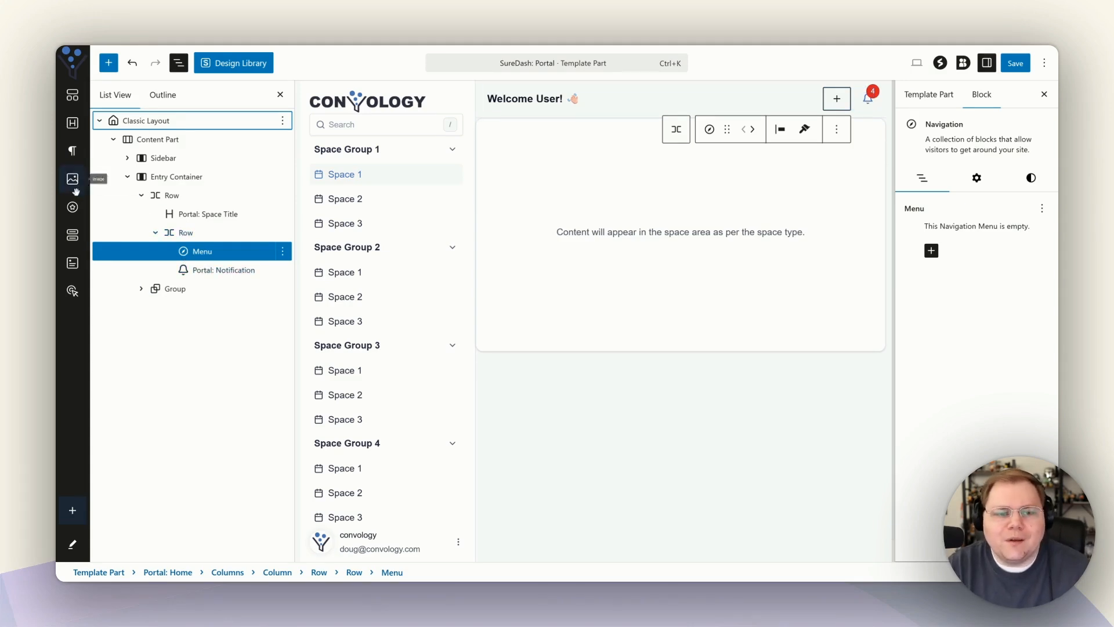
# Insert an Address Card icon block into the header, then delete it again.
pyautogui.moveTo(73, 207); pyautogui.dragTo(120, 215)
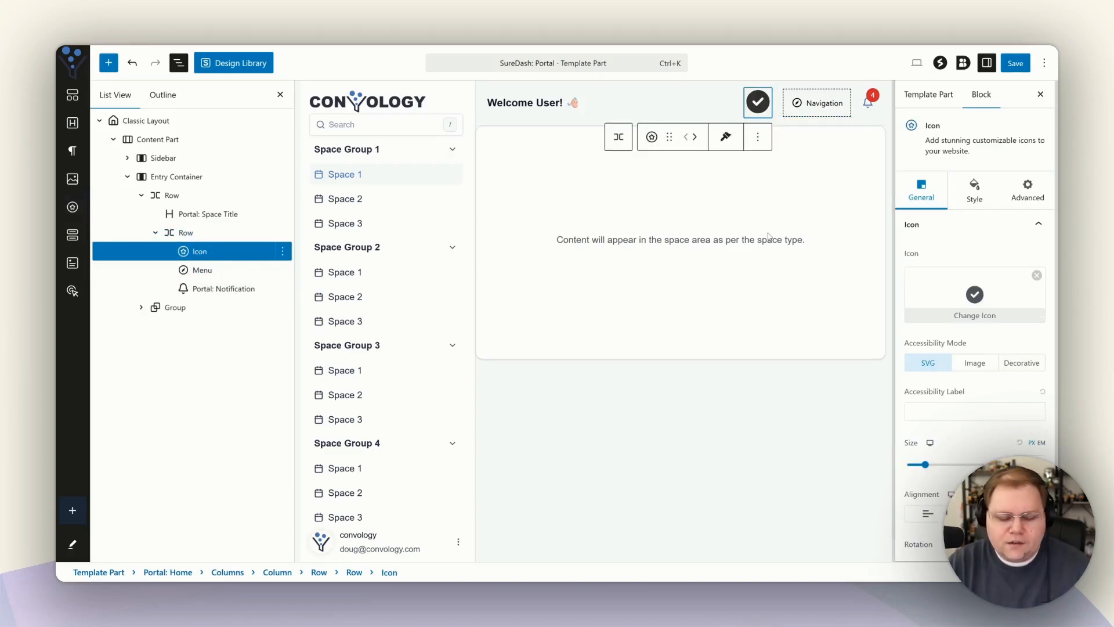
pyautogui.write('us')
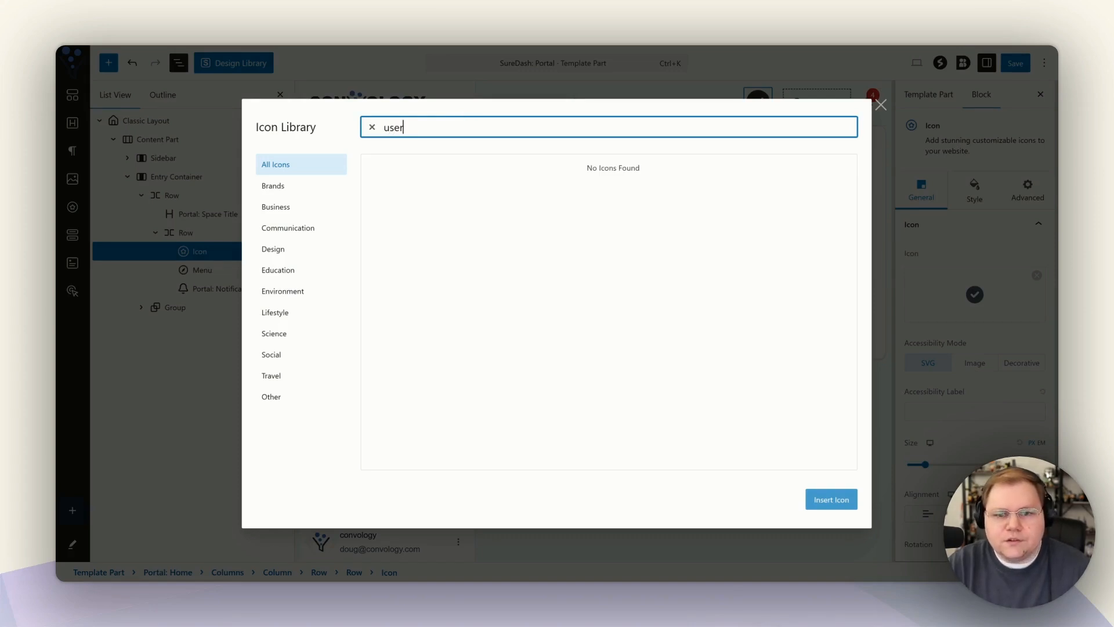
pyautogui.write('er')
pyautogui.press('BackSpace')
pyautogui.press('BackSpace')
pyautogui.press('BackSpace')
pyautogui.press('BackSpace')
pyautogui.write('account')
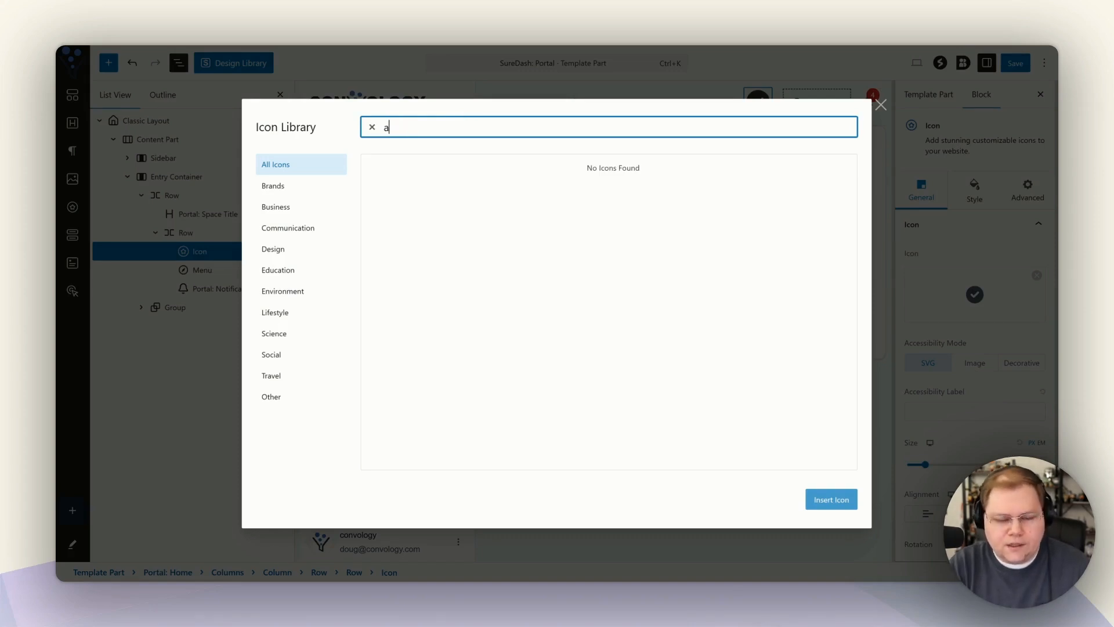
pyautogui.click(292, 186)
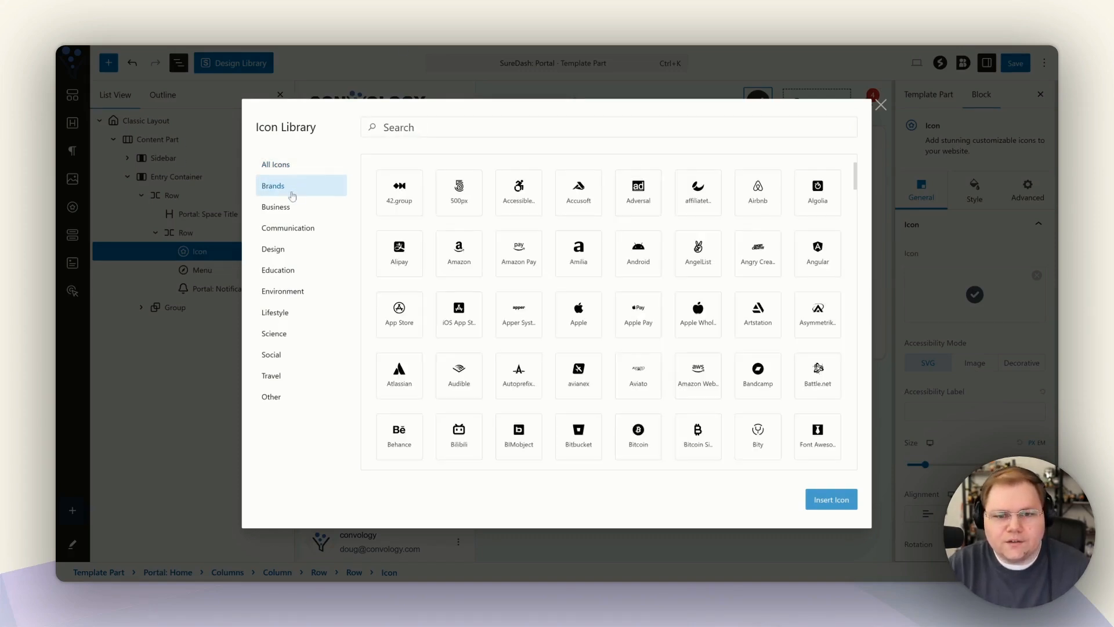
pyautogui.click(286, 168)
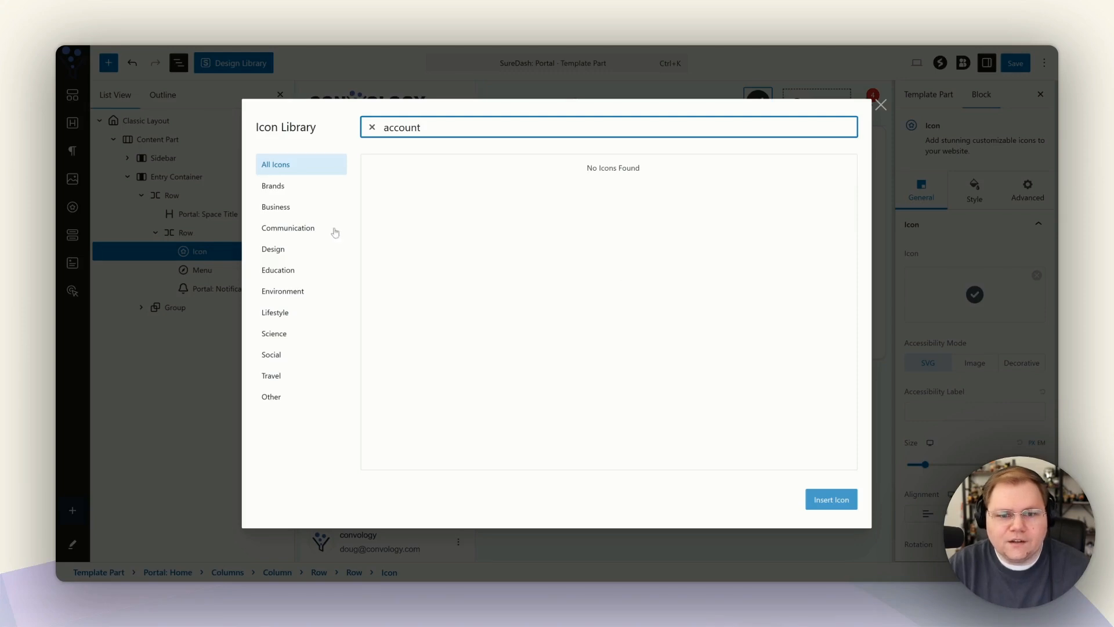
pyautogui.click(281, 208)
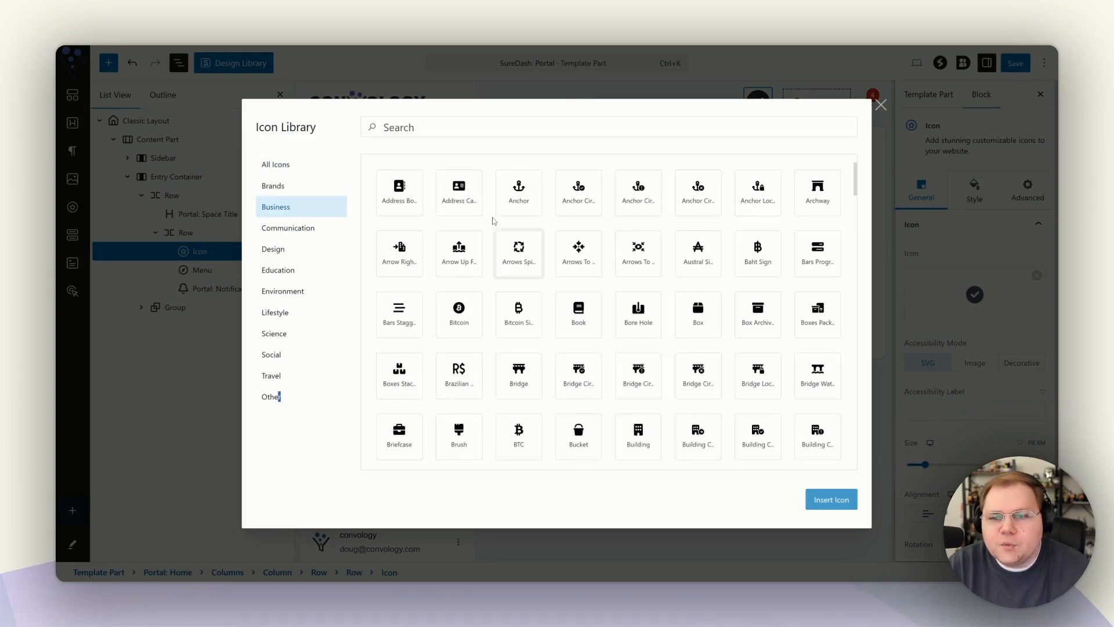
pyautogui.click(470, 212)
pyautogui.click(841, 502)
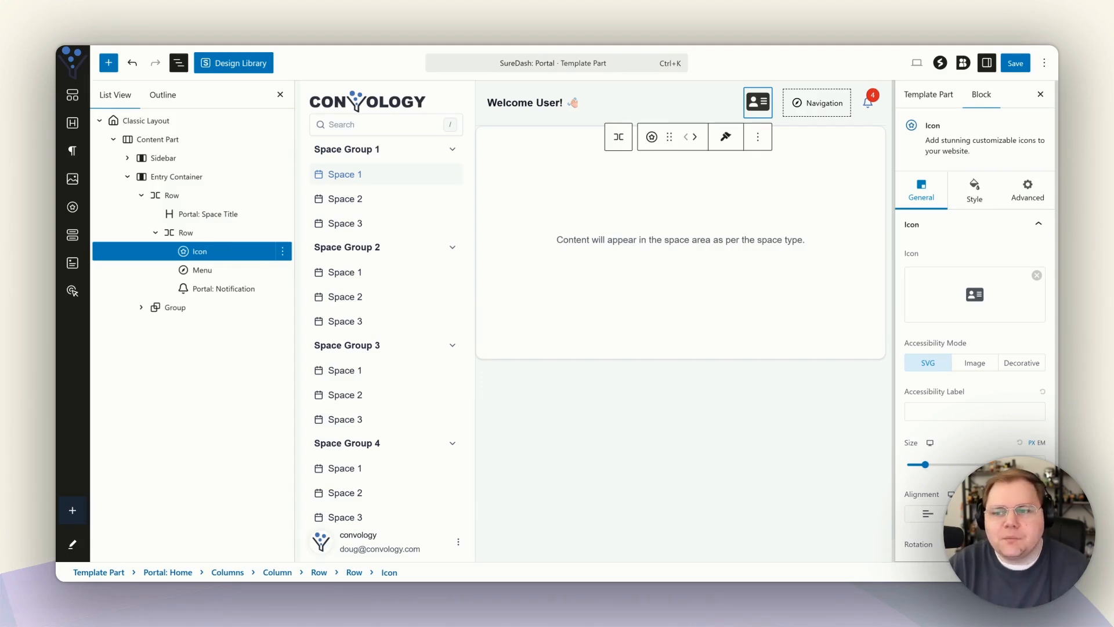
pyautogui.click(758, 136)
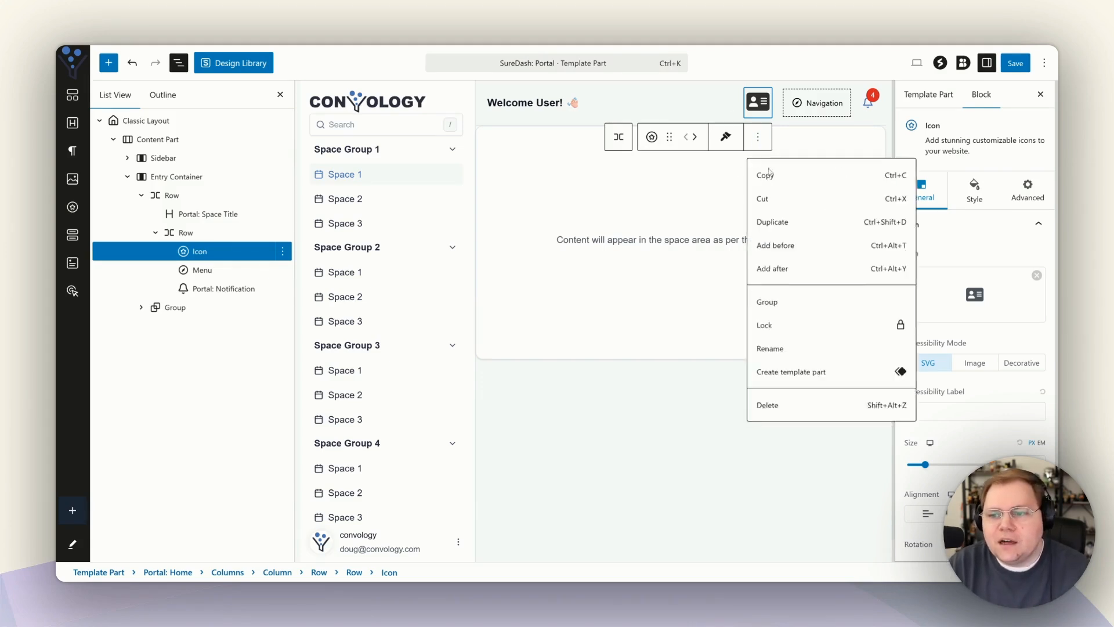
pyautogui.click(789, 409)
# Add a custom link to /my-account/ labelled 'My Account' to the header menu.
pyautogui.click(812, 104)
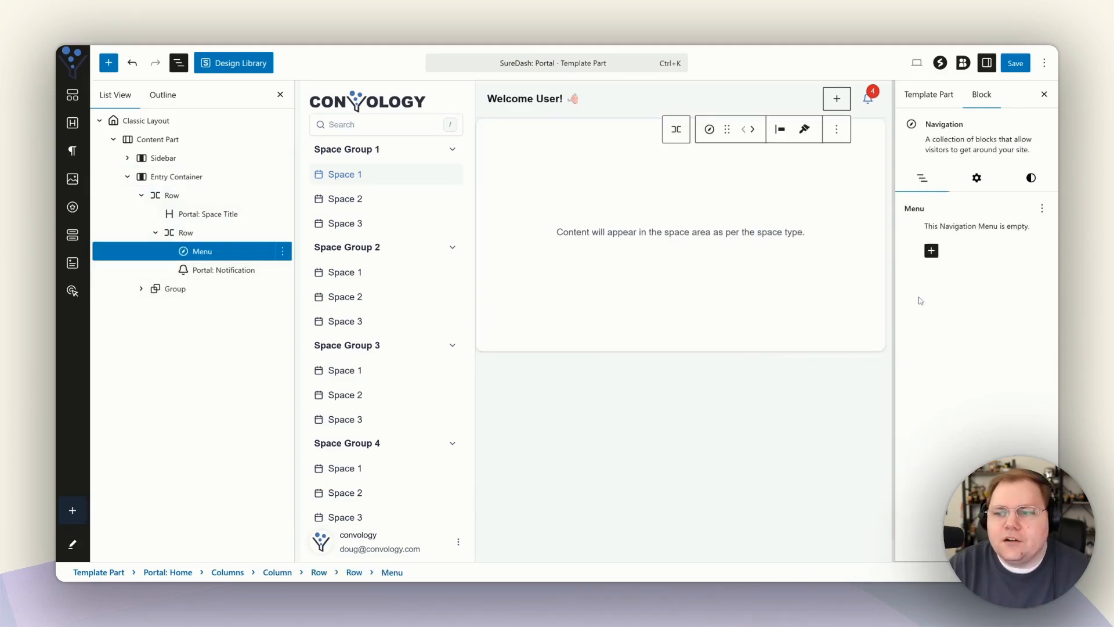
pyautogui.click(932, 250)
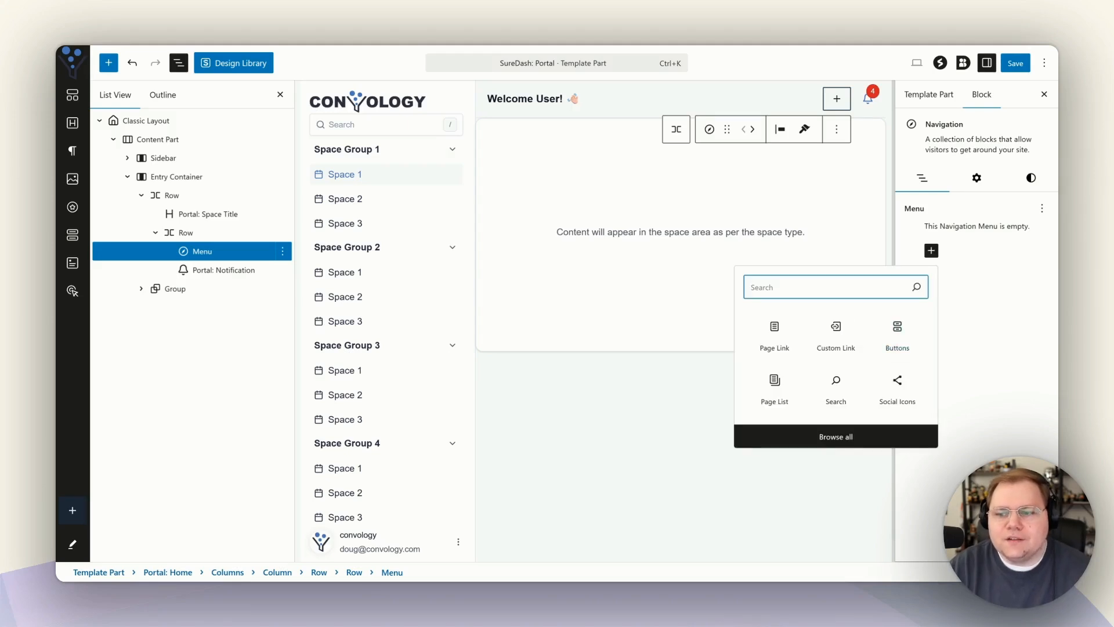
pyautogui.click(834, 332)
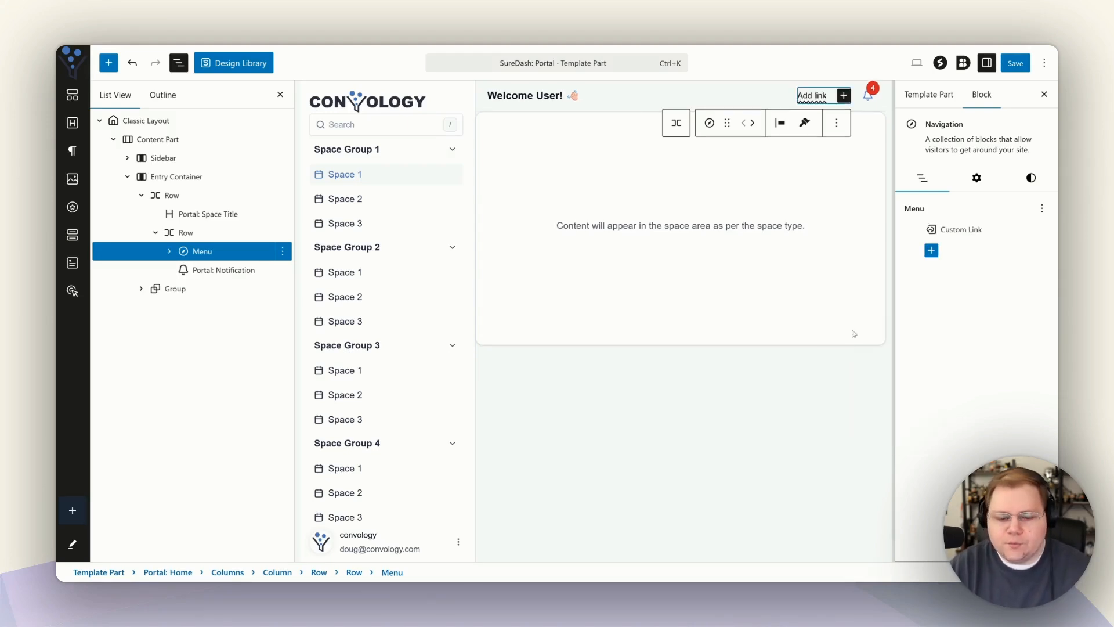
pyautogui.write('/my-account/')
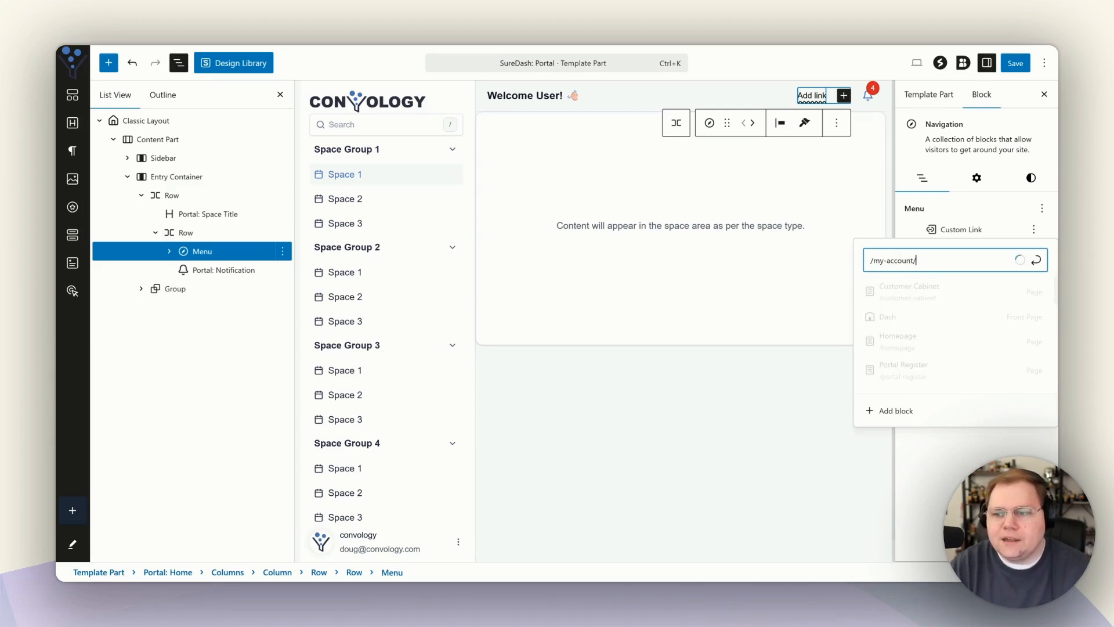
pyautogui.press('Return')
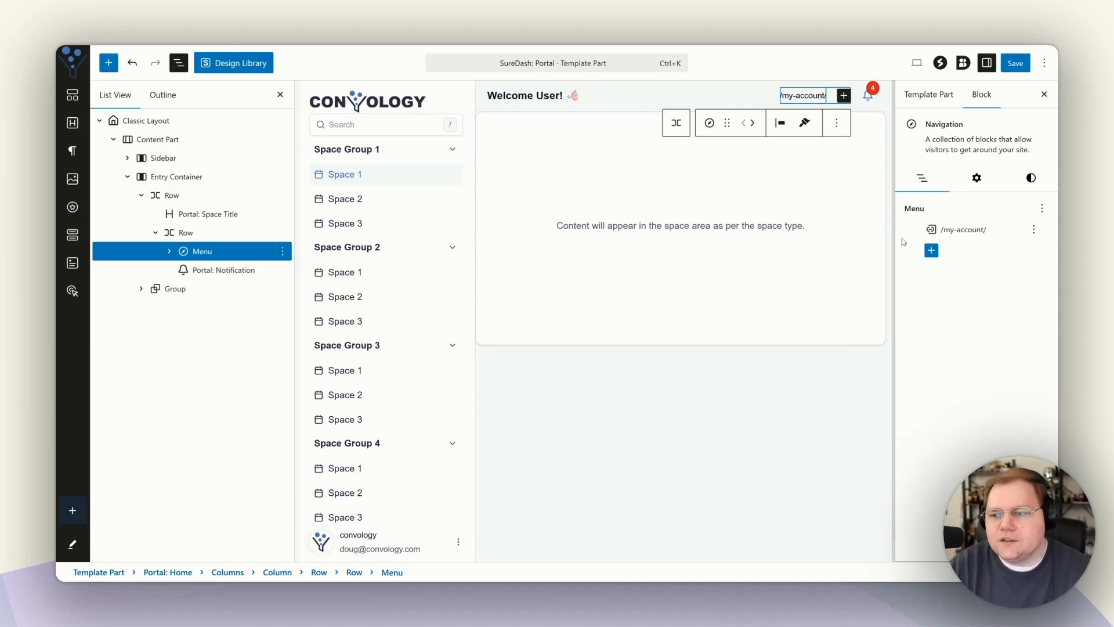
pyautogui.click(936, 233)
pyautogui.click(975, 246)
pyautogui.write('My Account')
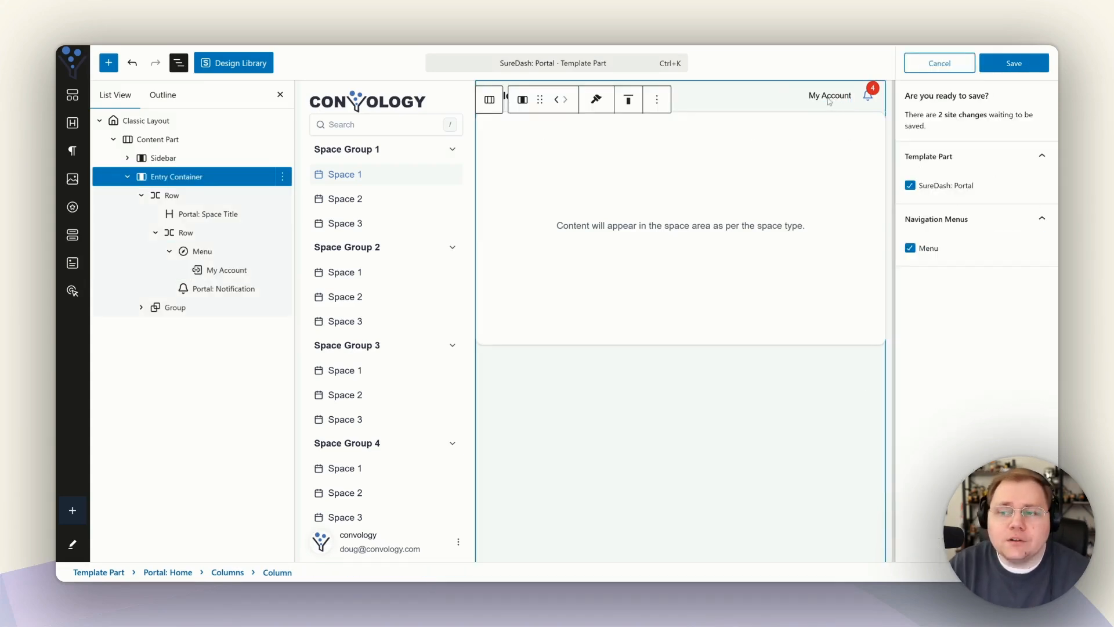
# Review the header blocks and save the portal template and navigation menu changes.
pyautogui.click(281, 94)
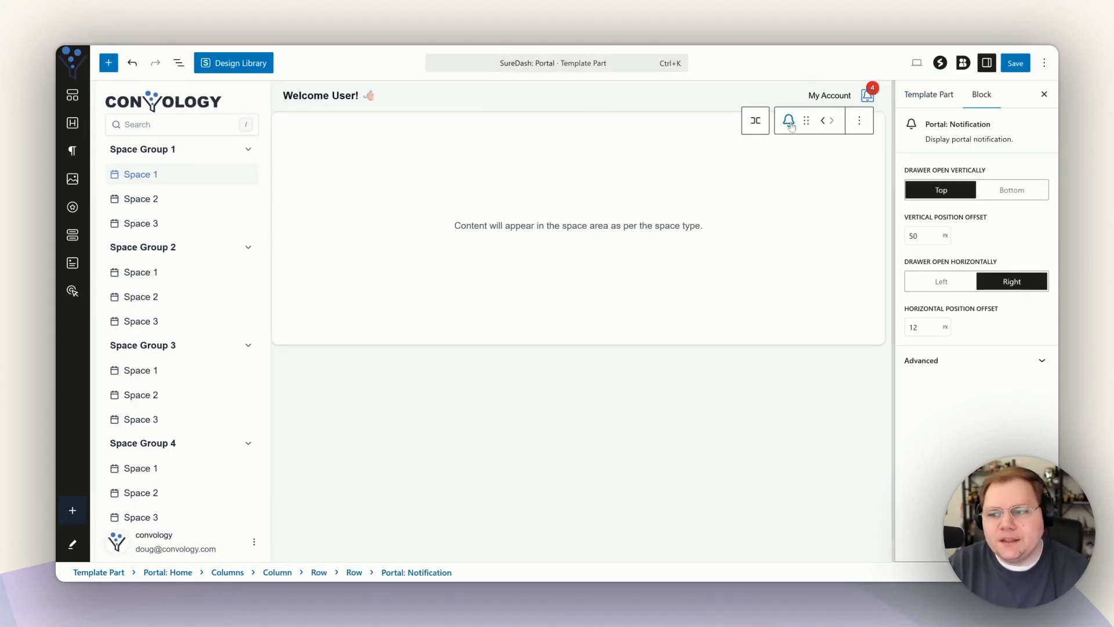
pyautogui.click(334, 99)
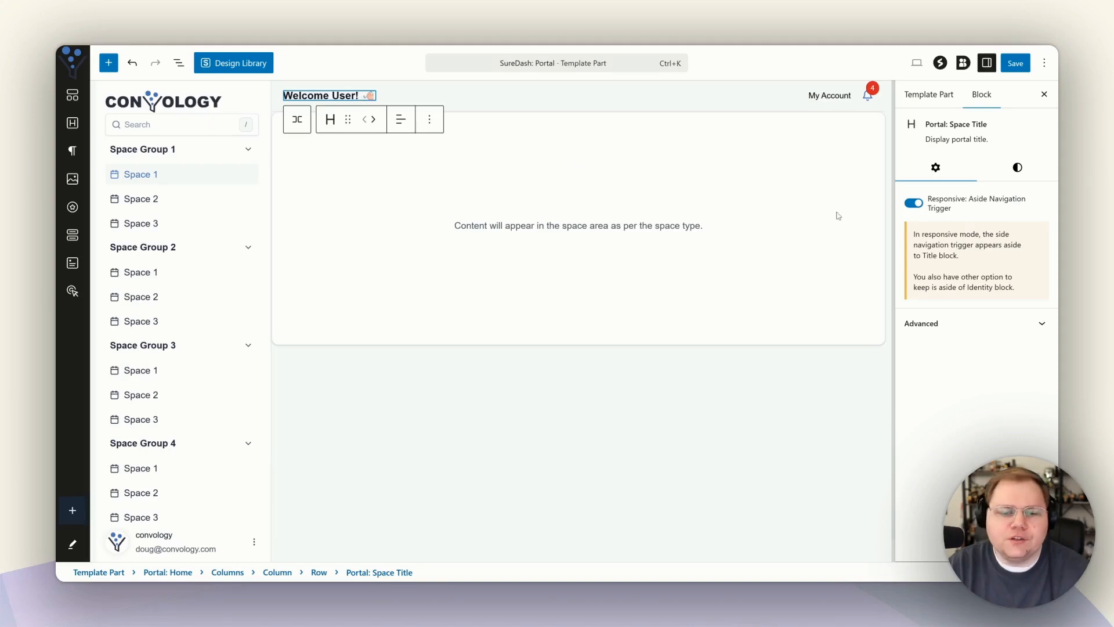
pyautogui.click(139, 543)
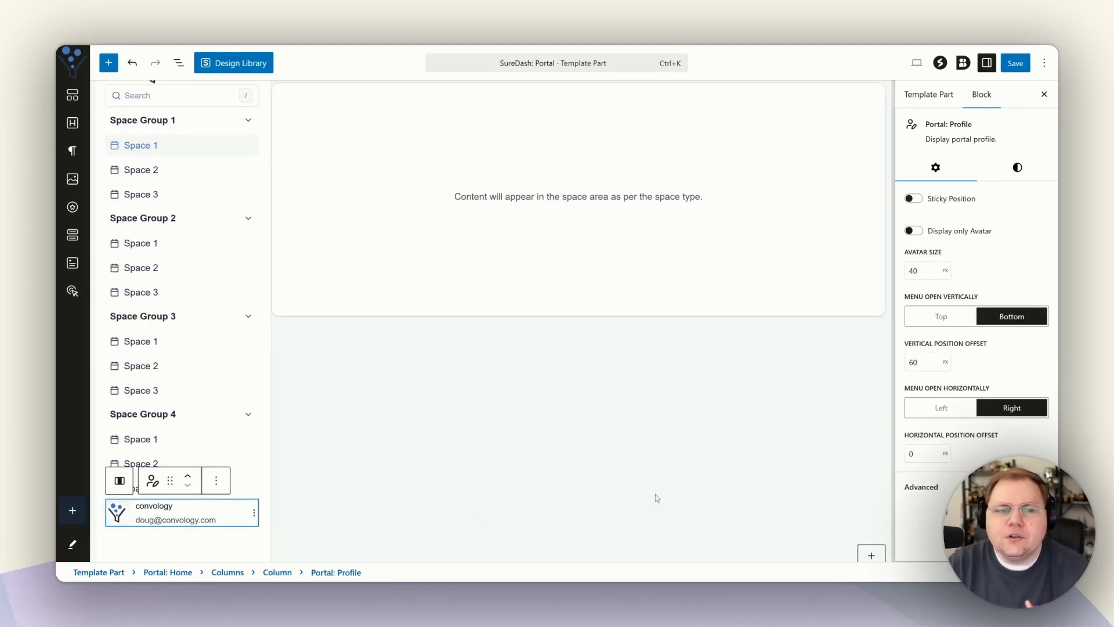
pyautogui.scroll(1, 219, 182)
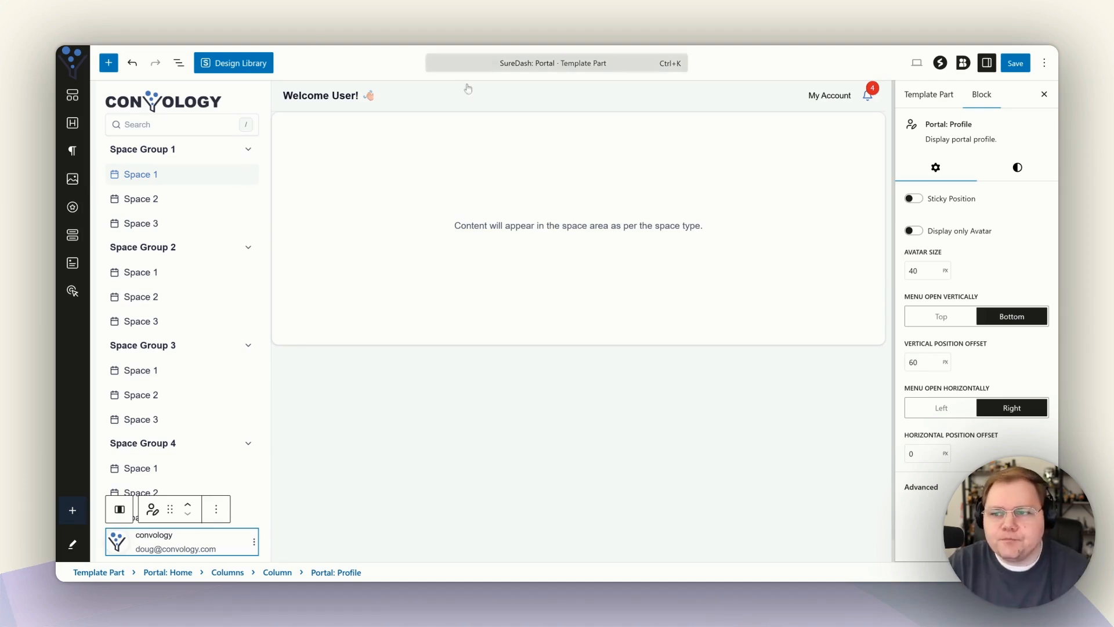
pyautogui.click(1023, 65)
pyautogui.click(1024, 67)
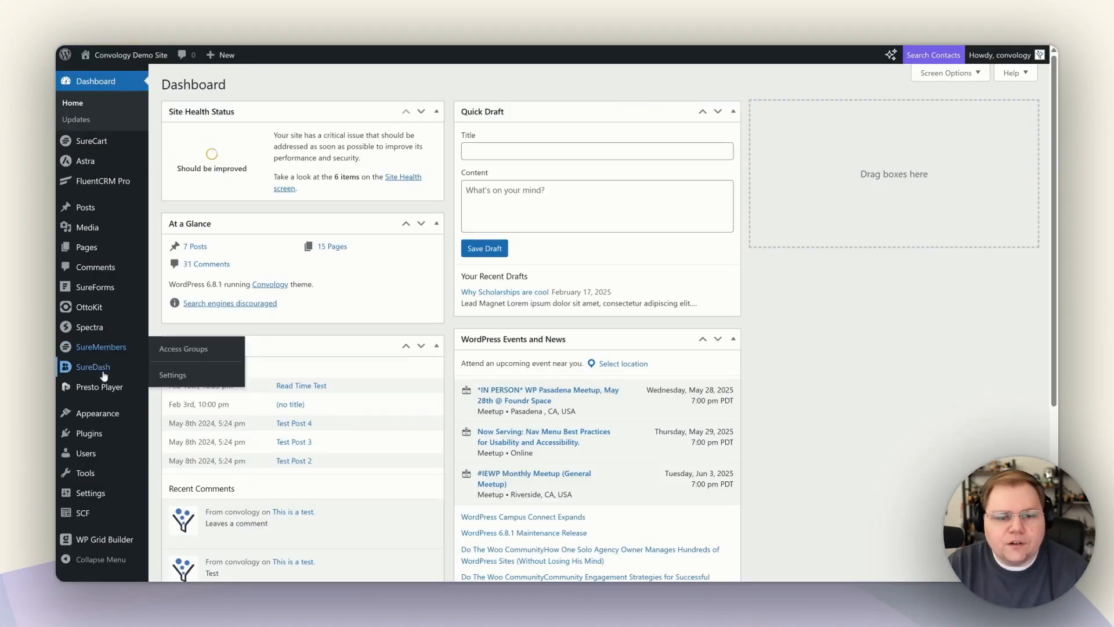
# Open SureDash's Spaces list and scroll through the space groups.
pyautogui.moveTo(103, 372)
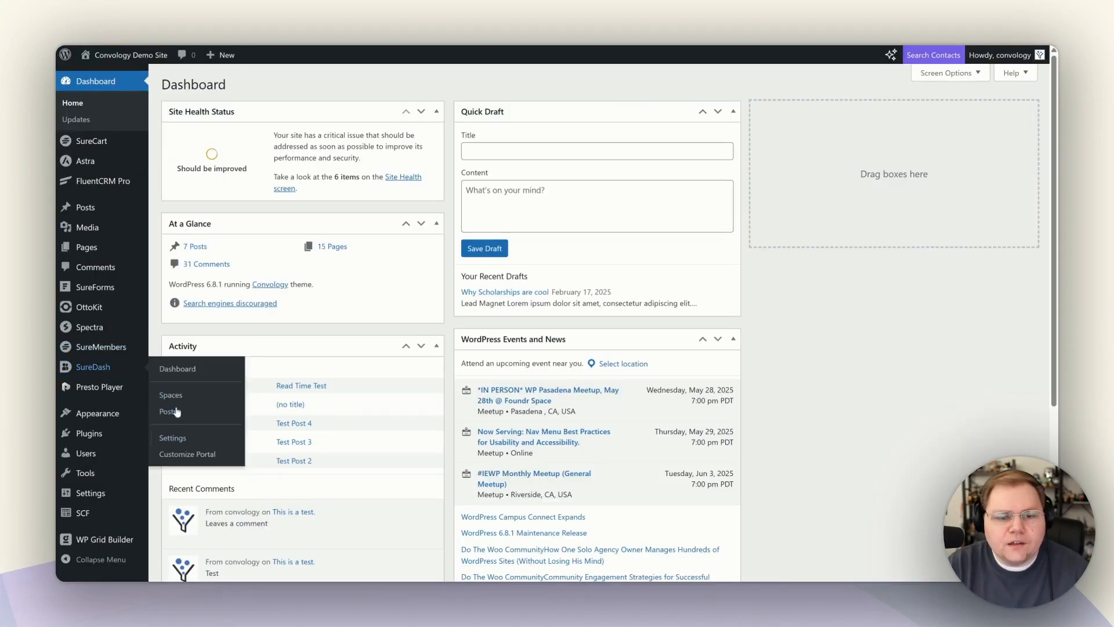
pyautogui.click(177, 369)
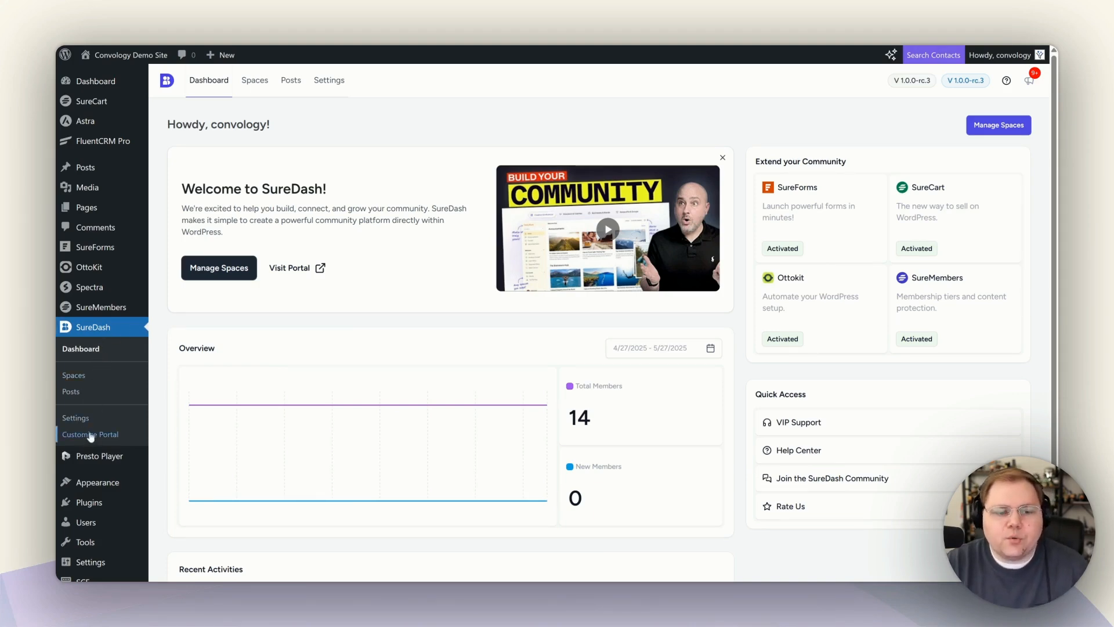
pyautogui.click(71, 379)
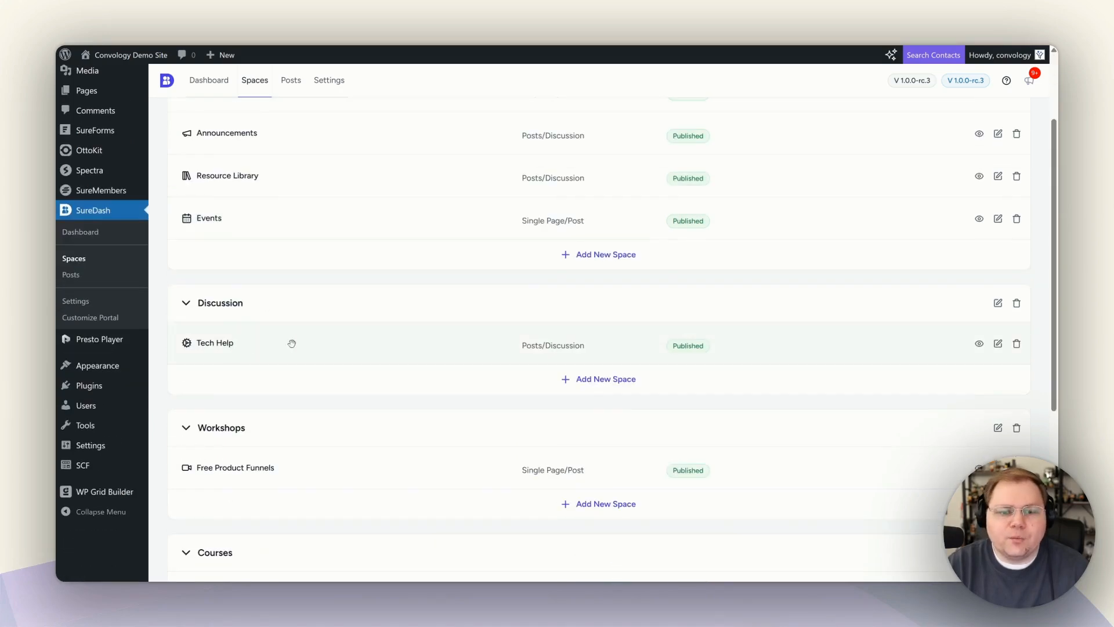
pyautogui.scroll(-1, 236, 435)
pyautogui.scroll(-3, 232, 436)
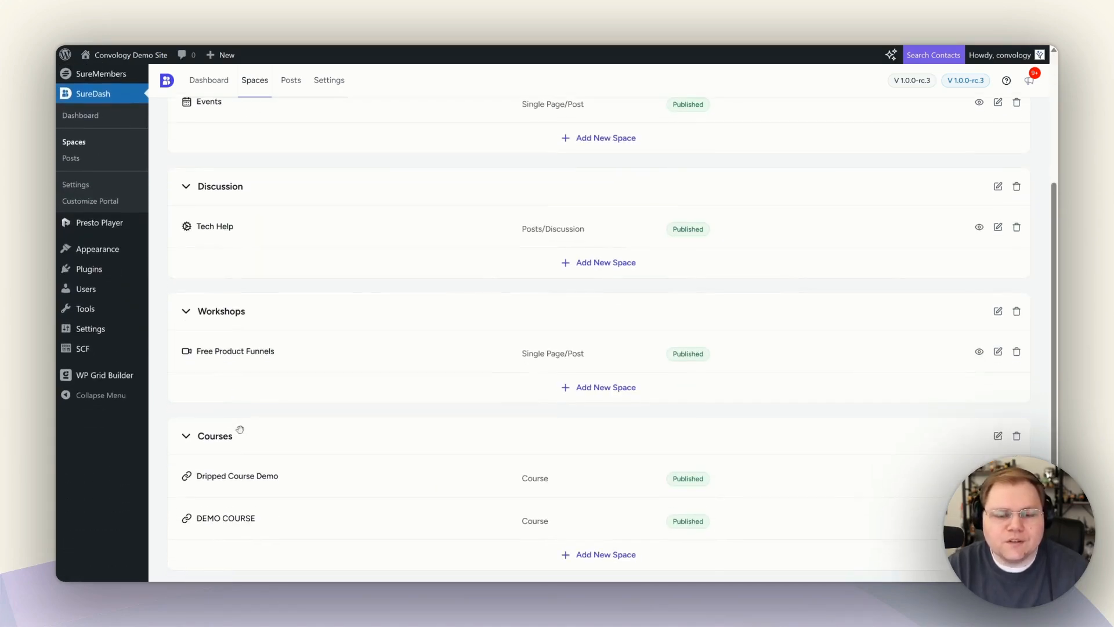
pyautogui.scroll(-1, 255, 377)
pyautogui.scroll(-3, 262, 354)
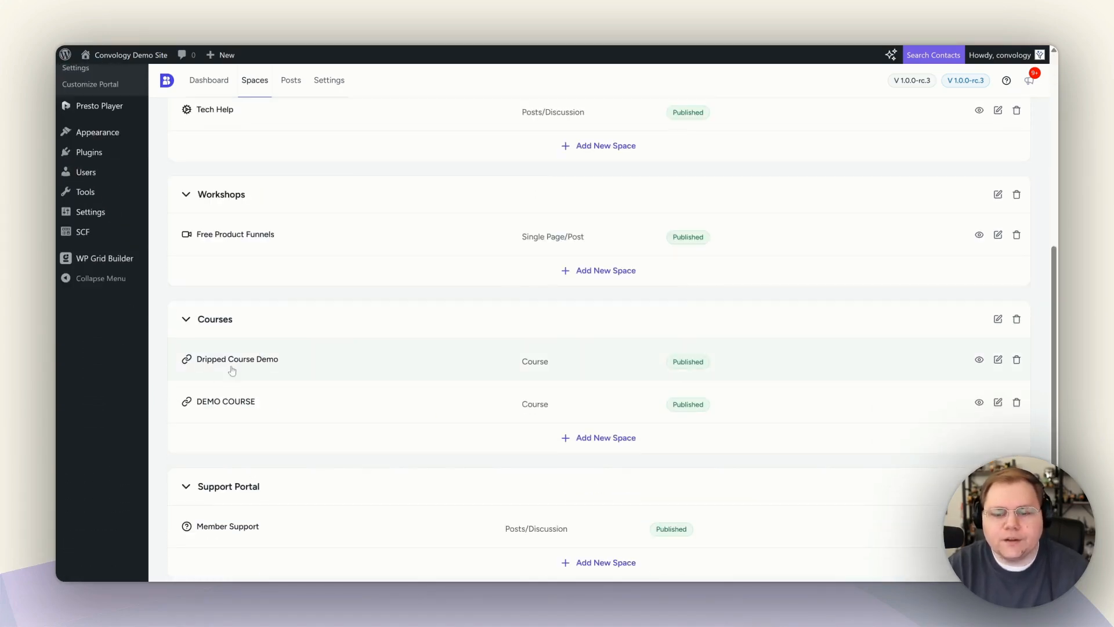
pyautogui.scroll(12, 260, 488)
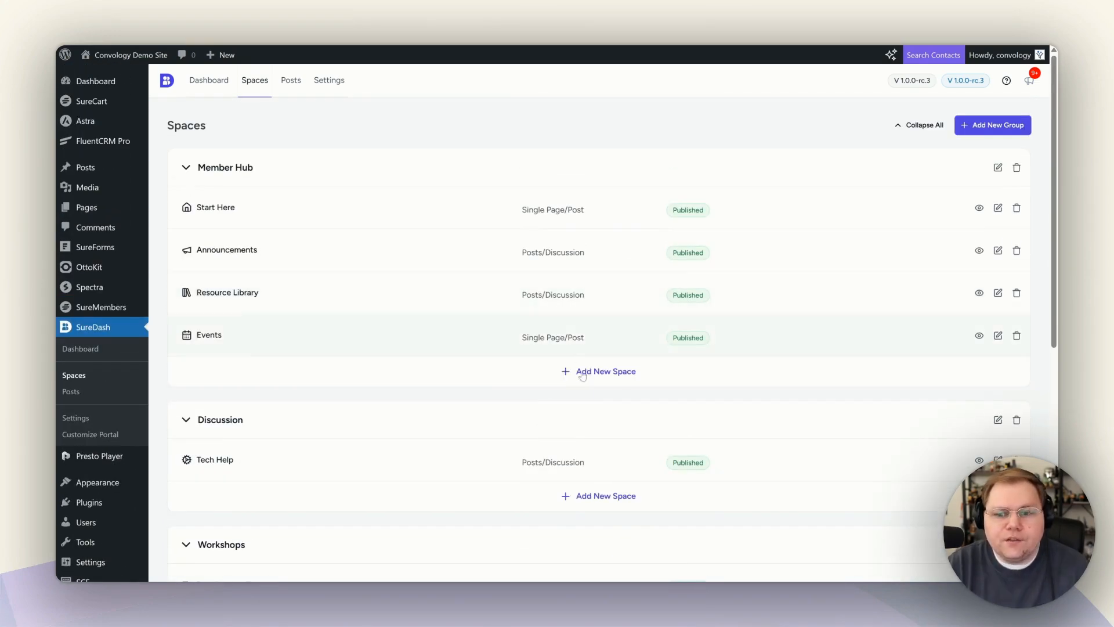
# Add a new Course-type space titled 'Workshops' and create it.
pyautogui.click(594, 379)
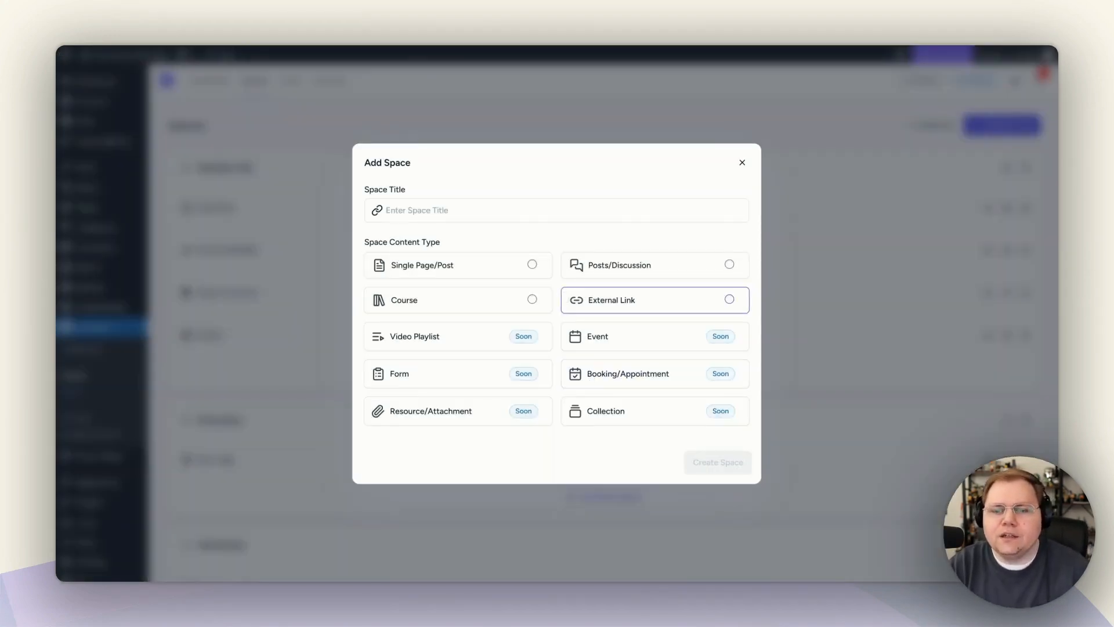
pyautogui.click(376, 210)
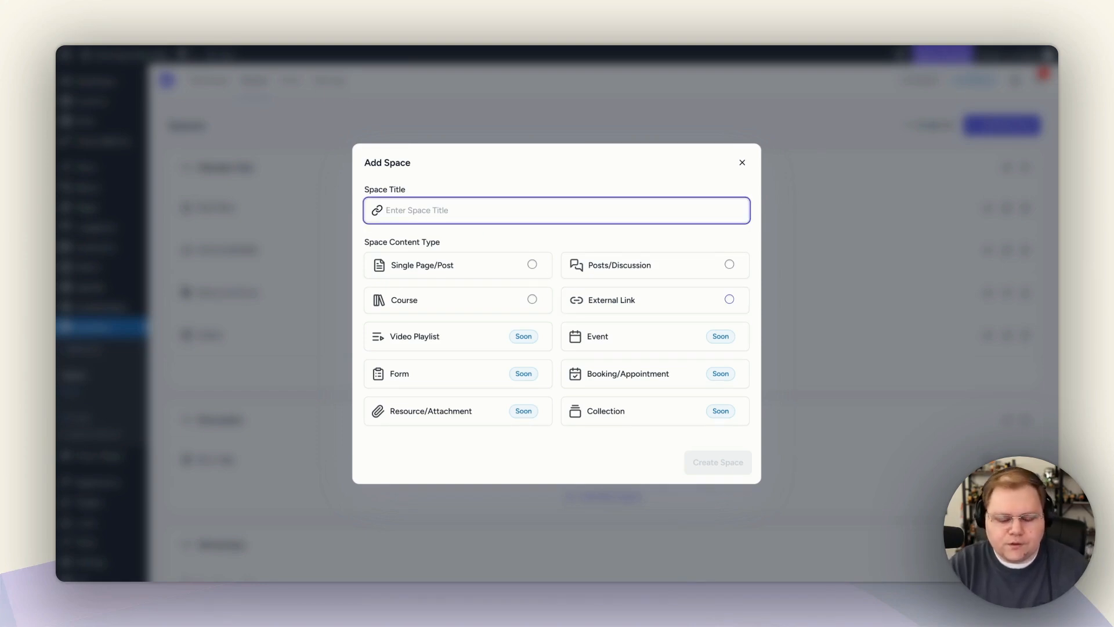
pyautogui.write('Accelerators')
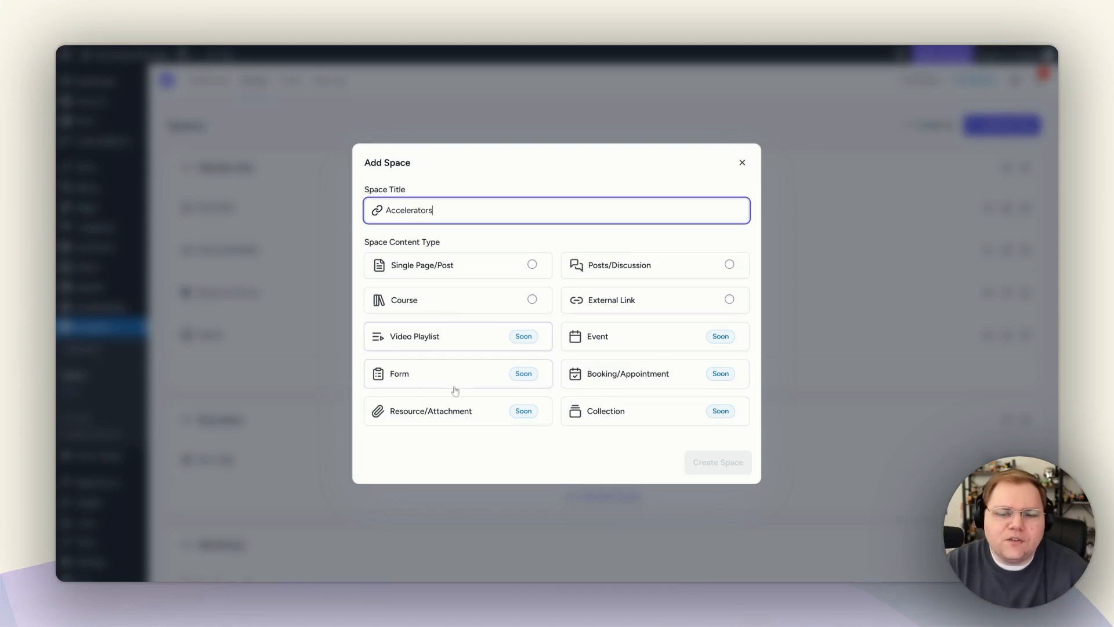
pyautogui.click(532, 299)
pyautogui.moveTo(434, 210); pyautogui.dragTo(381, 213)
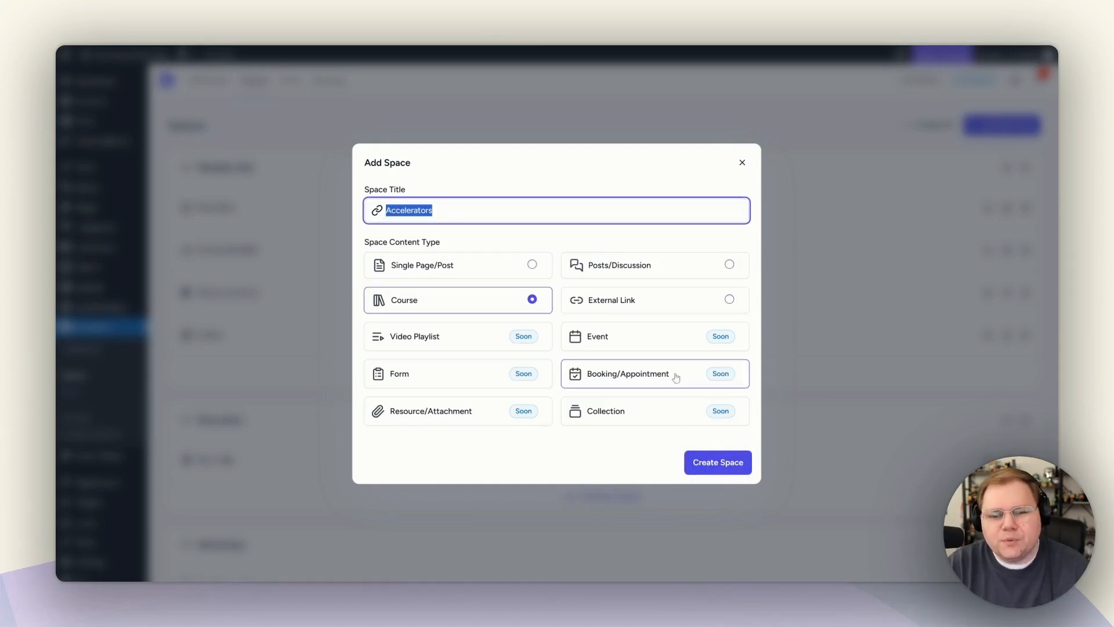
pyautogui.write('Workshops')
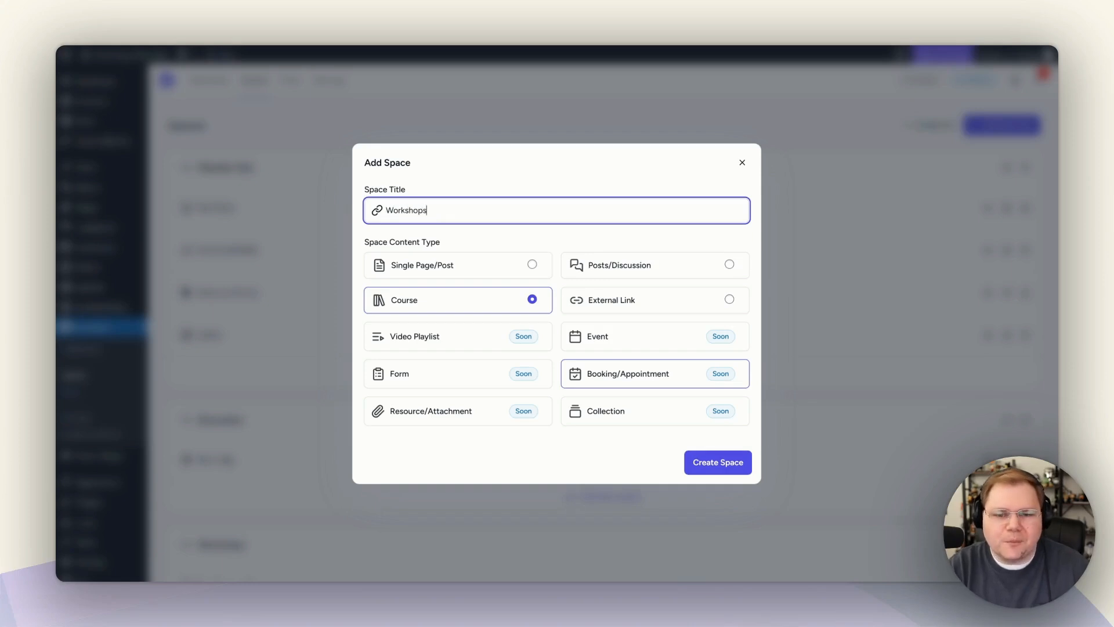
pyautogui.click(695, 456)
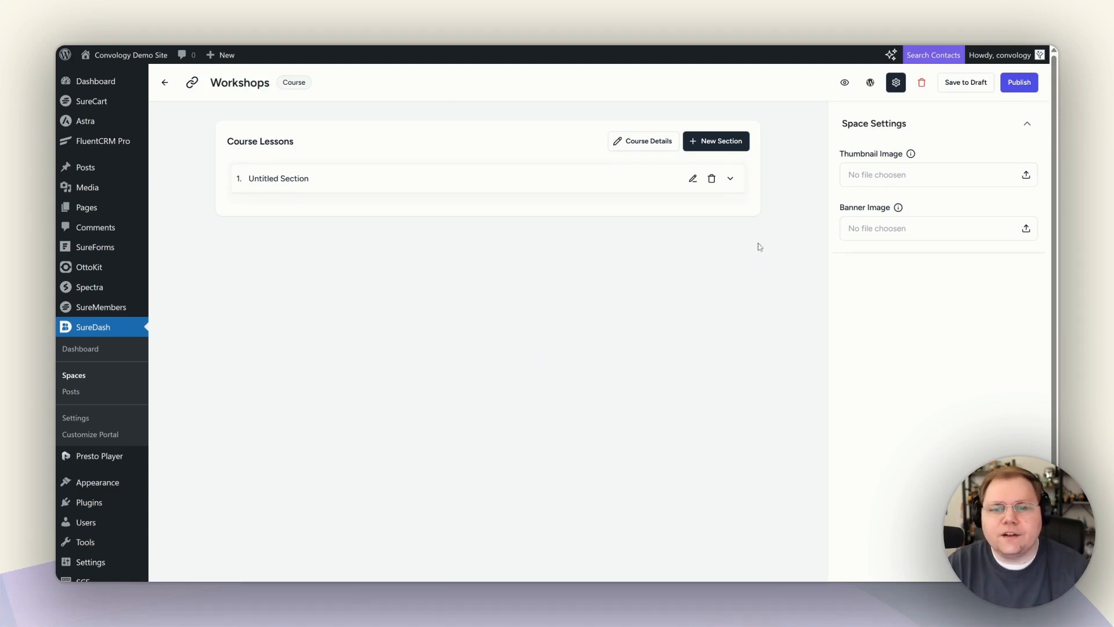
# Expand the Untitled Section and open the Workshops course details in the block editor.
pyautogui.click(730, 178)
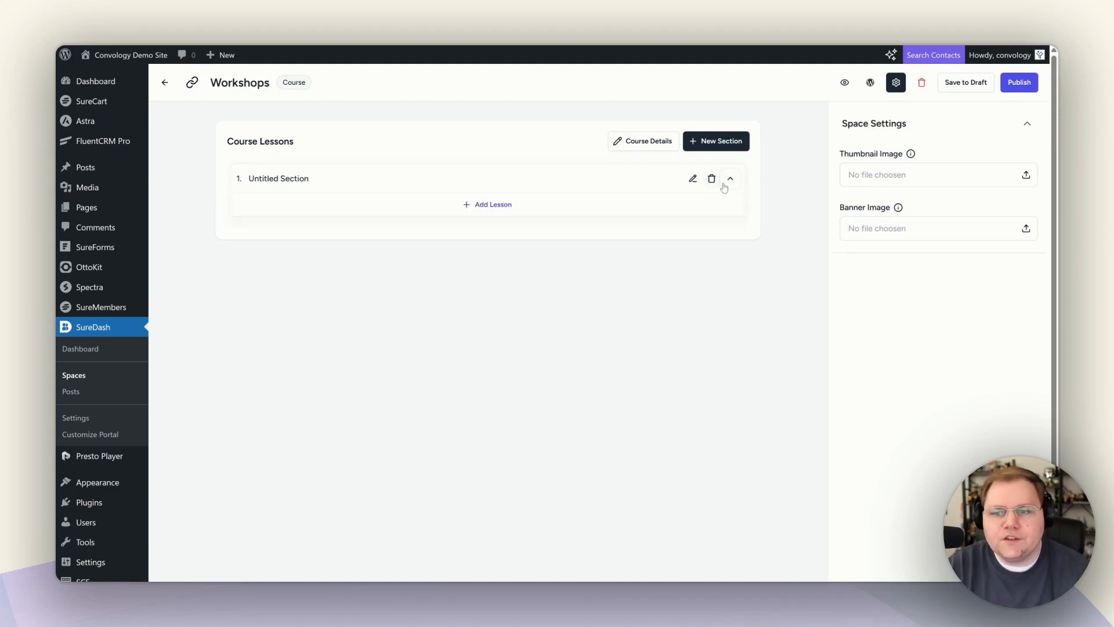
pyautogui.click(629, 143)
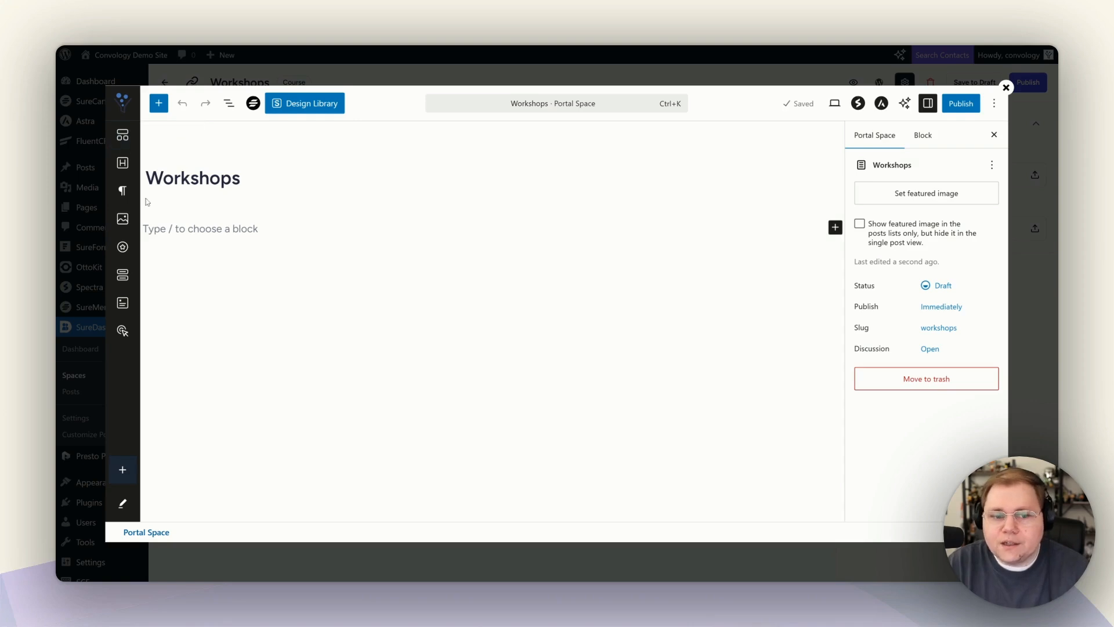
# Write the description 'This is our workshop descrip' and publish the Workshops course details.
pyautogui.click(200, 229)
pyautogui.write('This is our workshop description. Information about our workshop goes here.')
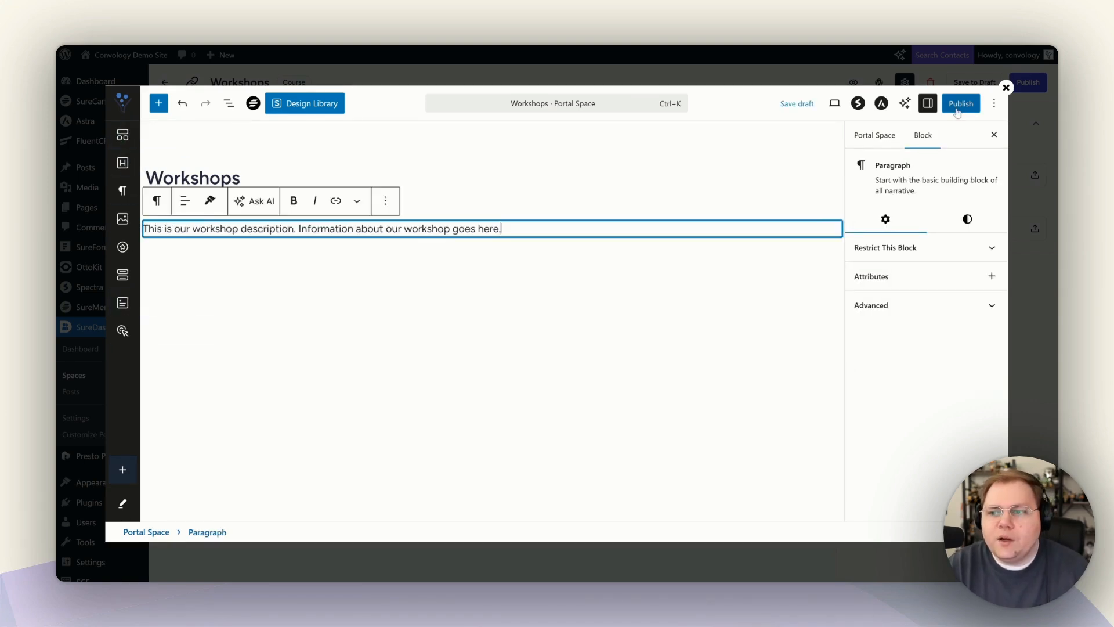
pyautogui.click(961, 104)
pyautogui.click(961, 103)
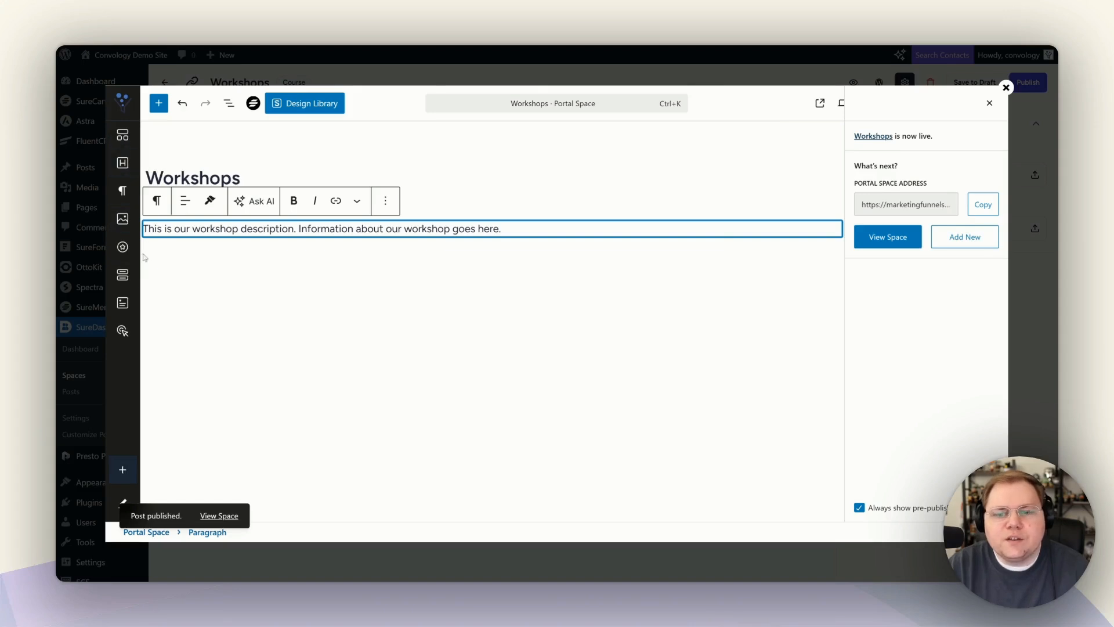
# Add the SureDash logo image with the description, save the course content, and close the editor.
pyautogui.moveTo(122, 218); pyautogui.dragTo(250, 227)
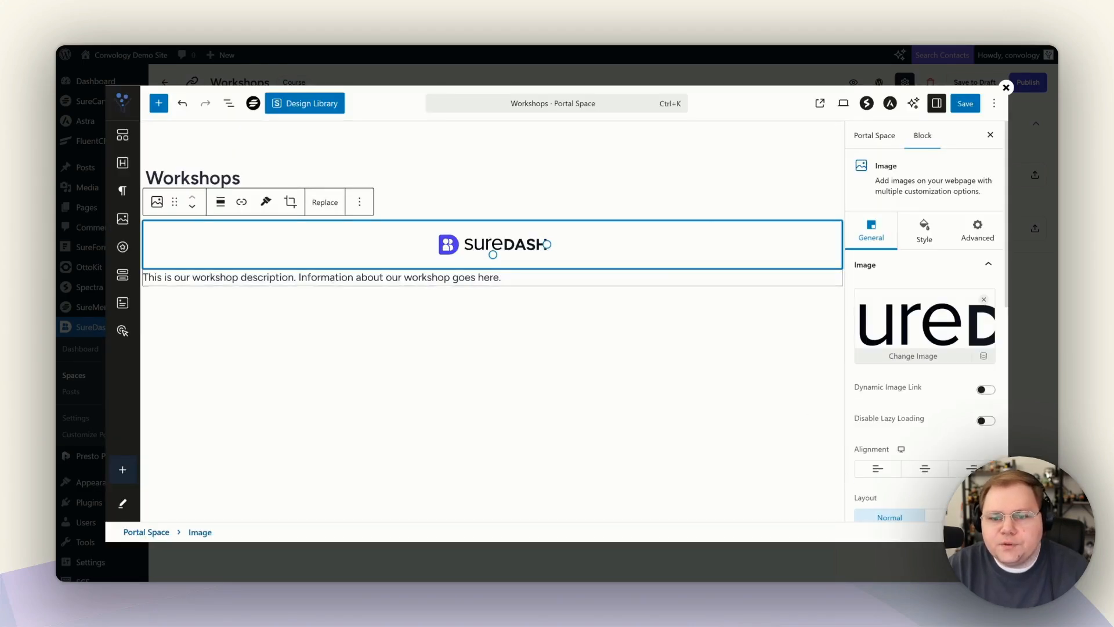
pyautogui.click(356, 278)
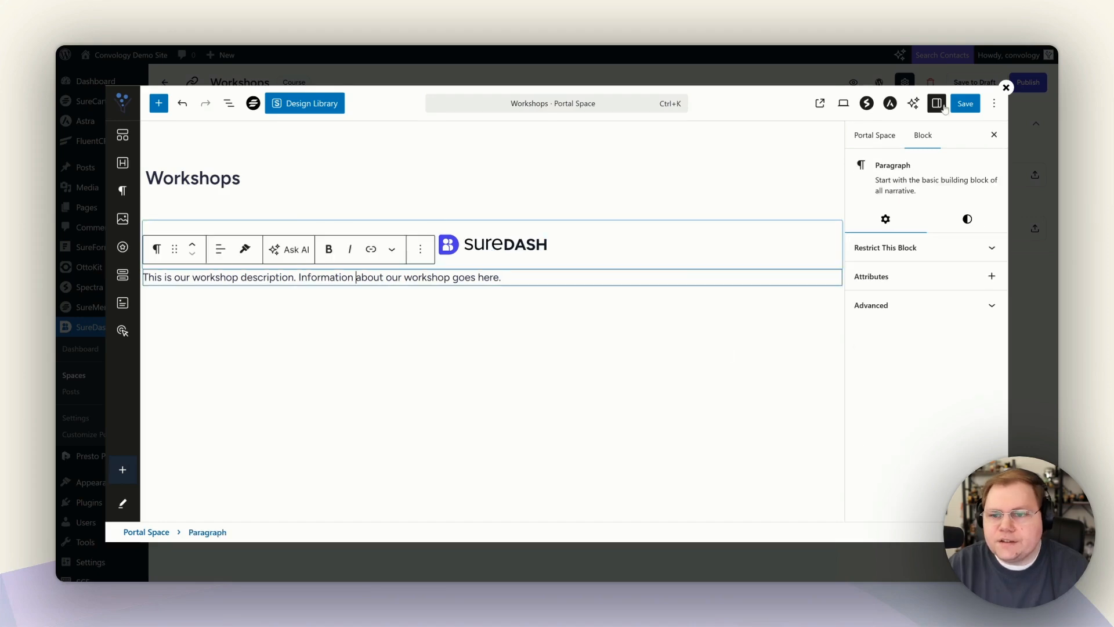
pyautogui.click(966, 105)
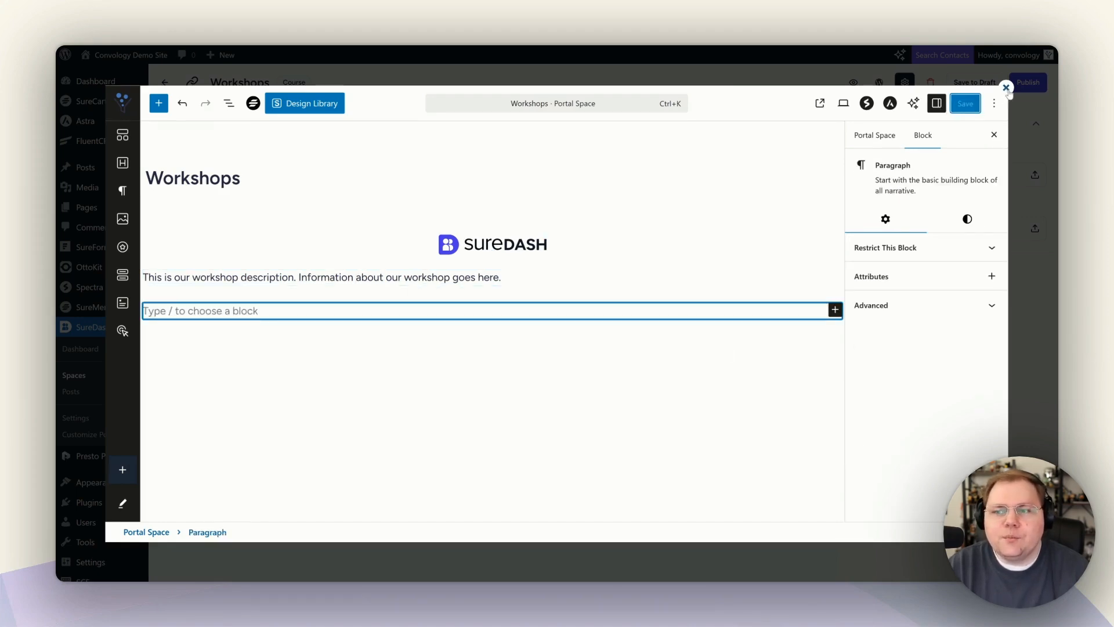
pyautogui.click(1007, 88)
pyautogui.moveTo(911, 155)
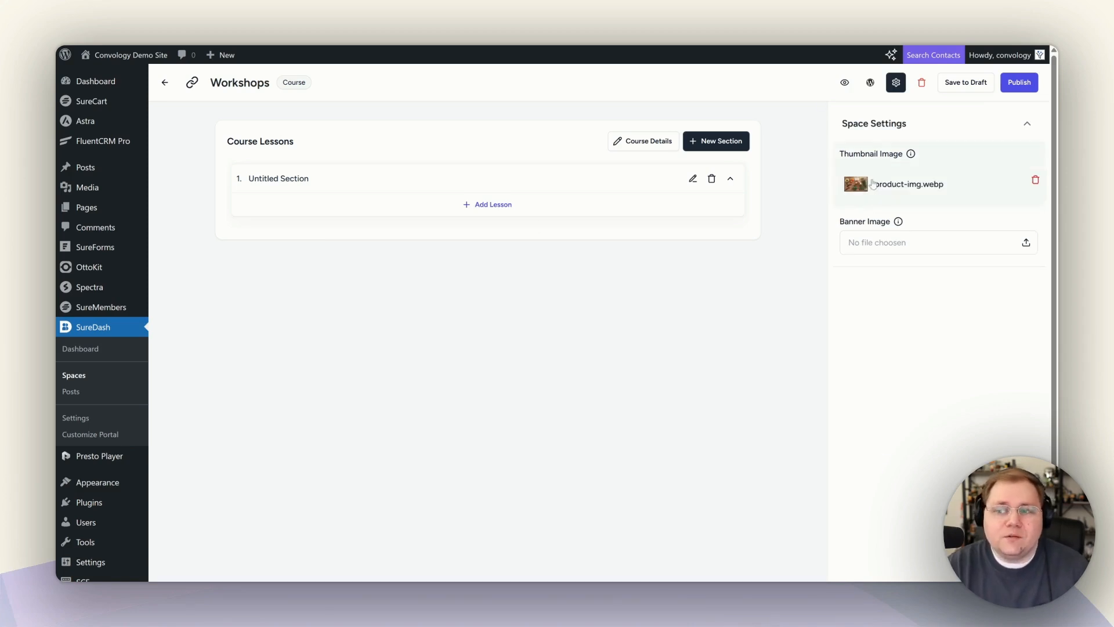
# Set product-2.webp as the Workshops space banner image and publish the space.
pyautogui.click(882, 241)
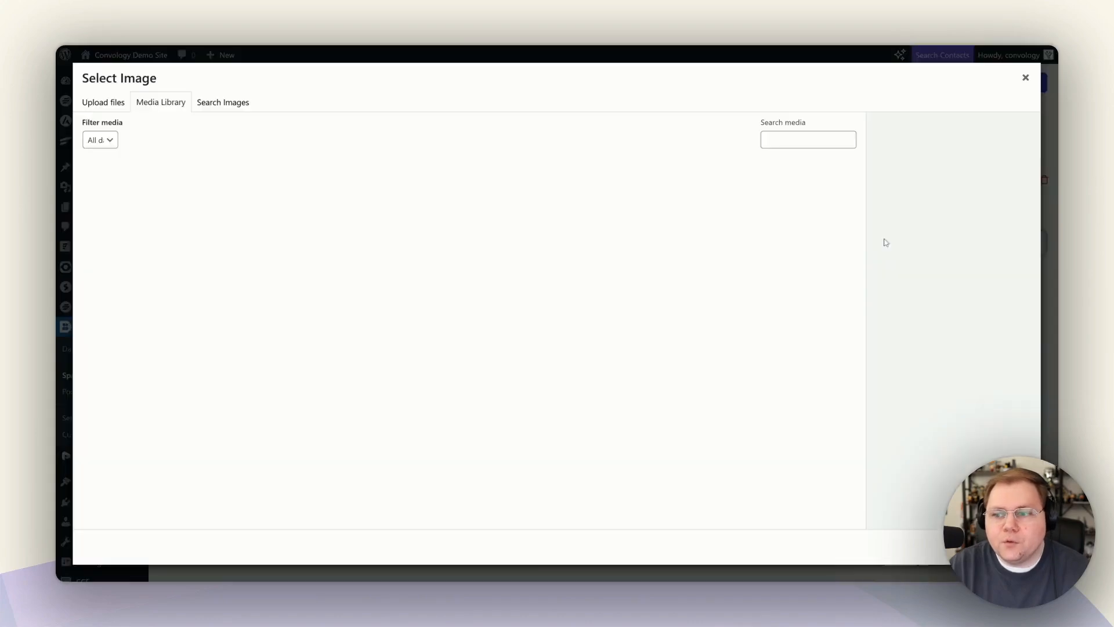
pyautogui.scroll(-3, 523, 283)
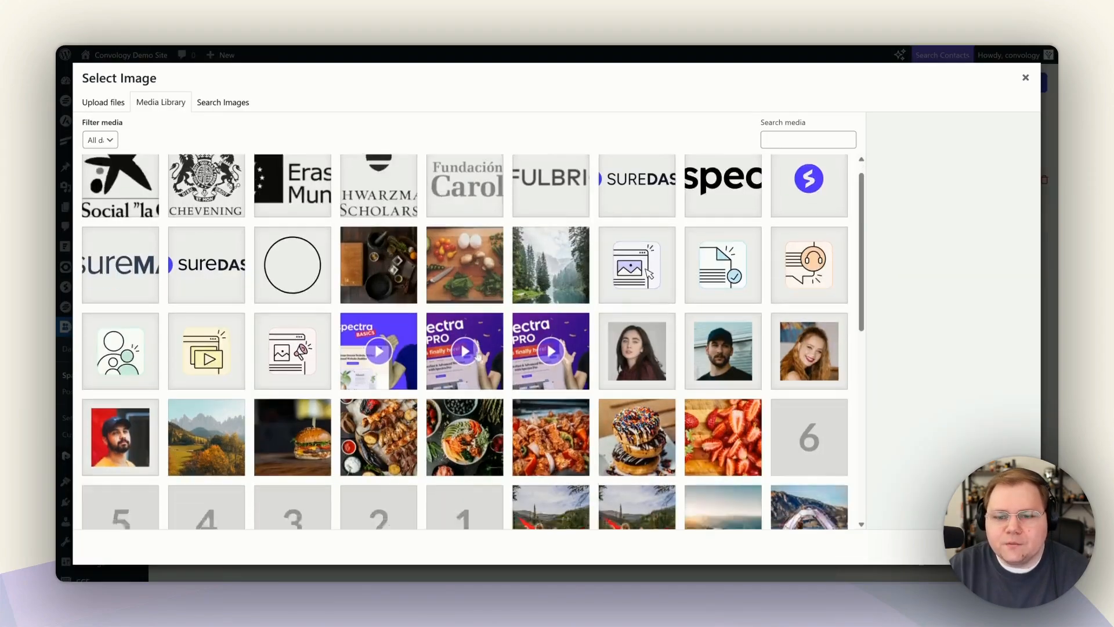
pyautogui.scroll(2, 539, 238)
pyautogui.click(539, 238)
pyautogui.click(378, 232)
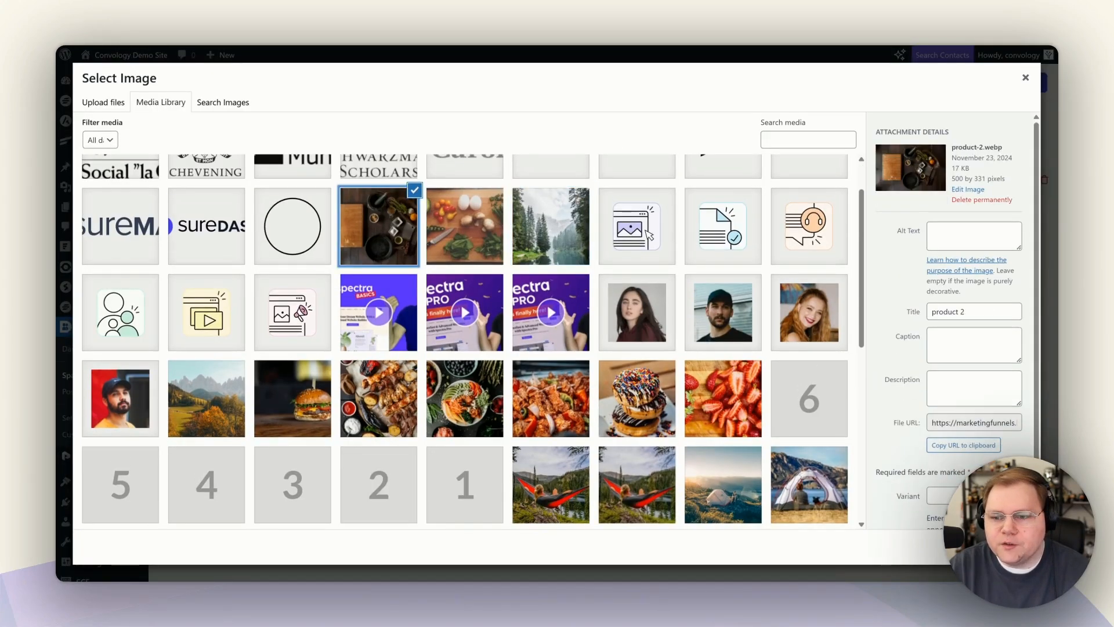
pyautogui.click(1012, 547)
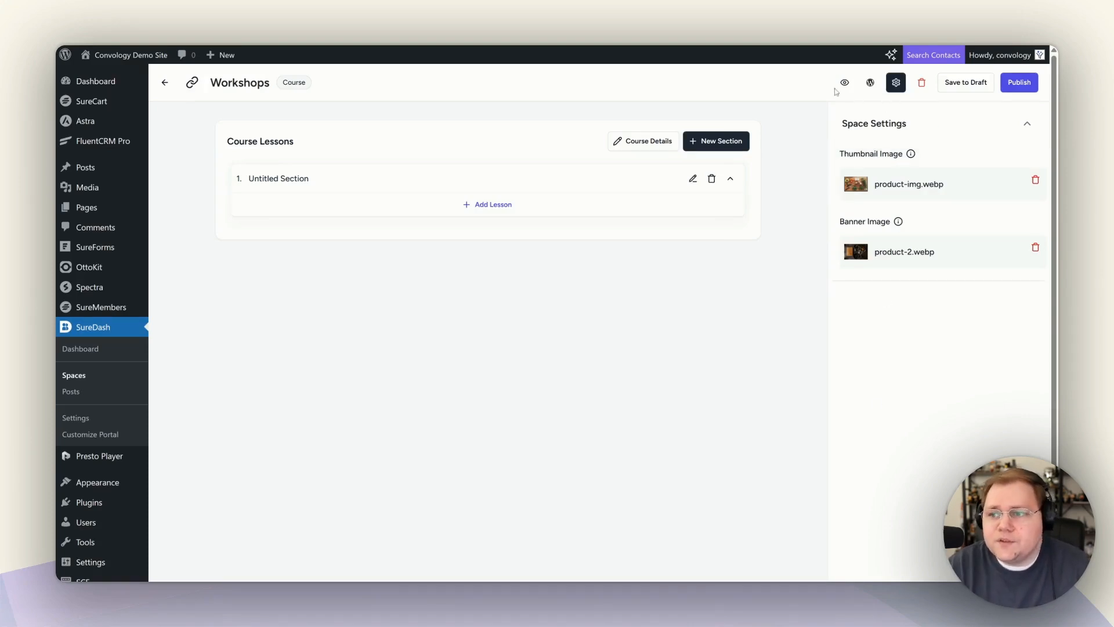
pyautogui.click(1020, 88)
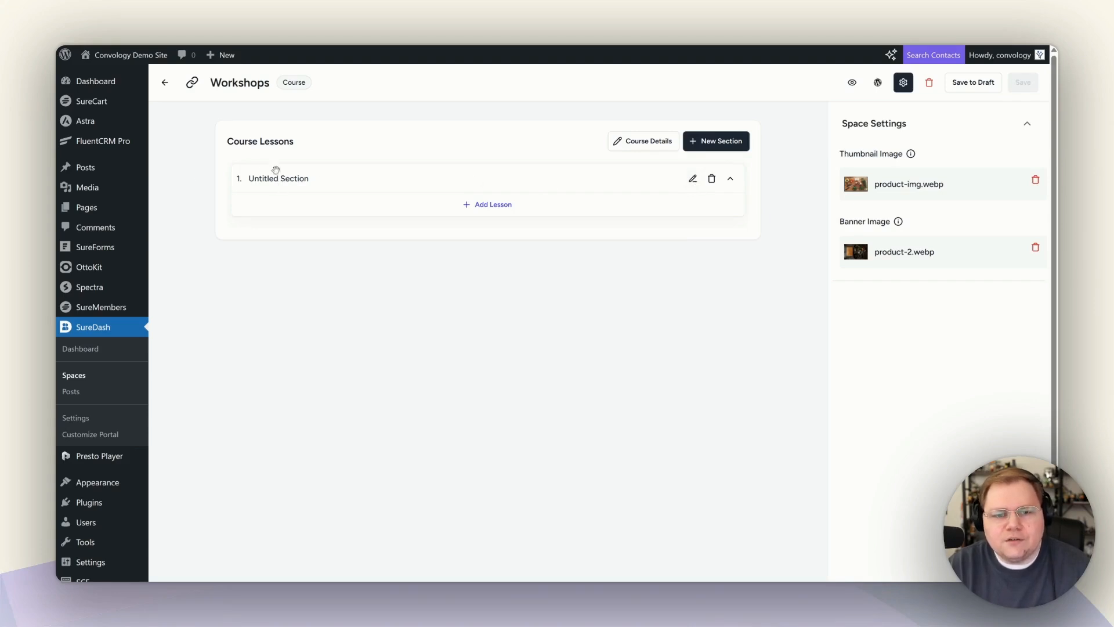
# Rename Untitled Section to 'Module 1: Getting Started' and add a new lesson under it.
pyautogui.click(693, 178)
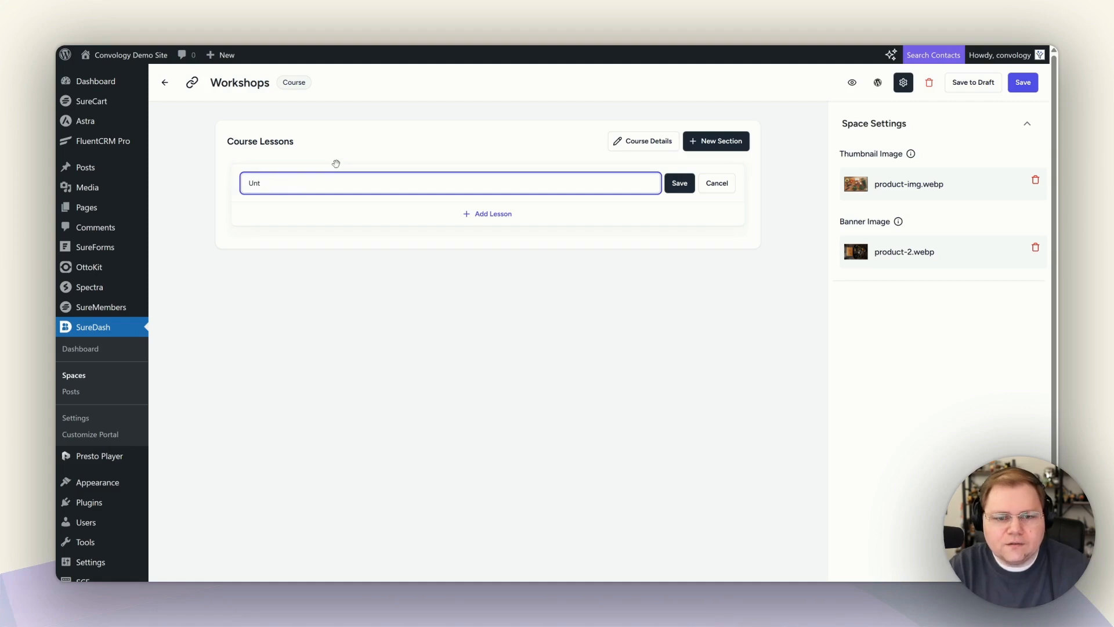
pyautogui.write('Module 1: Getting Started')
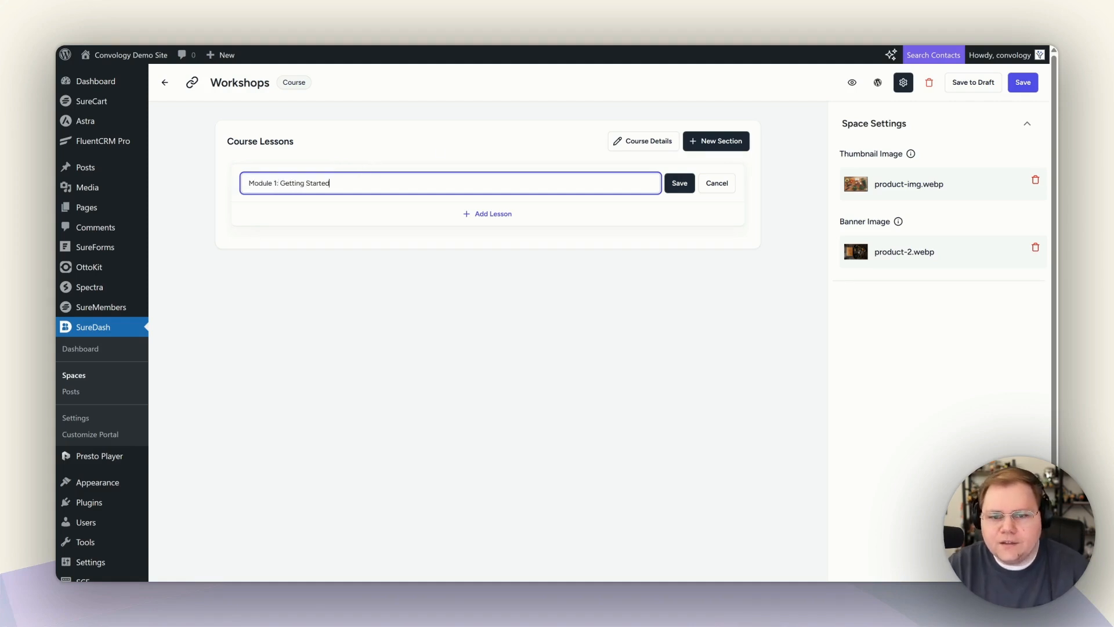
pyautogui.click(679, 183)
pyautogui.click(494, 207)
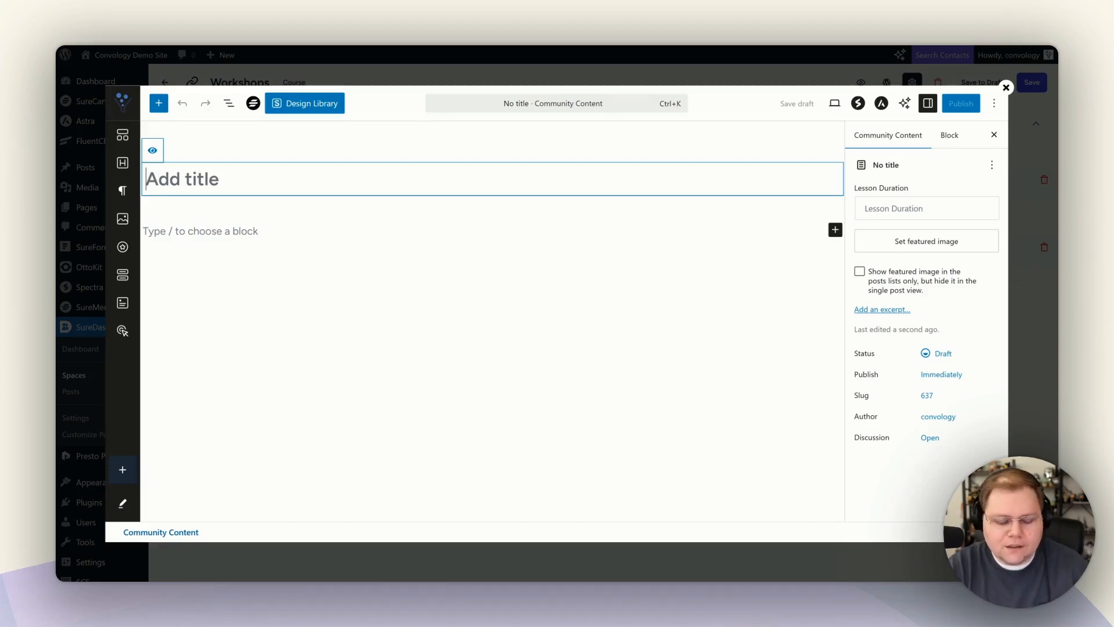
# Title the lesson 'Lesson 1' and insert the burger photo from the Media Library.
pyautogui.write('Lesson 1')
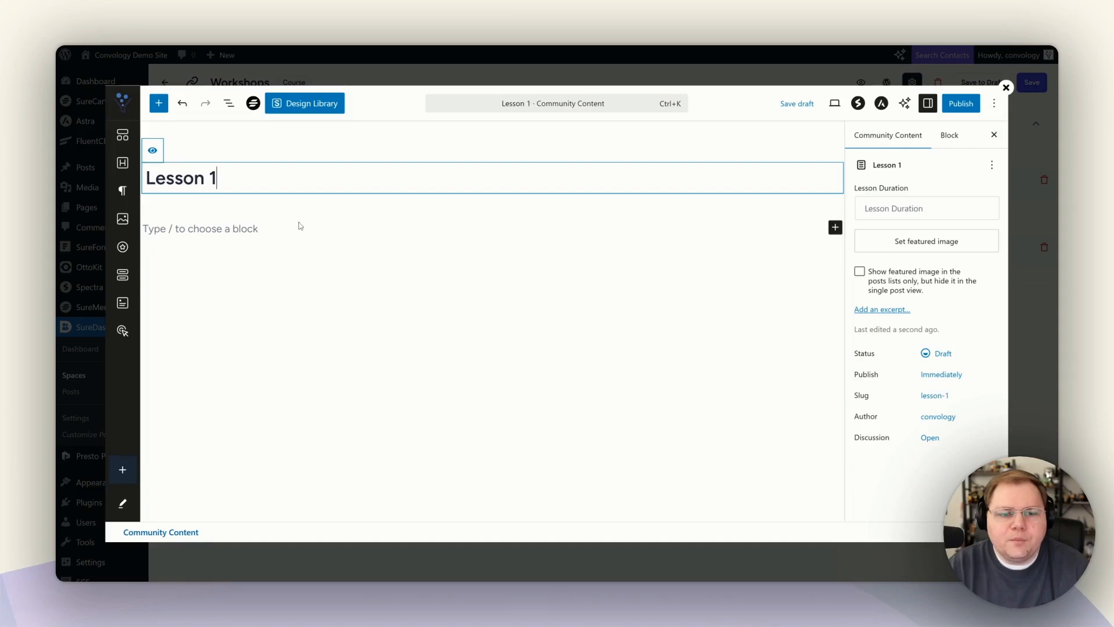
pyautogui.press('Return')
pyautogui.moveTo(122, 219); pyautogui.dragTo(149, 225)
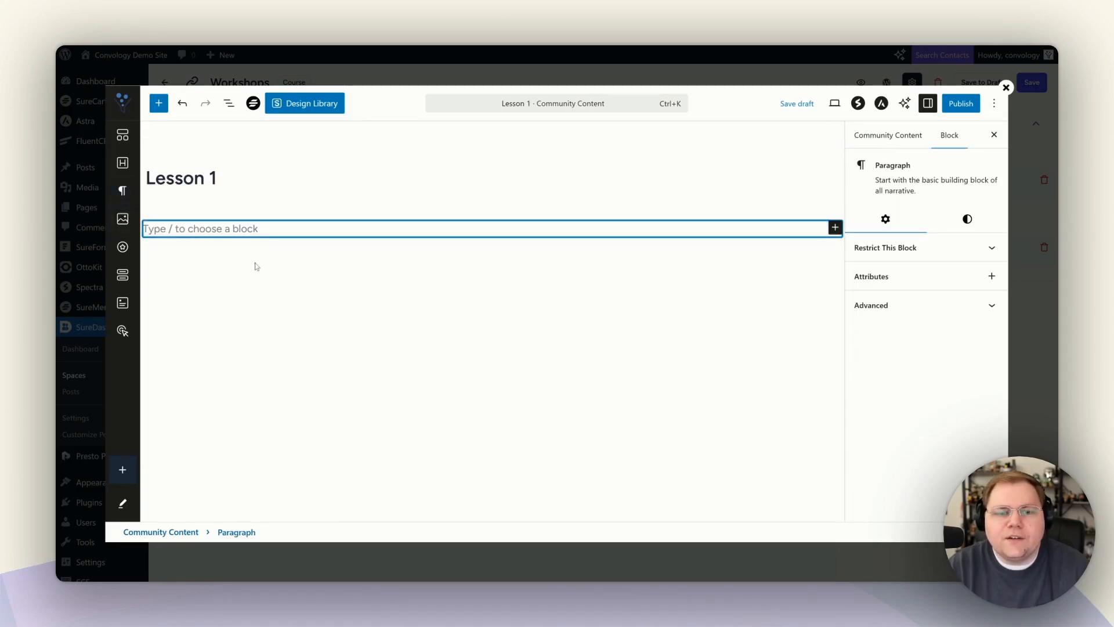
pyautogui.click(122, 218)
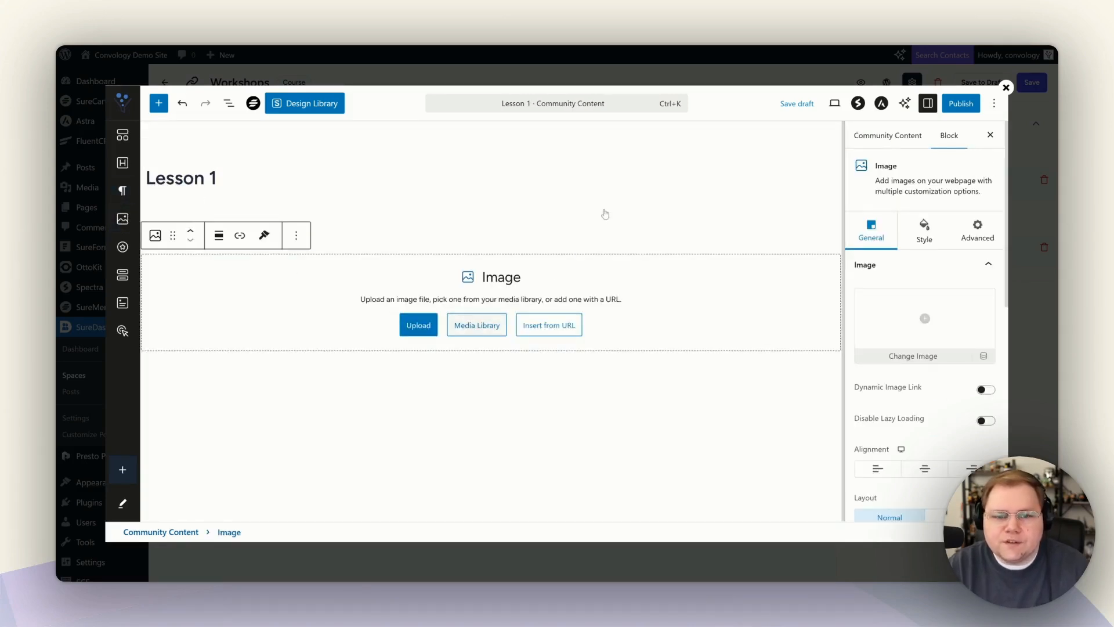
pyautogui.click(477, 325)
pyautogui.scroll(-3, 592, 354)
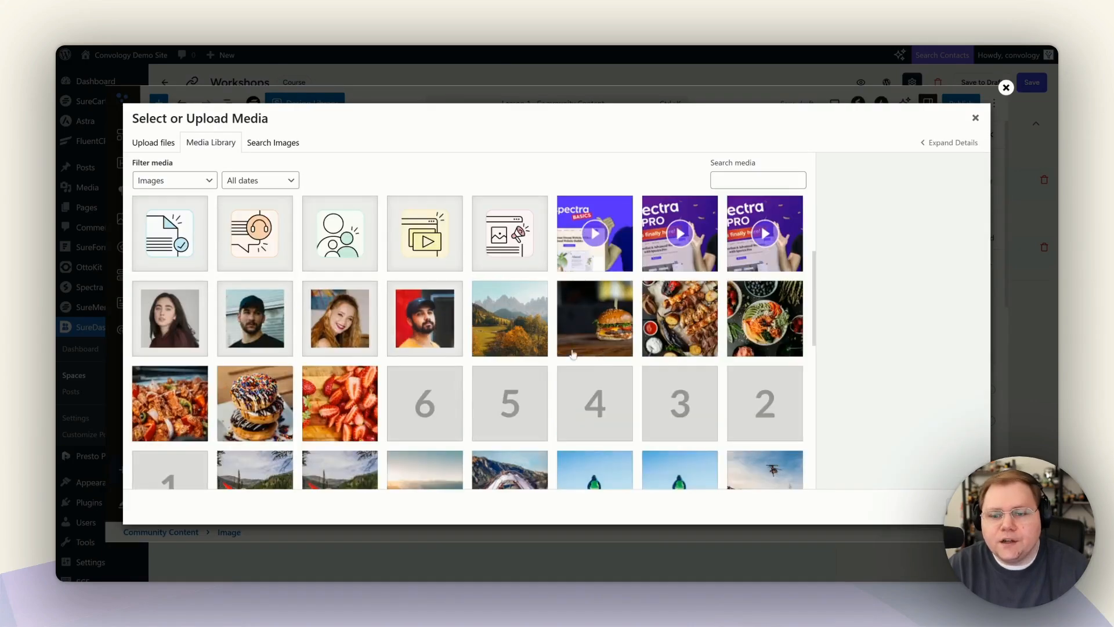
pyautogui.click(528, 336)
pyautogui.click(620, 351)
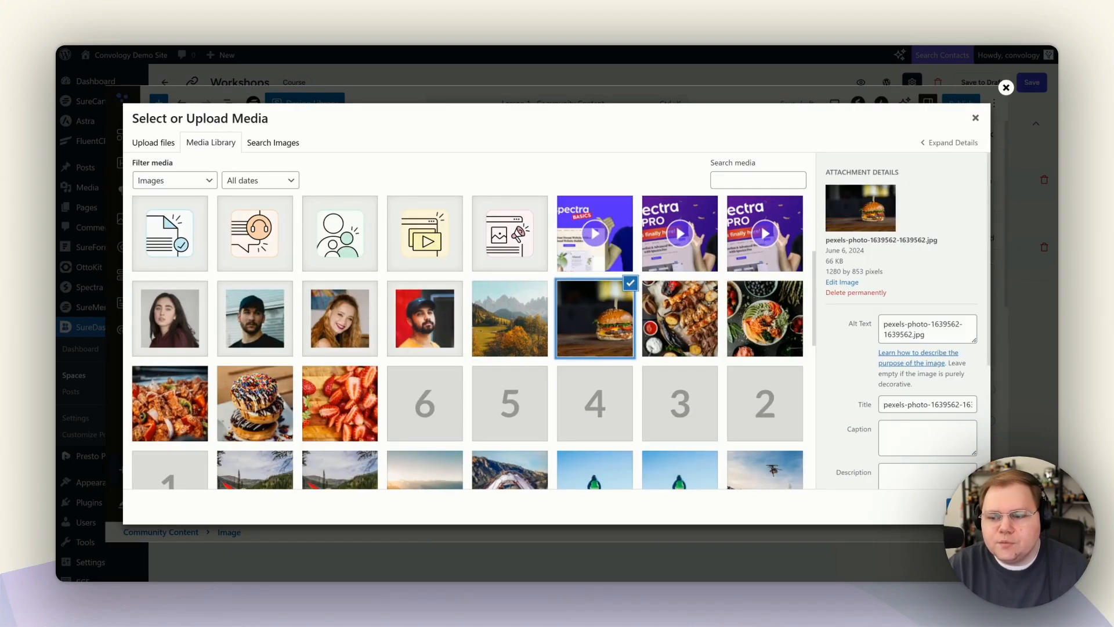
pyautogui.click(963, 506)
# Add a Lesson Heading 1 heading below the photo, then delete the burger image.
pyautogui.scroll(-5, 436, 273)
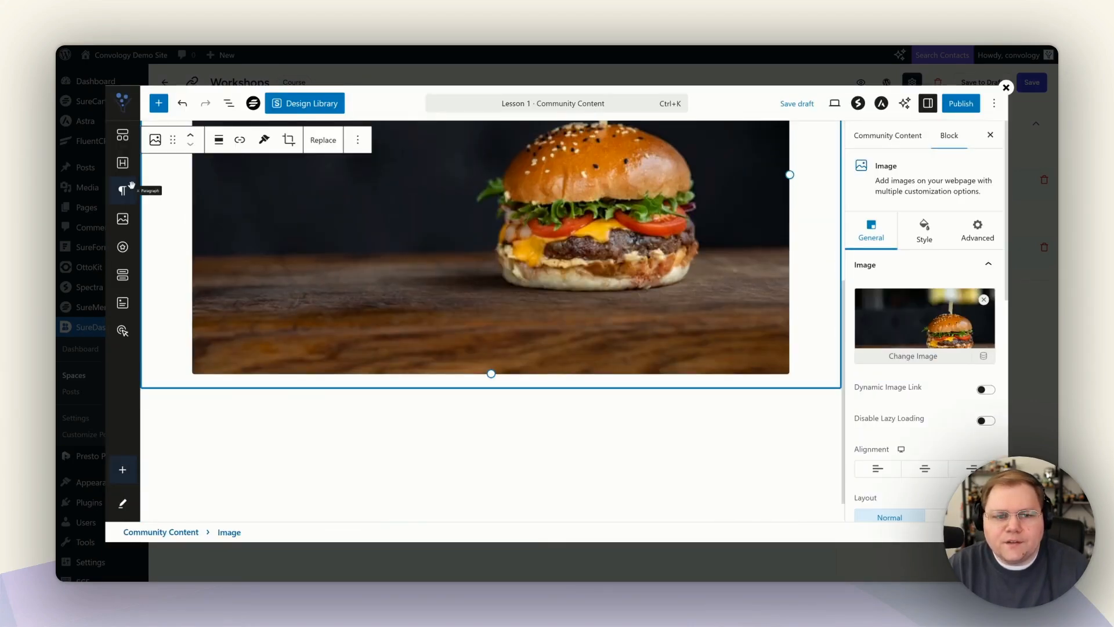
pyautogui.moveTo(123, 163); pyautogui.dragTo(266, 405)
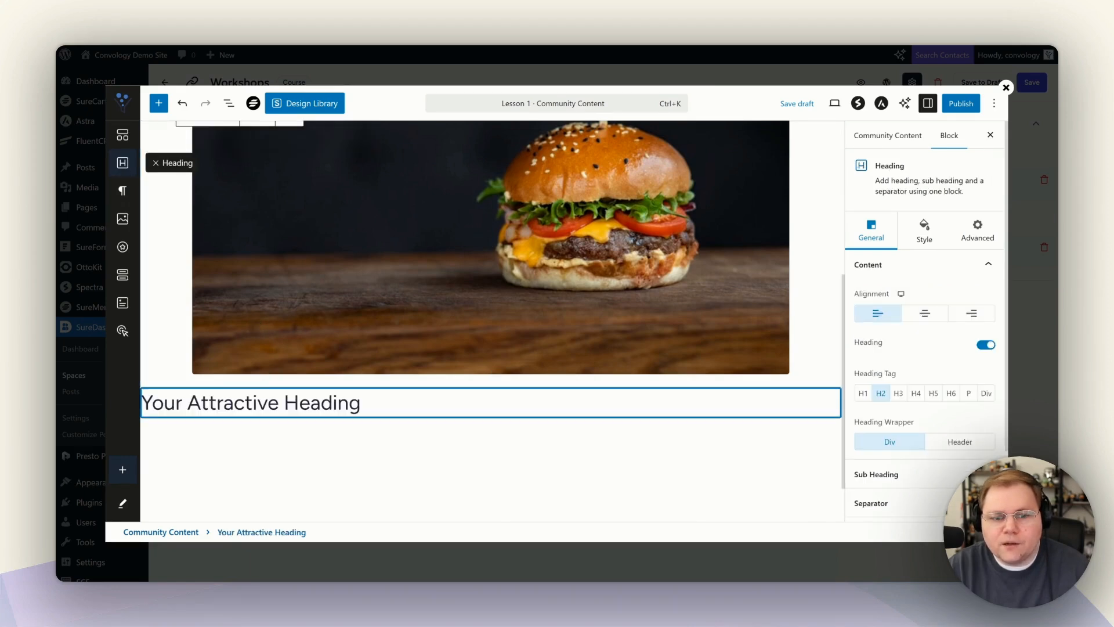
pyautogui.scroll(-1, 266, 405)
pyautogui.moveTo(372, 330); pyautogui.dragTo(151, 330)
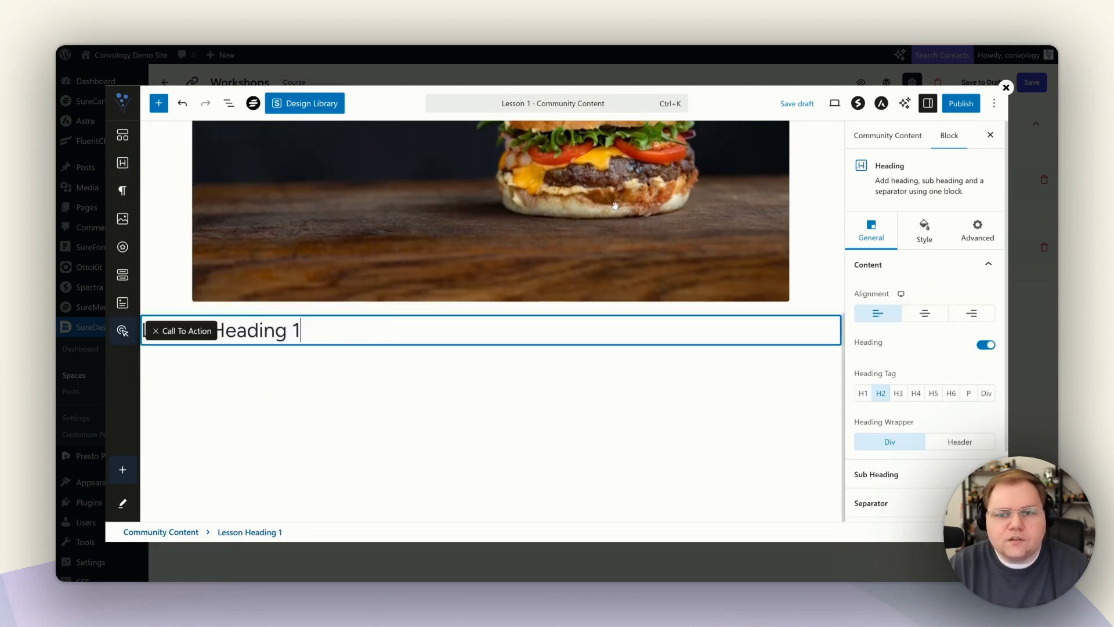
pyautogui.scroll(3, 440, 267)
pyautogui.click(441, 267)
pyautogui.scroll(3, 452, 282)
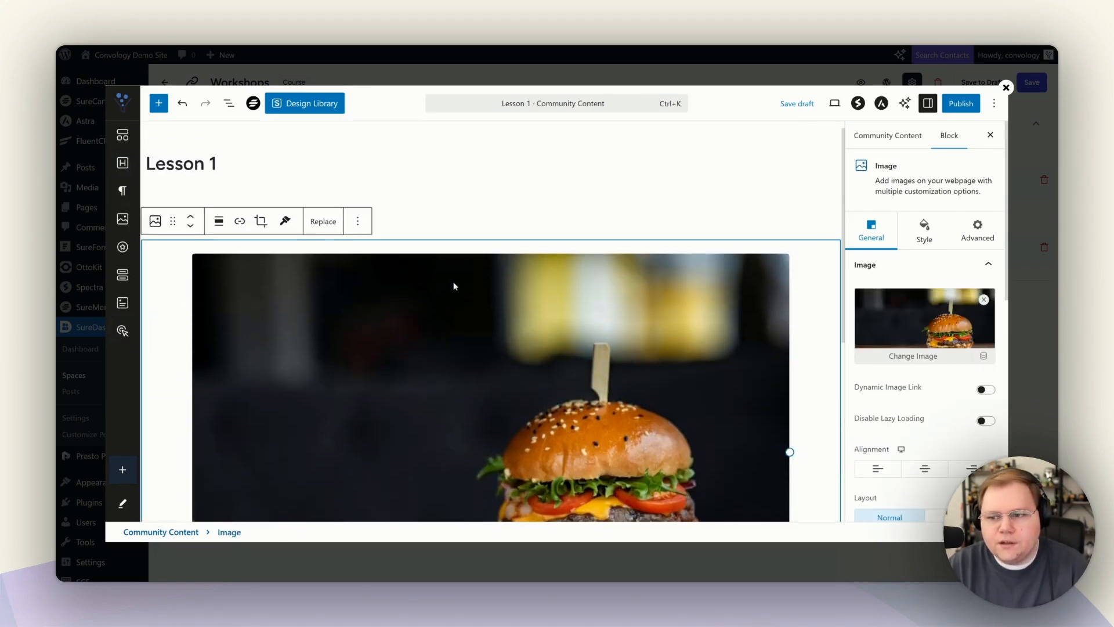
pyautogui.press('BackSpace')
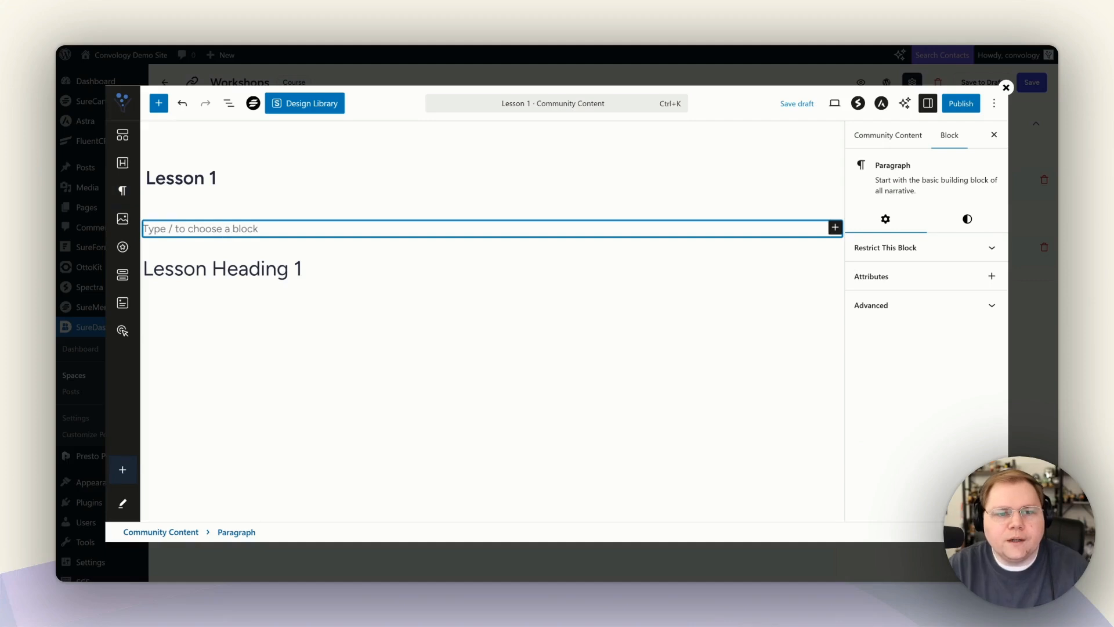
# Insert a Presto Player block and choose a Vimeo video for it.
pyautogui.click(158, 103)
pyautogui.write('presto')
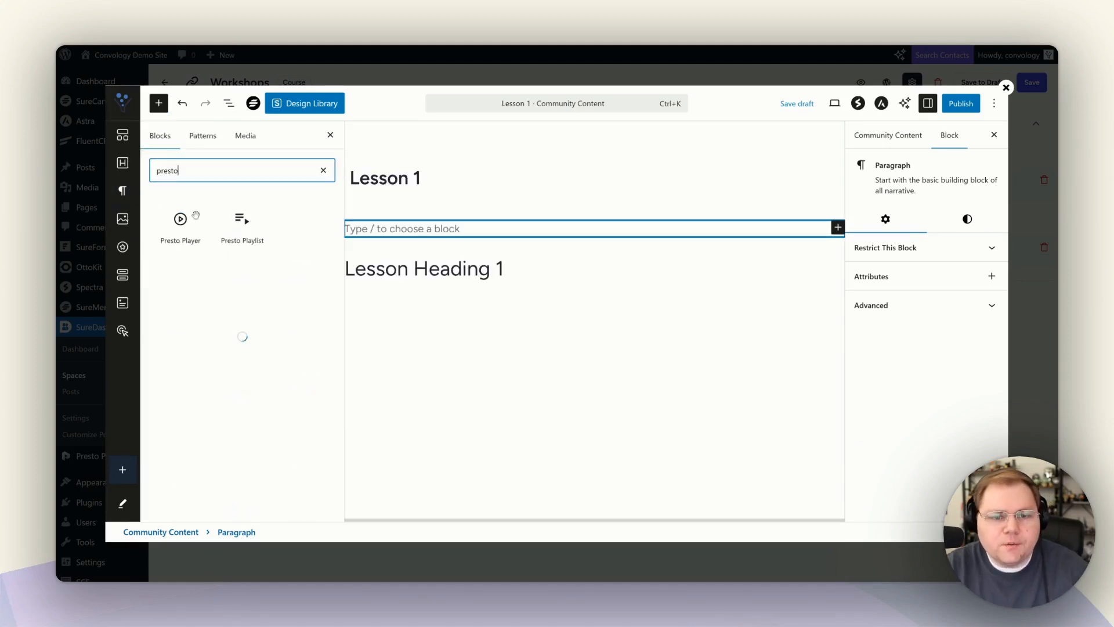
pyautogui.click(180, 228)
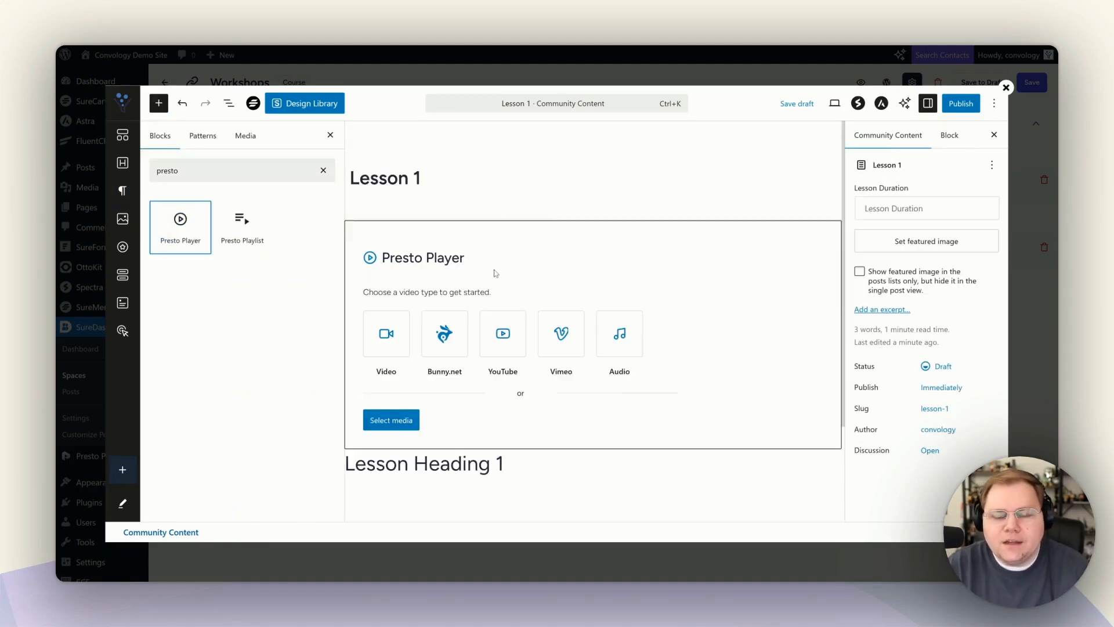
pyautogui.click(445, 338)
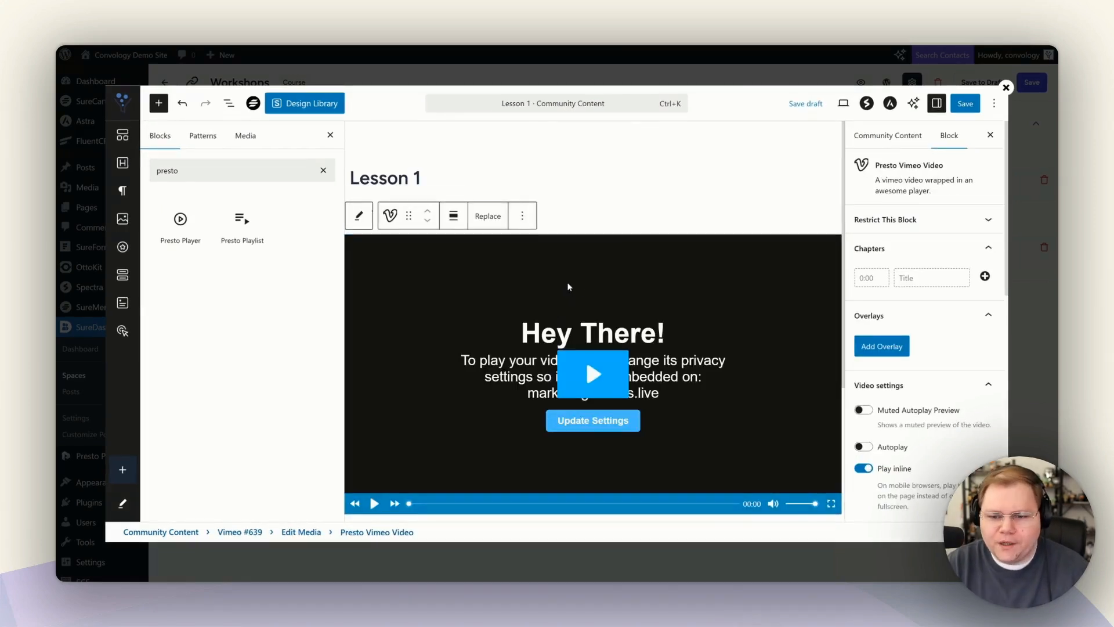
pyautogui.scroll(-1, 583, 299)
pyautogui.scroll(-2, 582, 299)
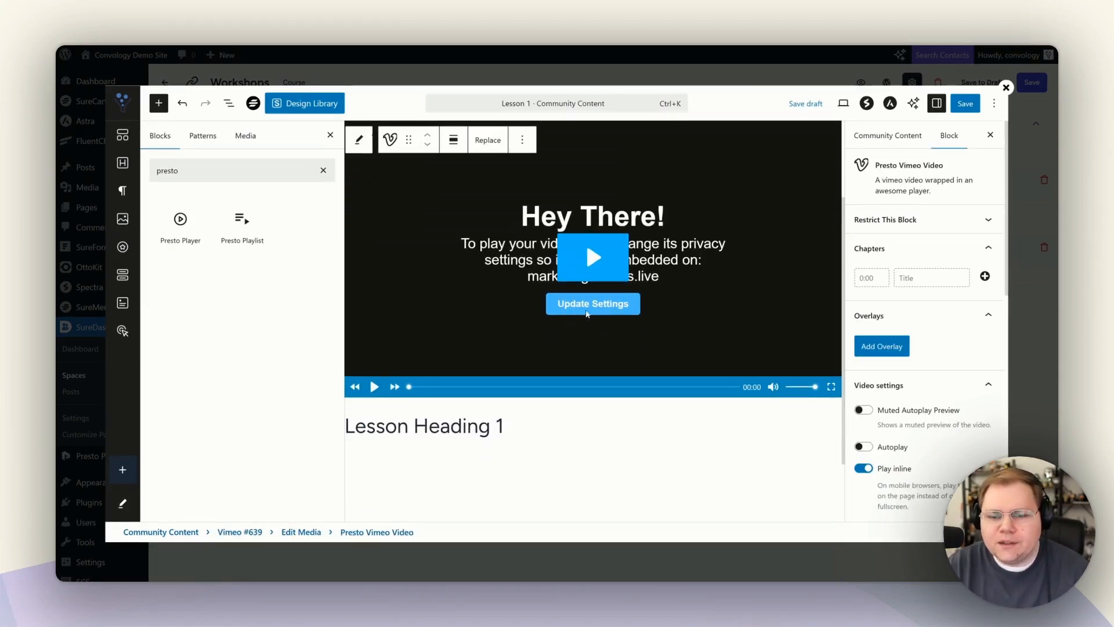
pyautogui.scroll(-2, 435, 434)
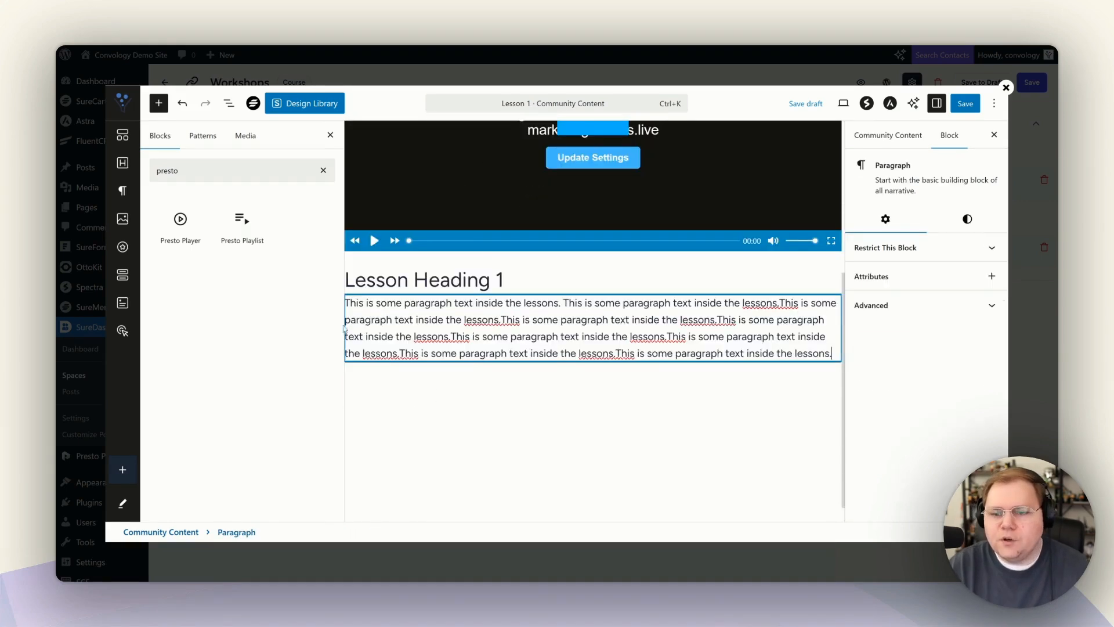
pyautogui.scroll(4, 782, 217)
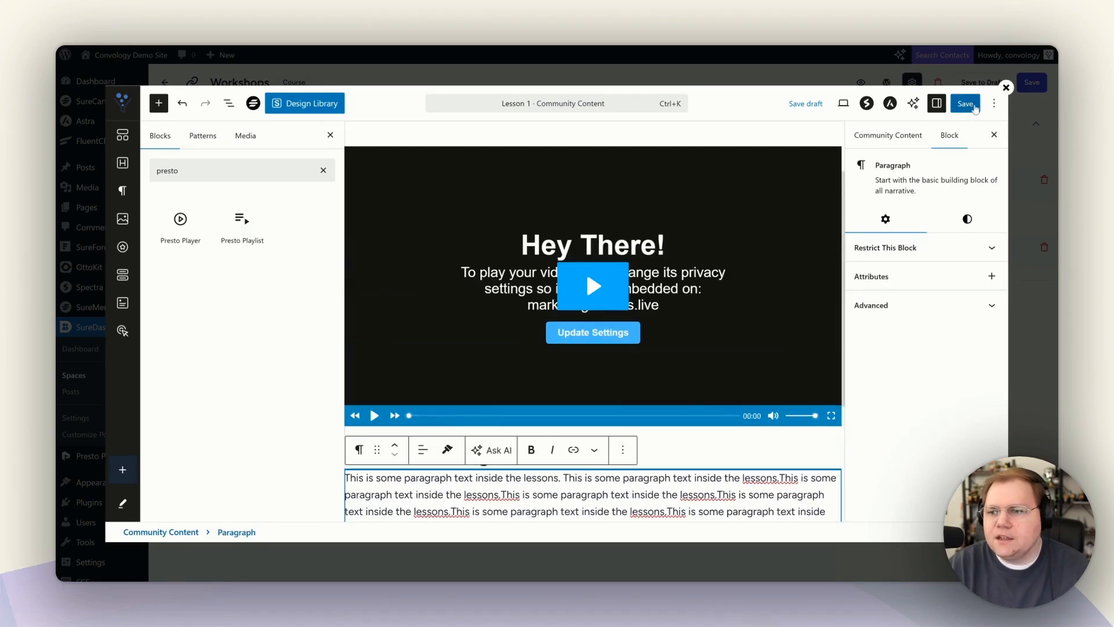
# Save and publish Lesson 1, then close the lesson editor.
pyautogui.click(970, 105)
pyautogui.click(979, 108)
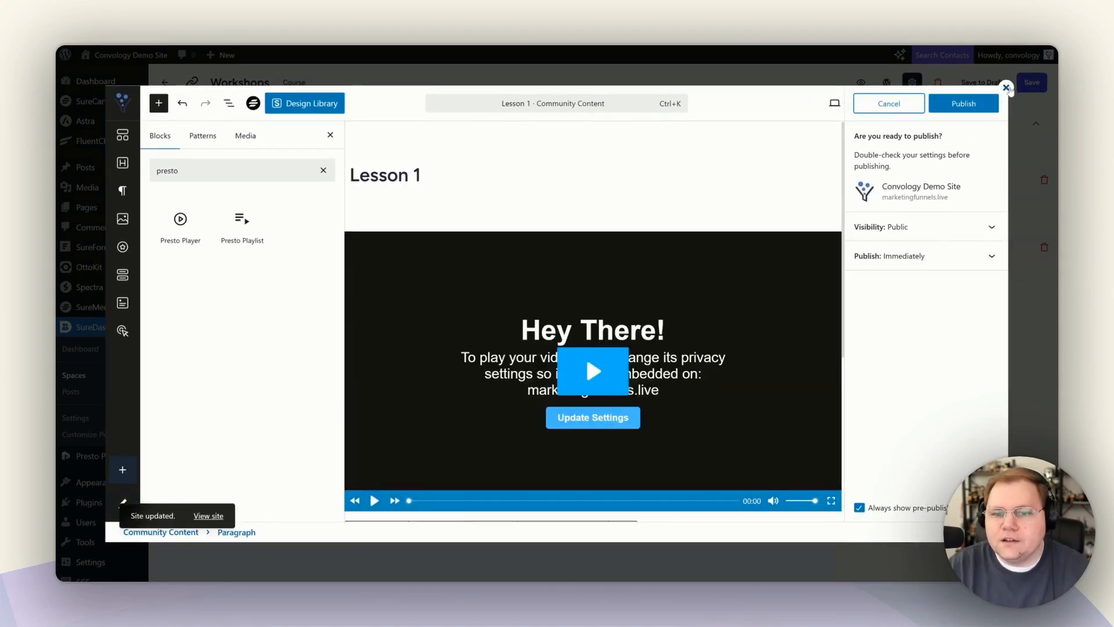
pyautogui.click(1007, 88)
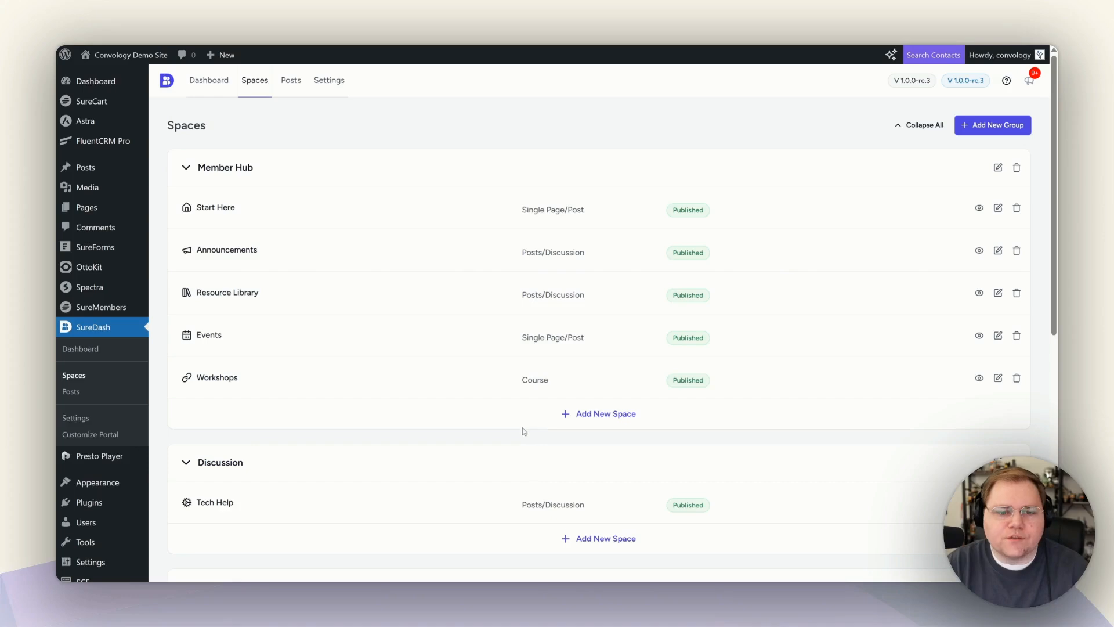
pyautogui.click(603, 541)
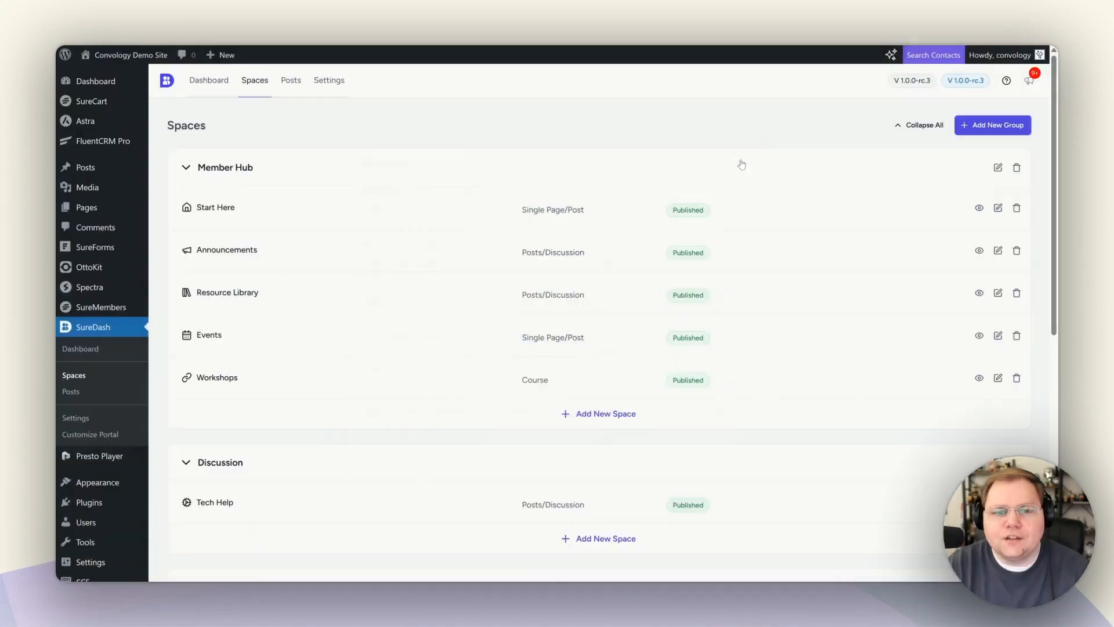
pyautogui.click(742, 163)
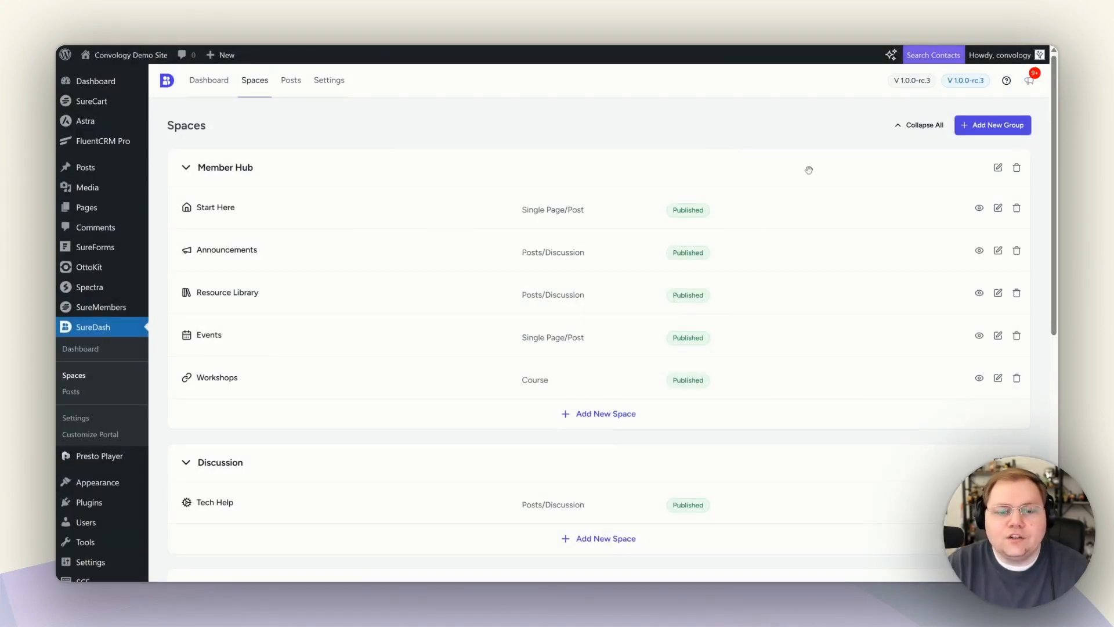
pyautogui.scroll(-8, 791, 207)
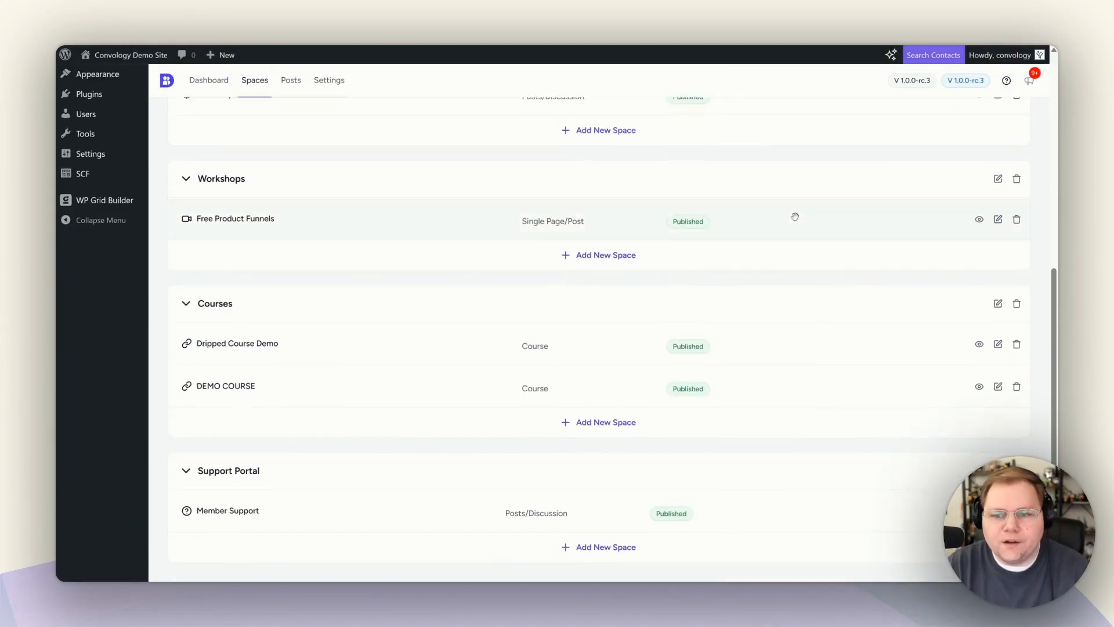
pyautogui.scroll(1, 609, 252)
pyautogui.scroll(-1, 623, 308)
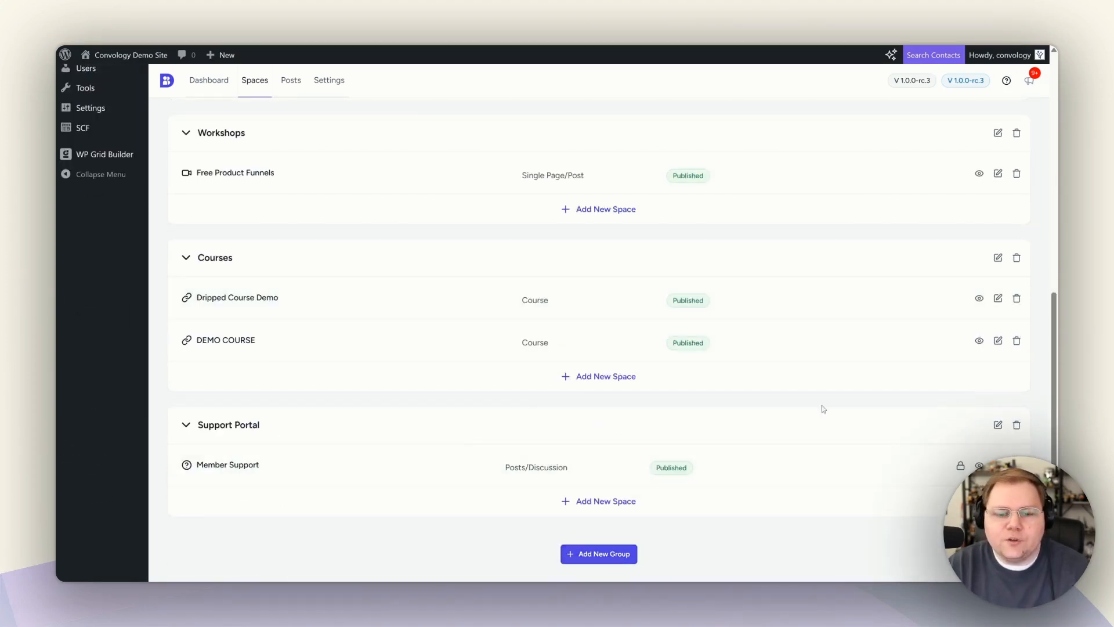
pyautogui.moveTo(289, 413)
pyautogui.mouseDown()
pyautogui.moveTo(270, 398)
pyautogui.moveTo(267, 299)
pyautogui.moveTo(277, 438)
pyautogui.moveTo(293, 416)
pyautogui.mouseUp()
pyautogui.scroll(8, 342, 357)
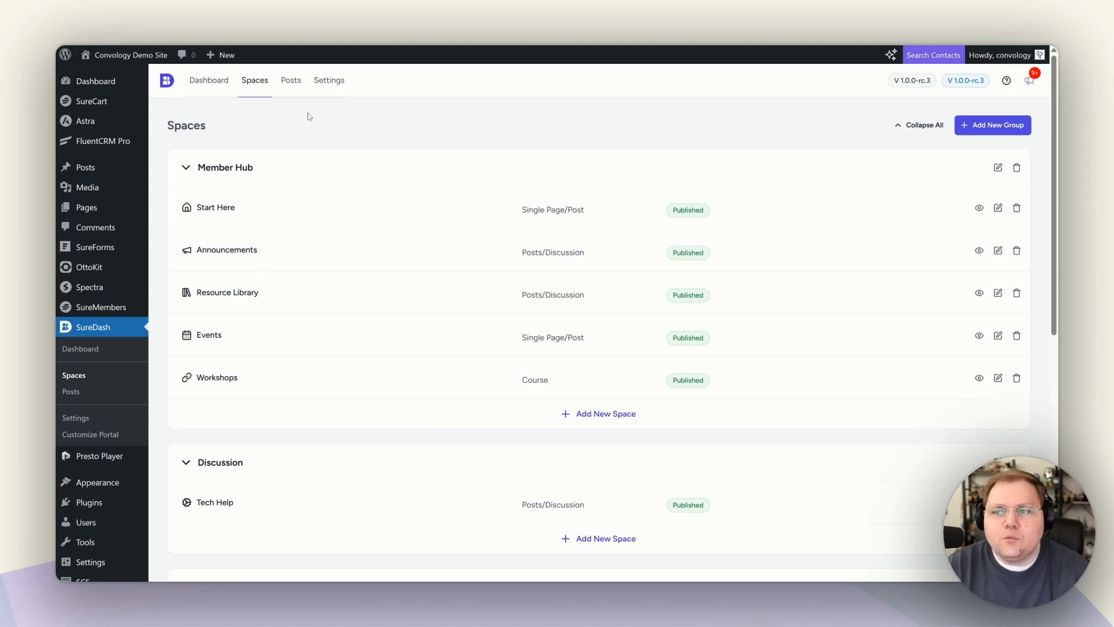
# Review the community posts list, then open the SureDash front-end portal dashboard.
pyautogui.click(291, 85)
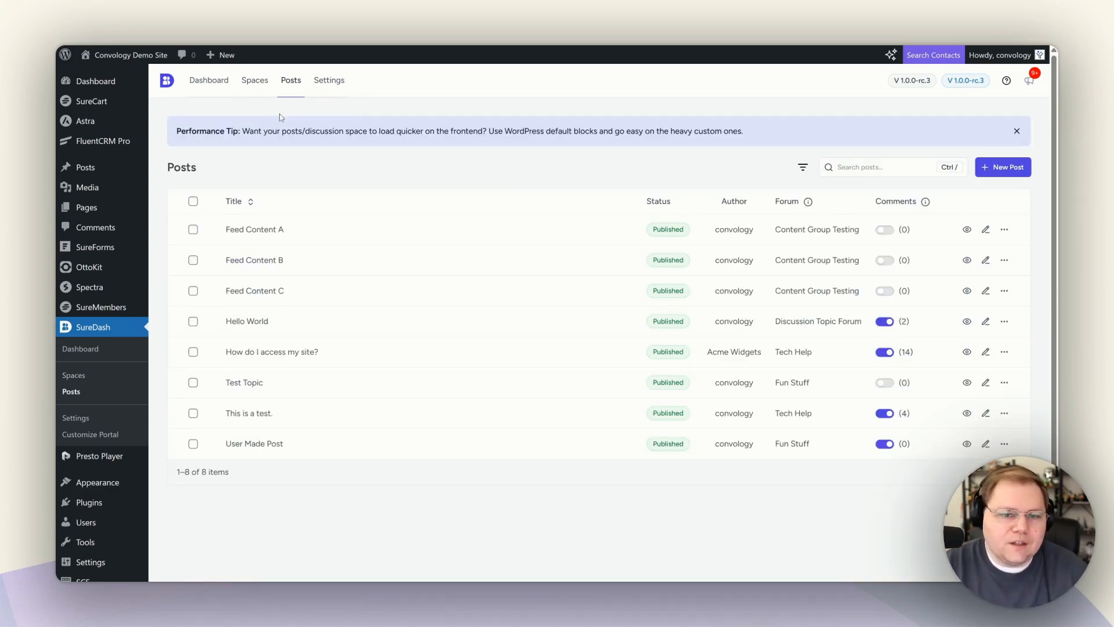
pyautogui.moveTo(178, 131); pyautogui.dragTo(311, 141)
pyautogui.click(330, 141)
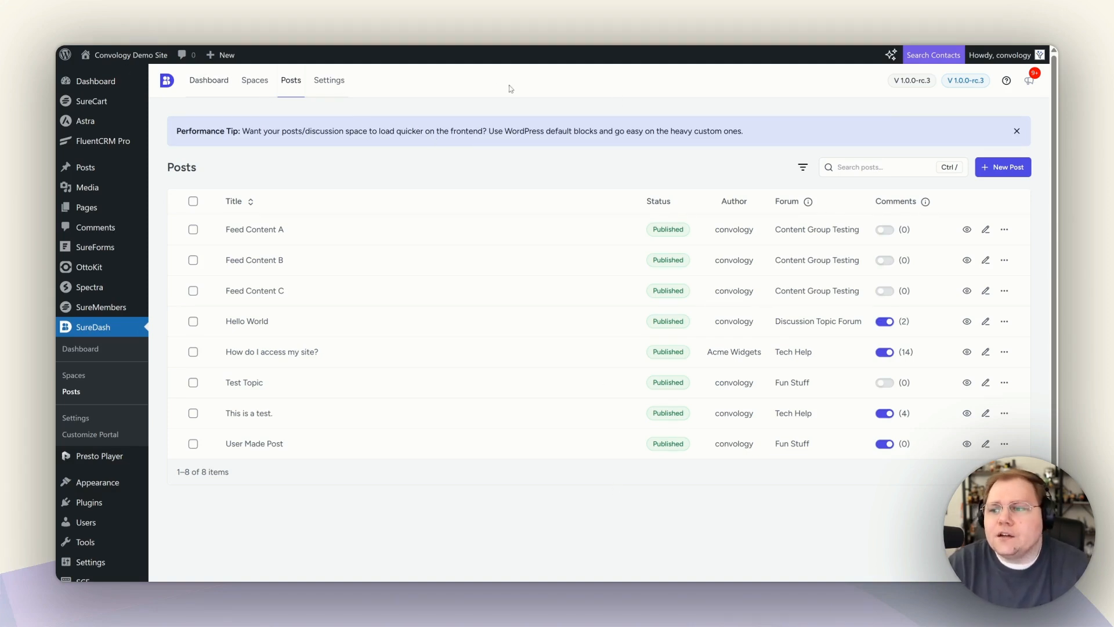
pyautogui.click(210, 83)
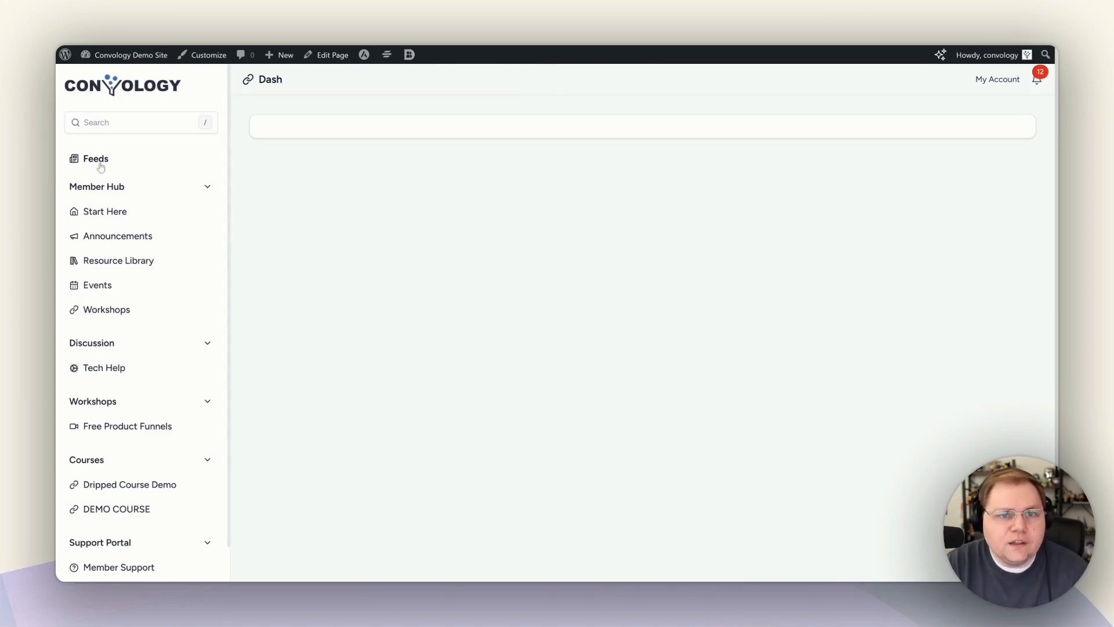
# Open the Feeds page and post the reply 'Test' under the comment on 'This is a test.'.
pyautogui.click(128, 163)
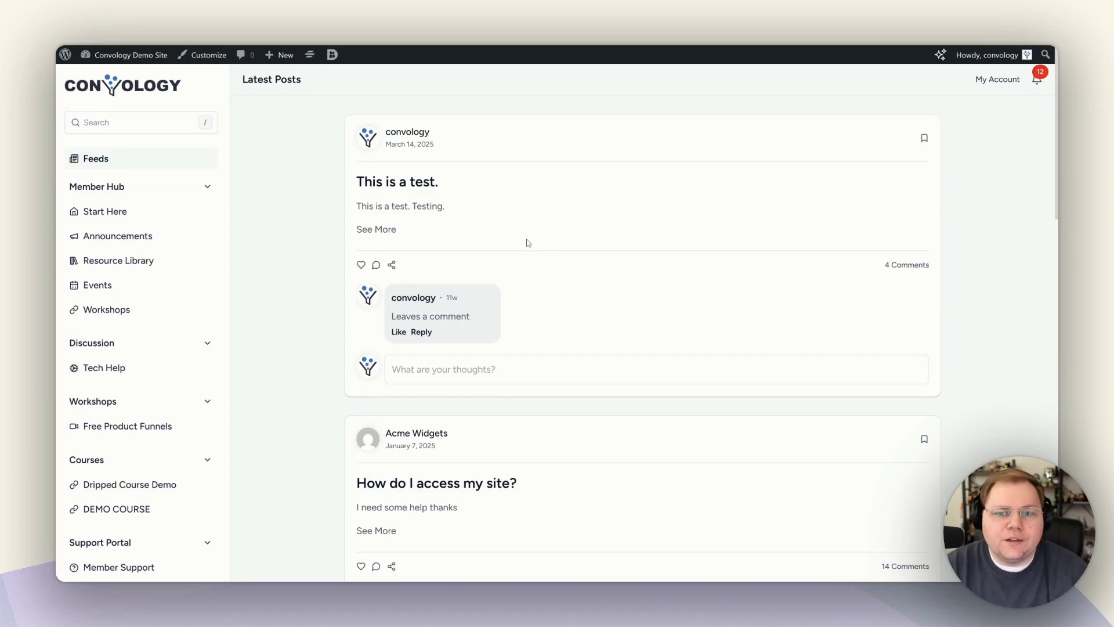
pyautogui.scroll(-3, 448, 168)
pyautogui.scroll(-2, 441, 283)
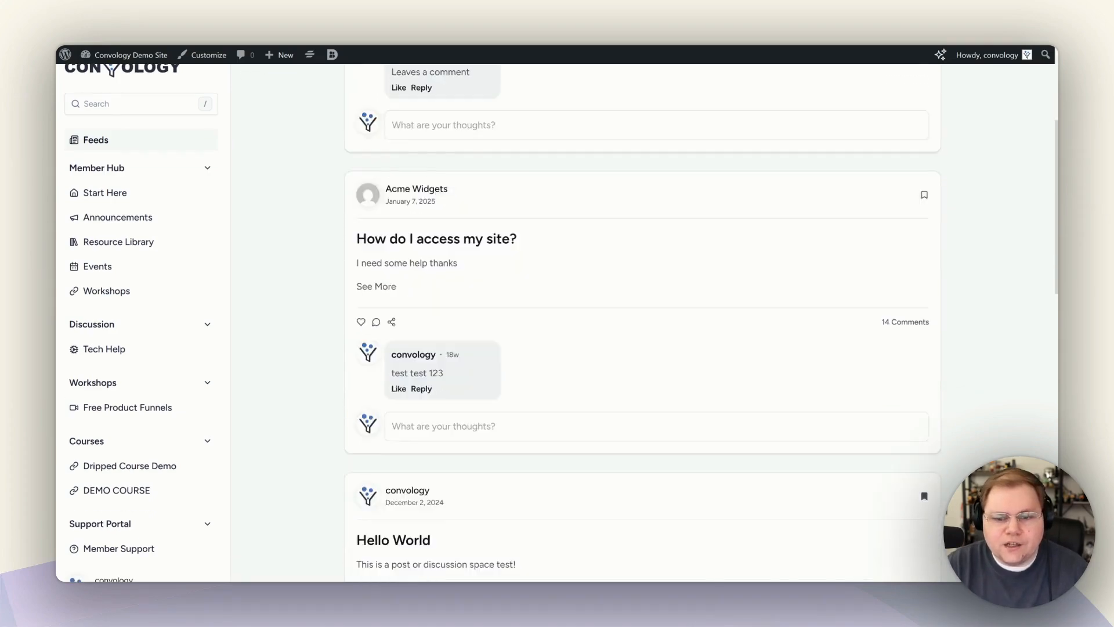
pyautogui.scroll(-2, 441, 284)
pyautogui.scroll(-5, 441, 284)
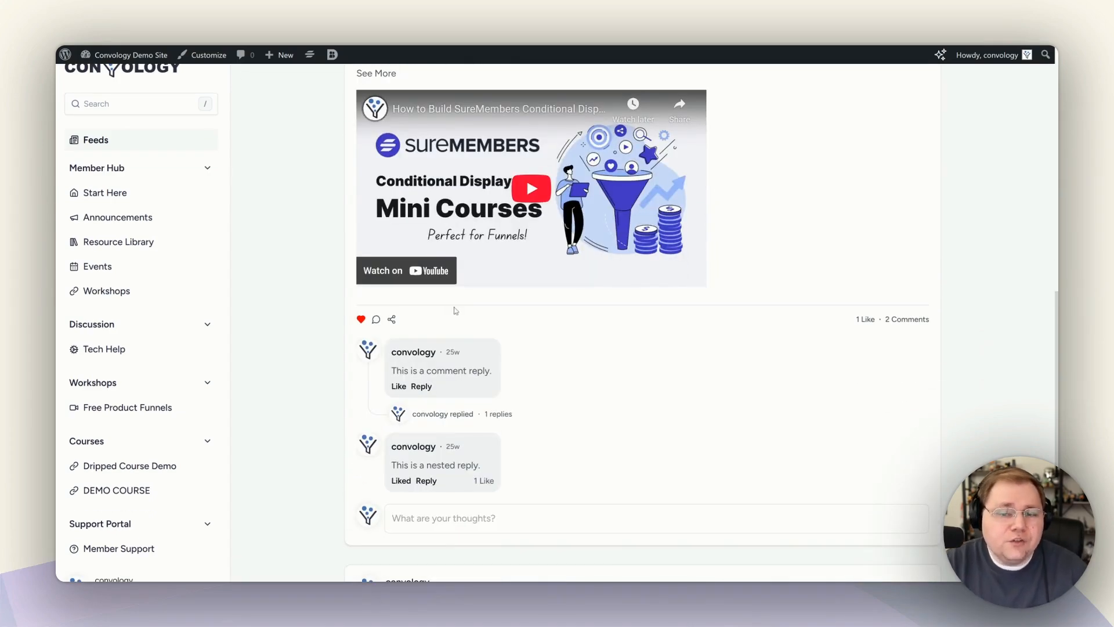
pyautogui.scroll(12, 456, 312)
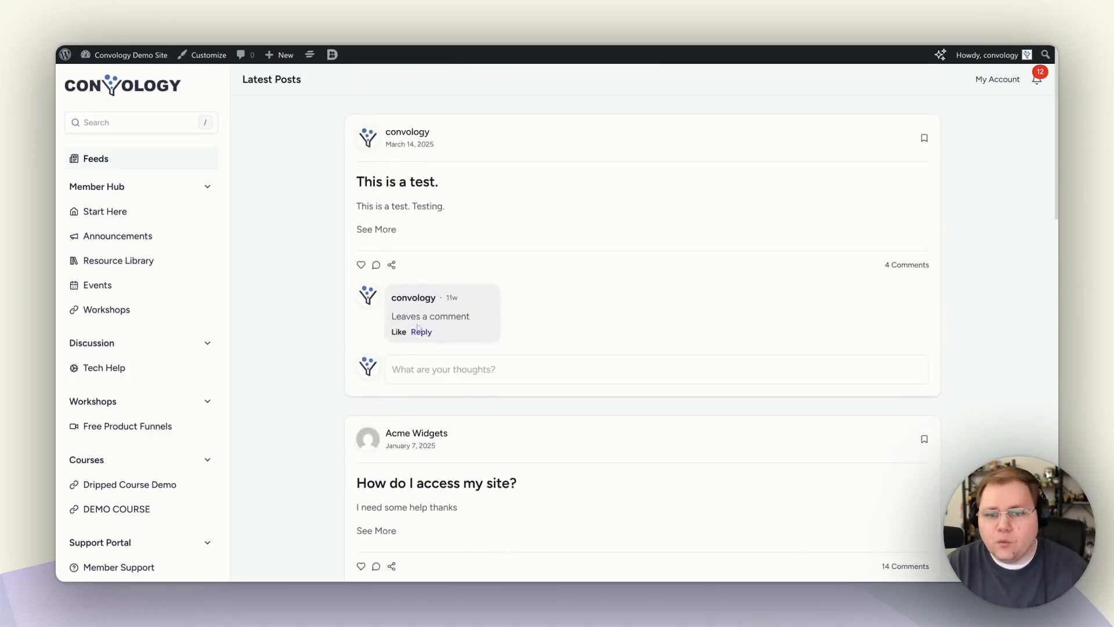
pyautogui.scroll(-2, 400, 269)
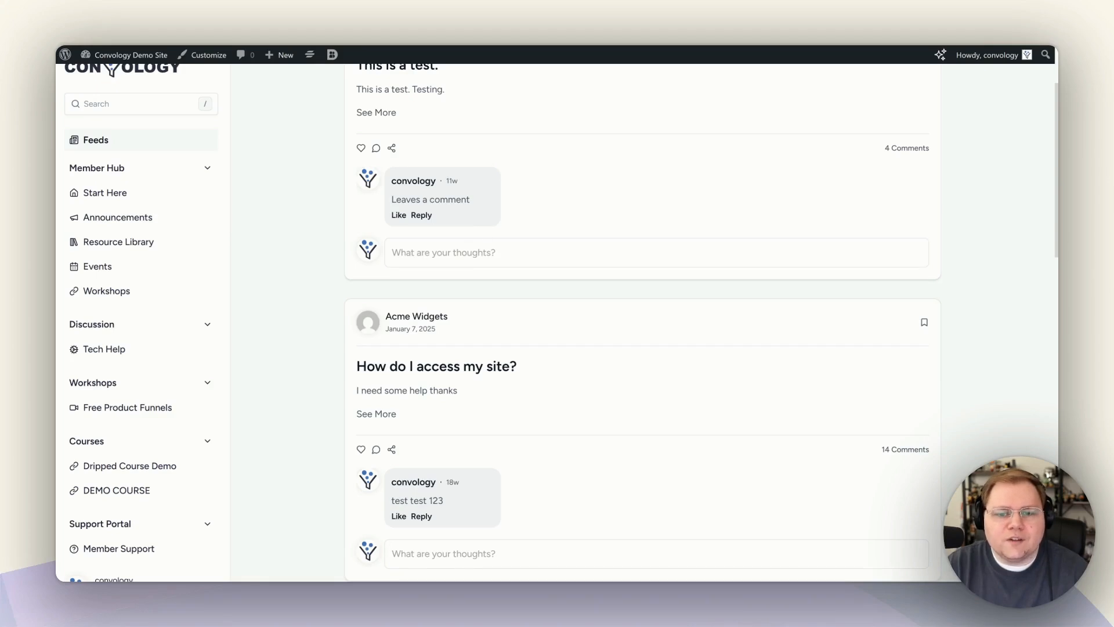
pyautogui.scroll(3, 400, 177)
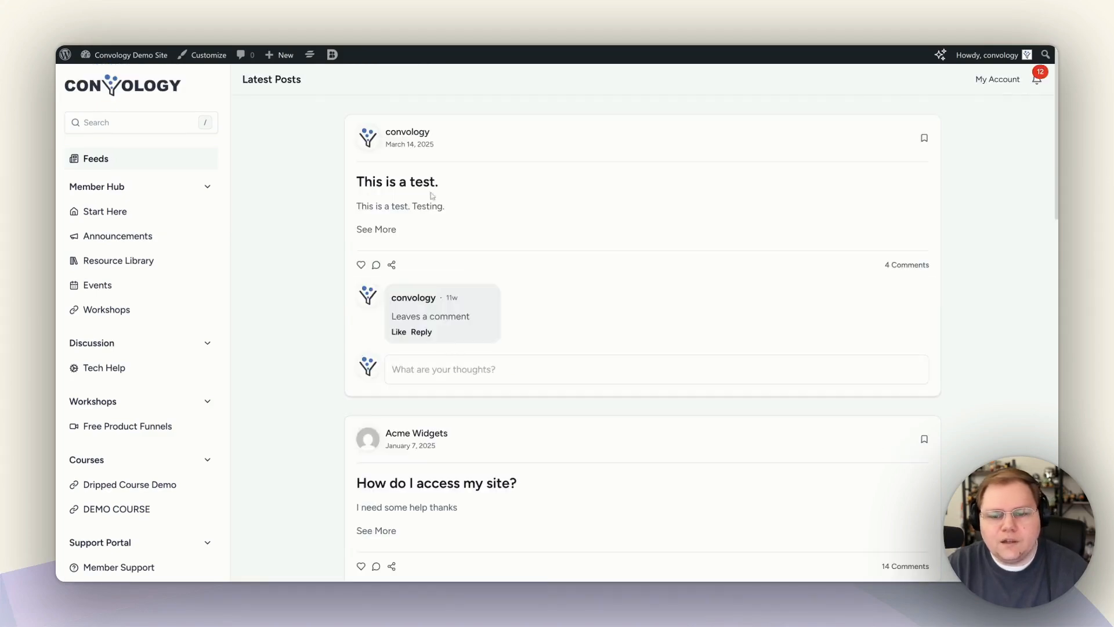
pyautogui.click(421, 331)
pyautogui.write('Test')
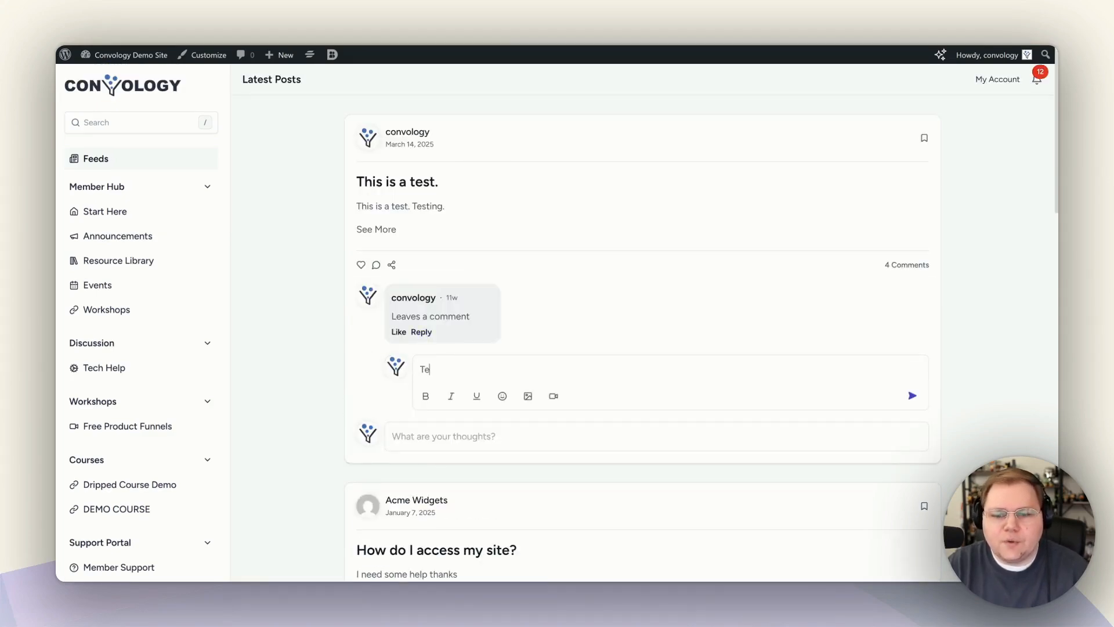
pyautogui.press('Return')
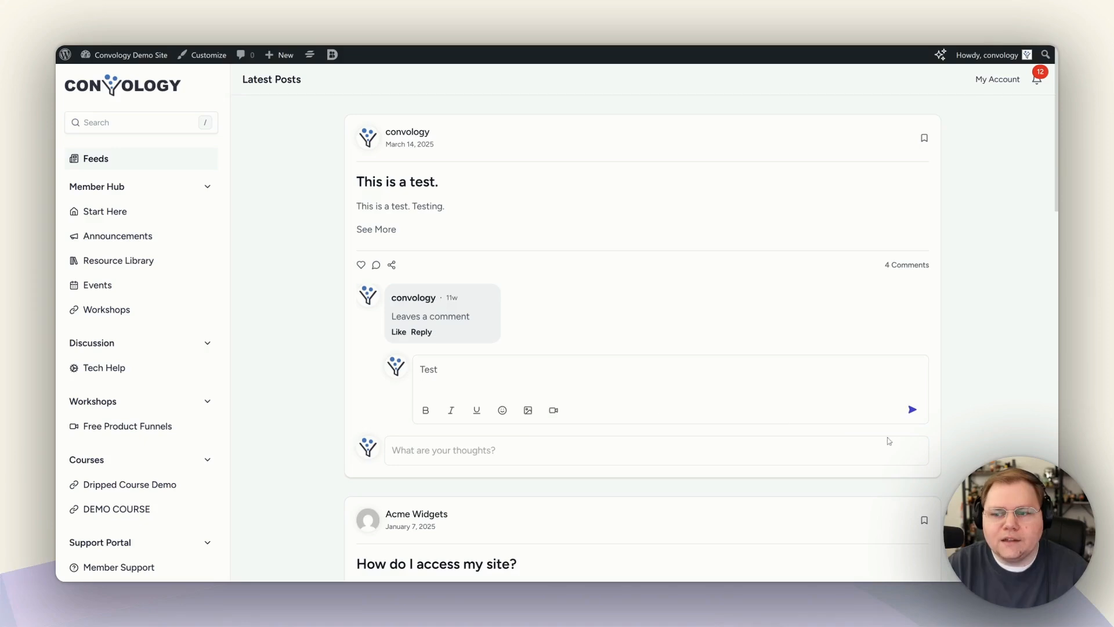
pyautogui.click(912, 409)
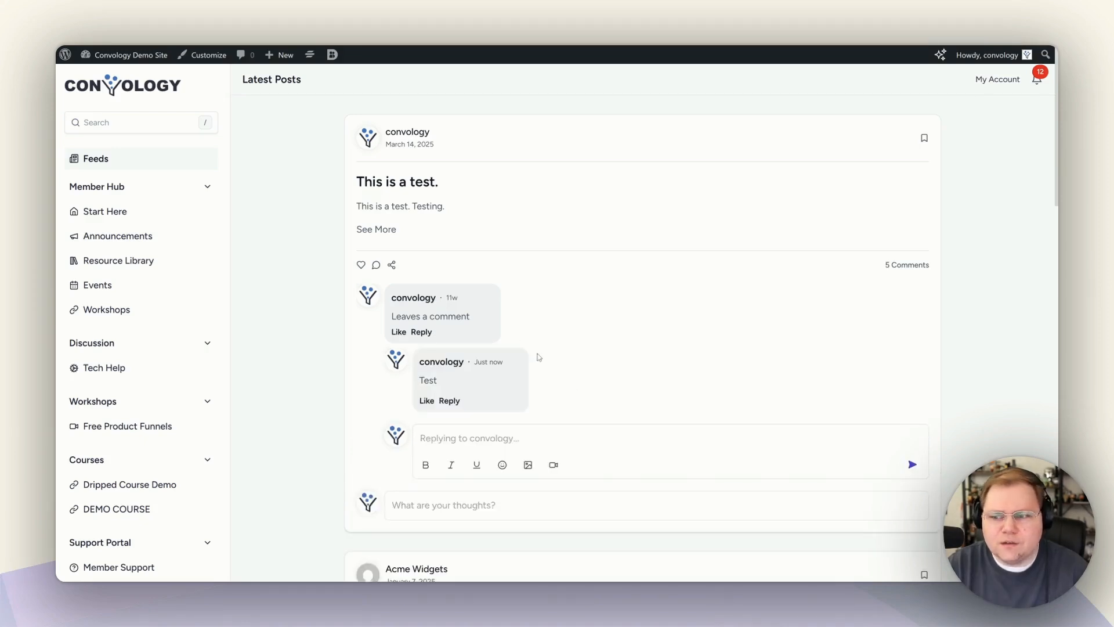
# Browse the post's comments list, expanding the replies under the comment thread.
pyautogui.click(904, 266)
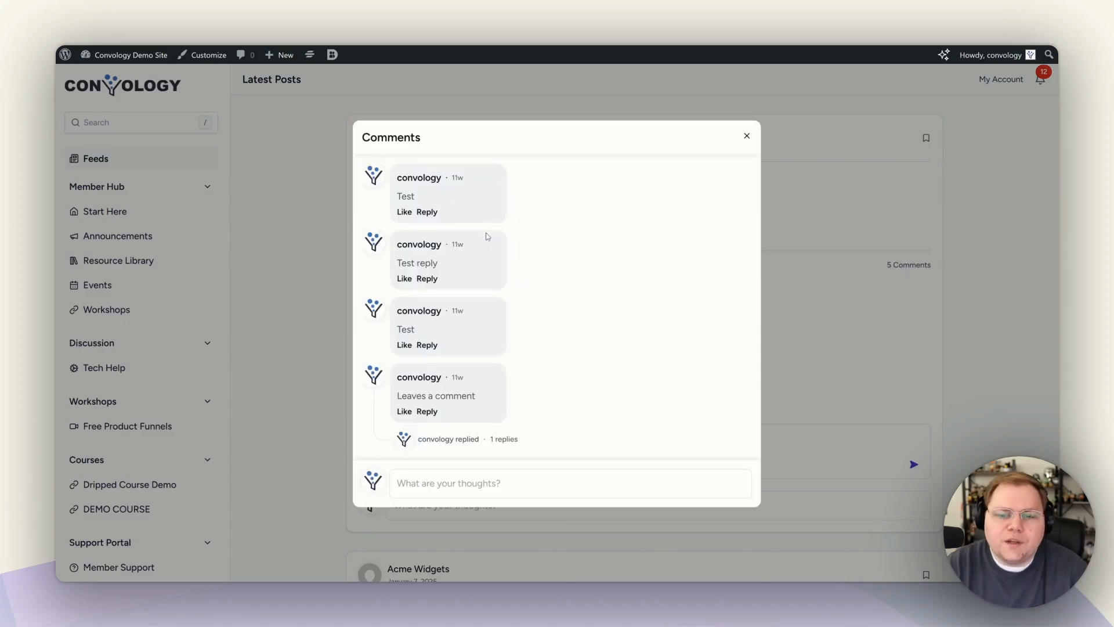
pyautogui.click(747, 137)
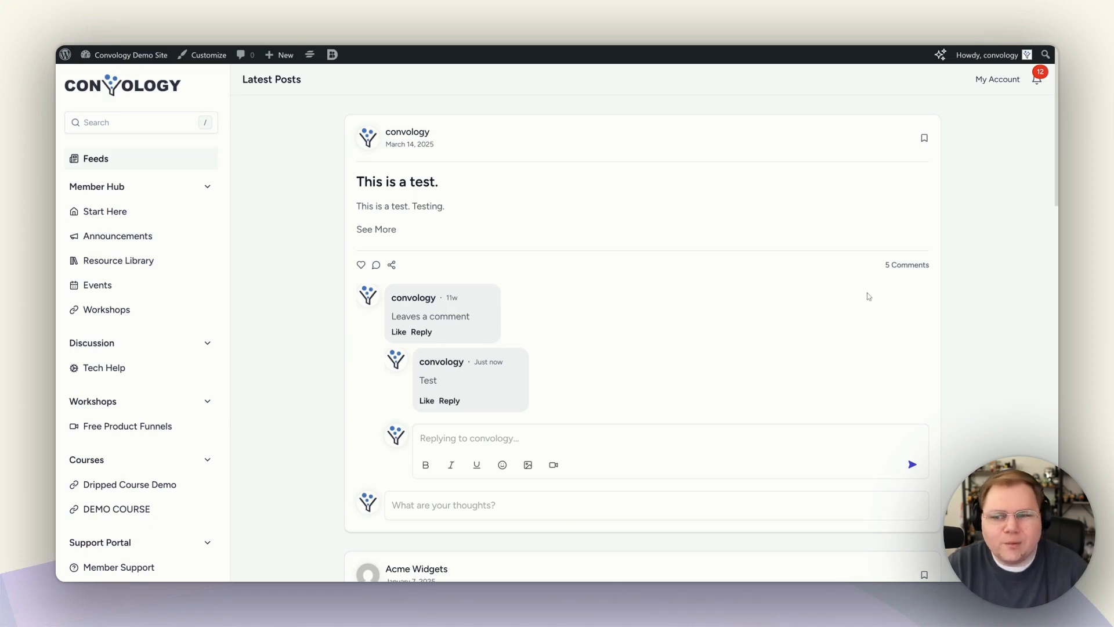
pyautogui.click(907, 264)
pyautogui.press('Escape')
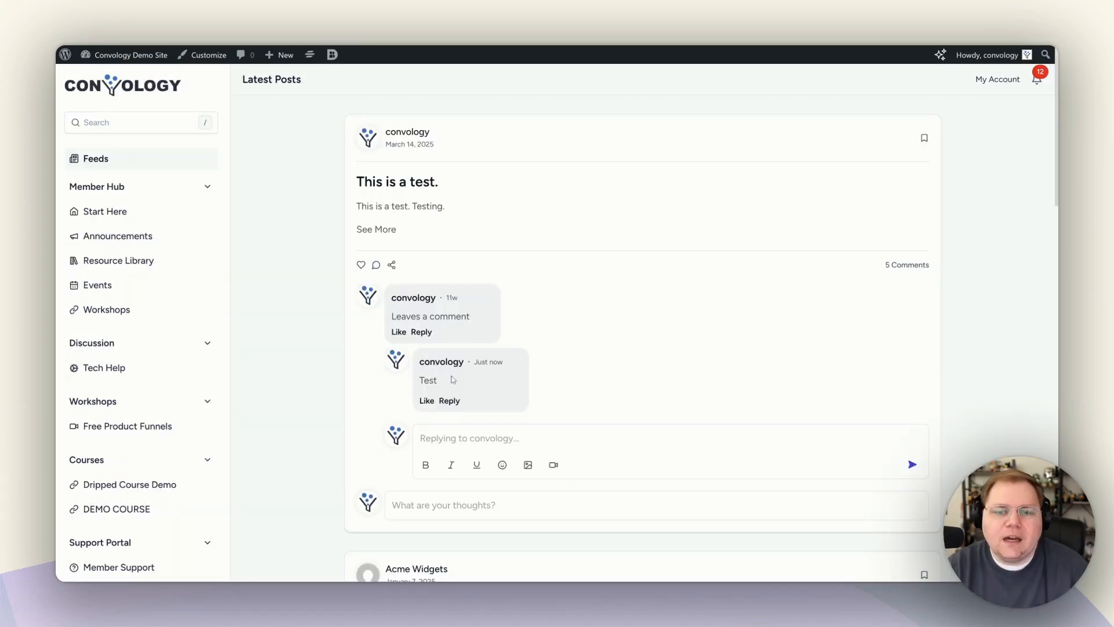
pyautogui.click(898, 268)
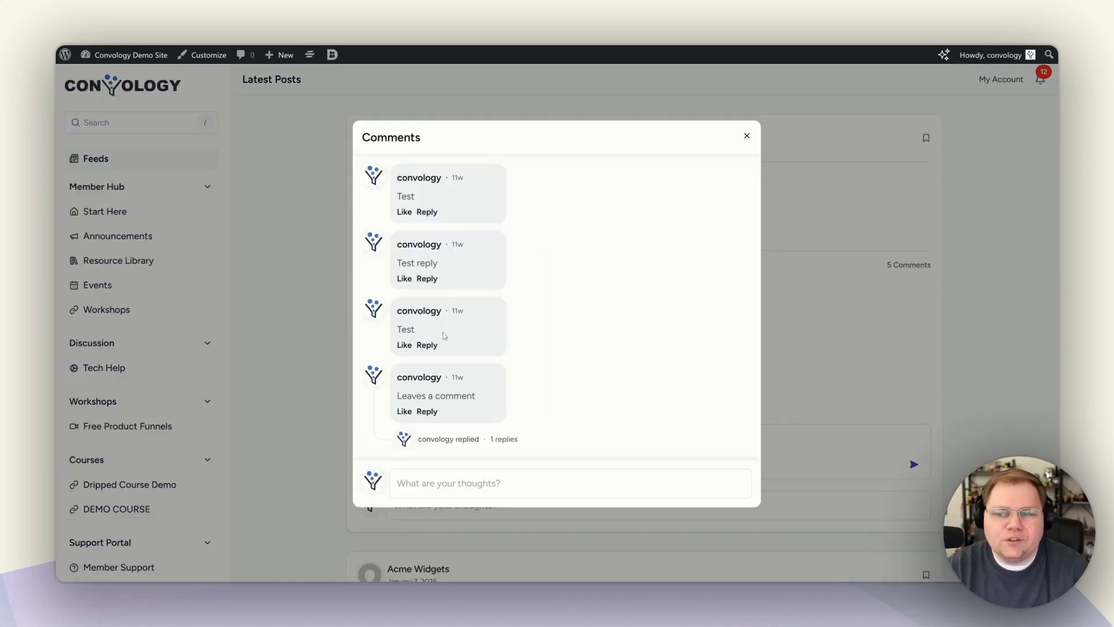
pyautogui.click(504, 439)
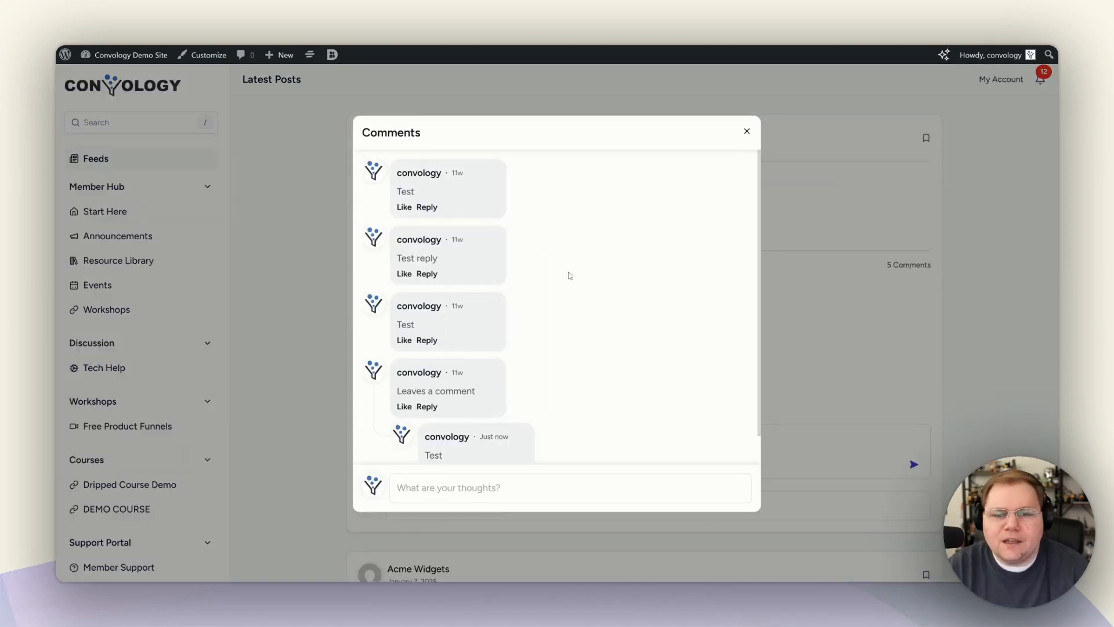
pyautogui.click(747, 135)
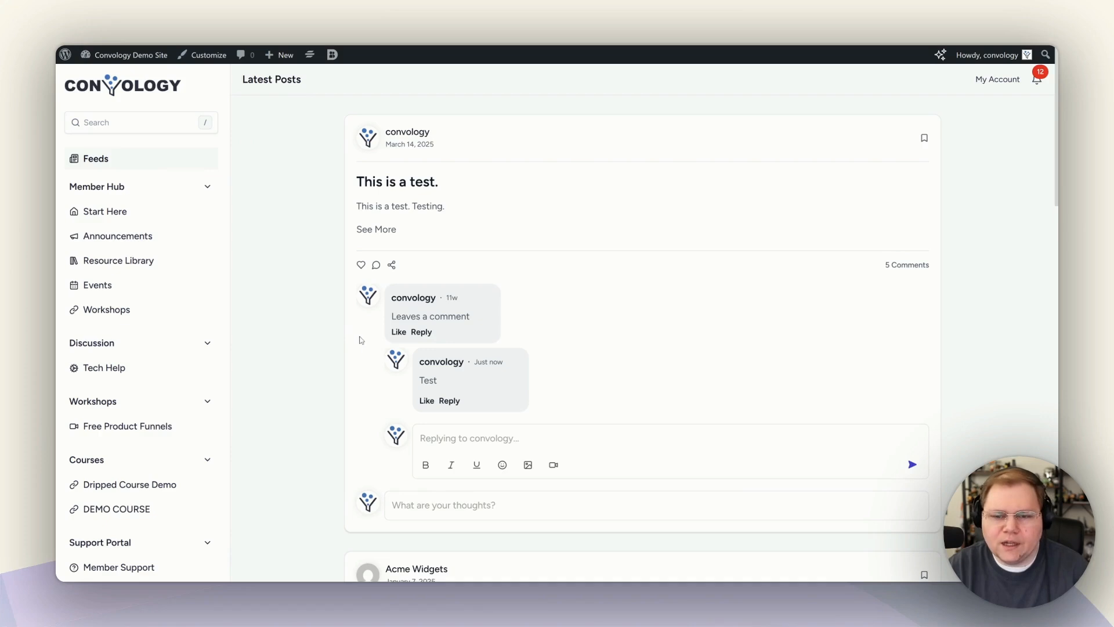
# View all 14 comments on 'How do I access my site?', then open Start Here.
pyautogui.scroll(-6, 363, 339)
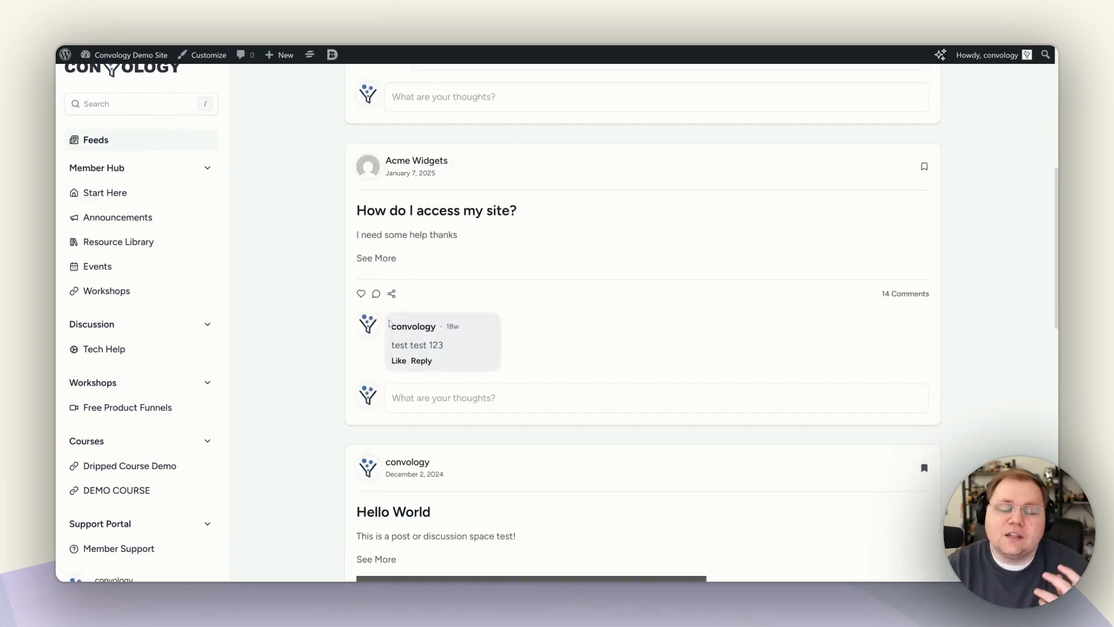
pyautogui.scroll(-2, 448, 346)
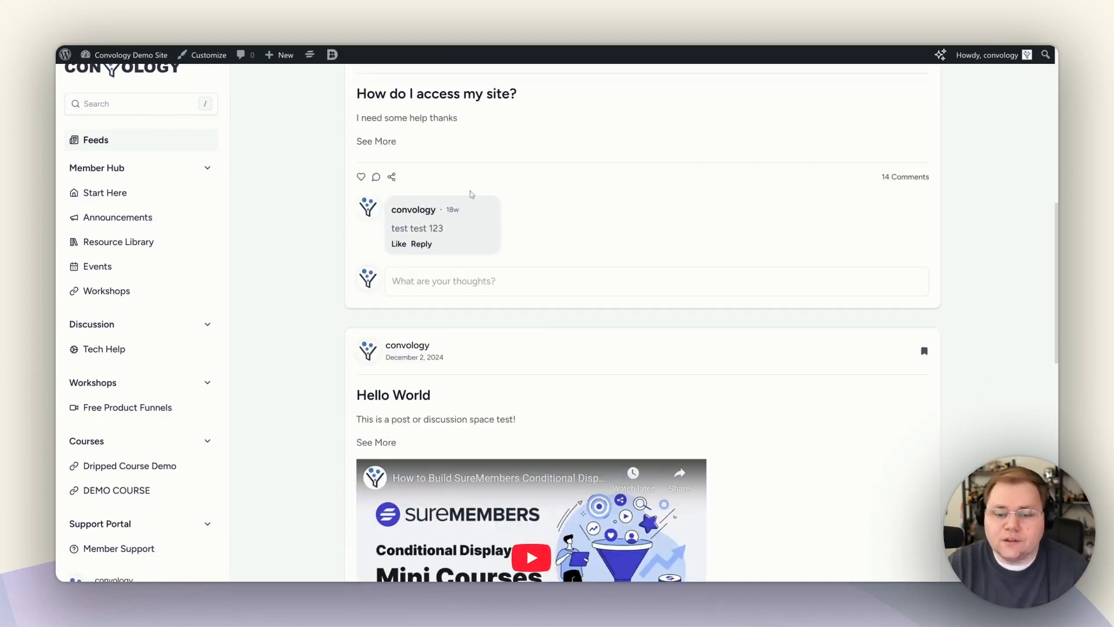
pyautogui.click(428, 281)
pyautogui.click(909, 177)
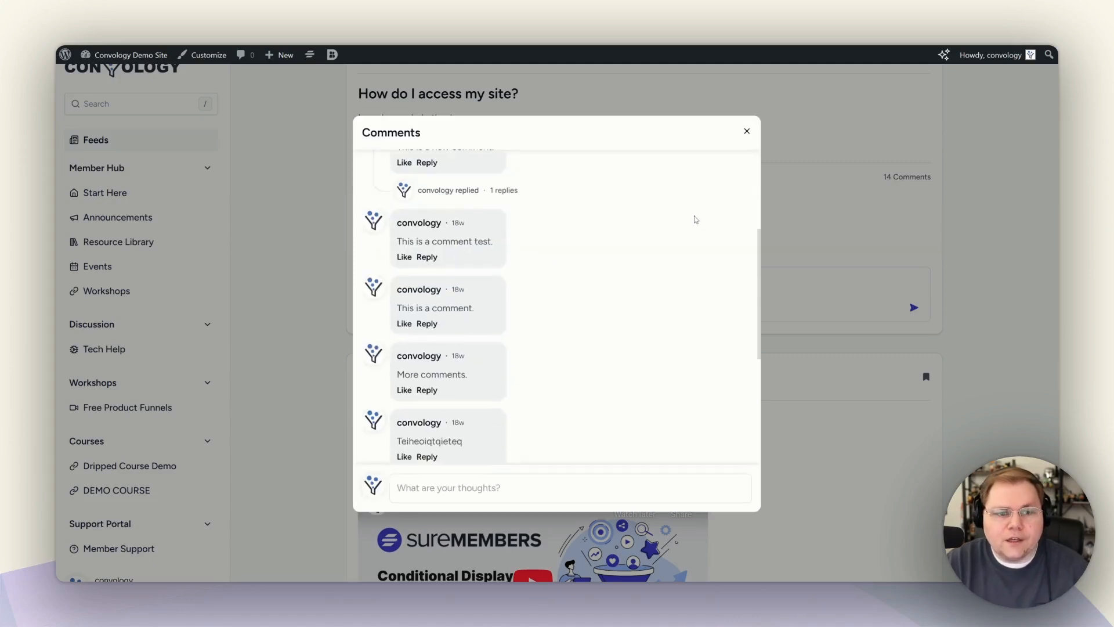
pyautogui.scroll(-2, 694, 219)
pyautogui.scroll(5, 694, 219)
pyautogui.click(675, 146)
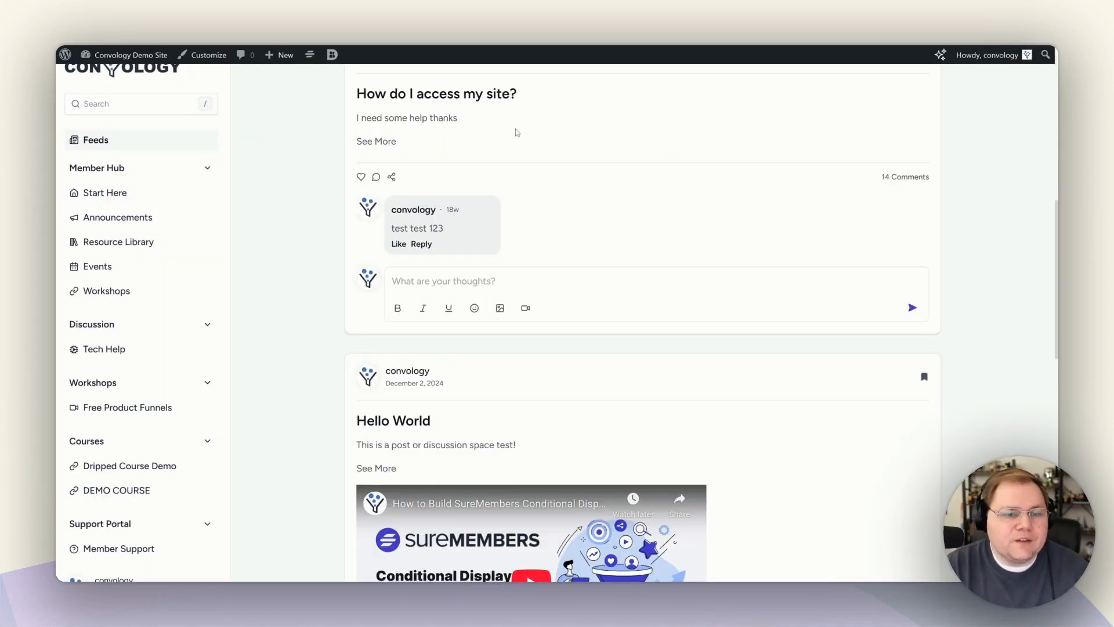
pyautogui.scroll(8, 287, 274)
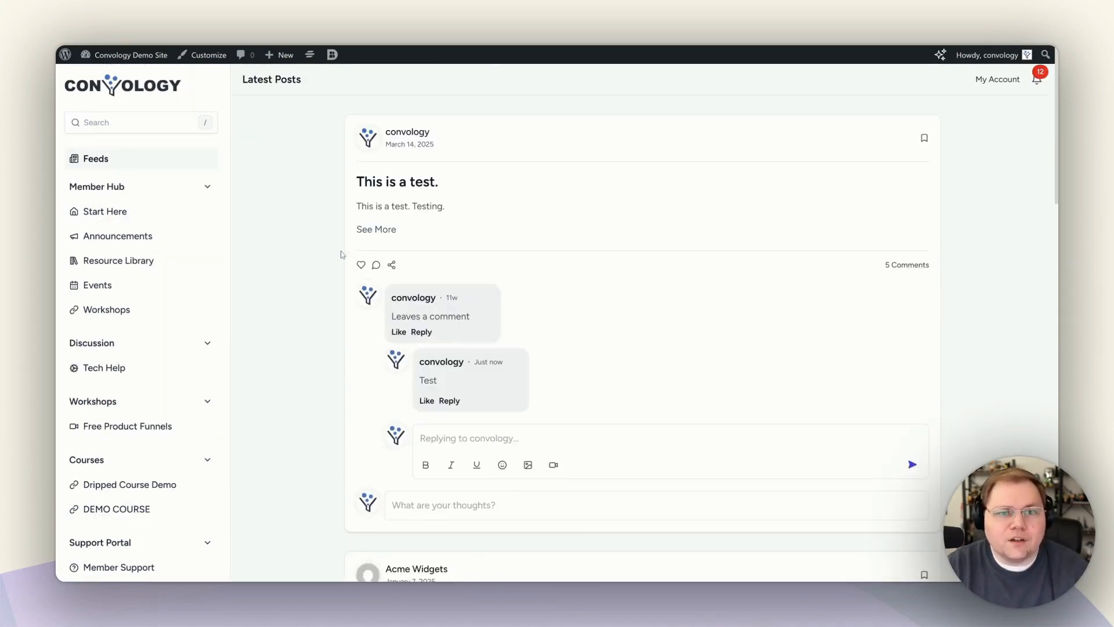
pyautogui.click(102, 212)
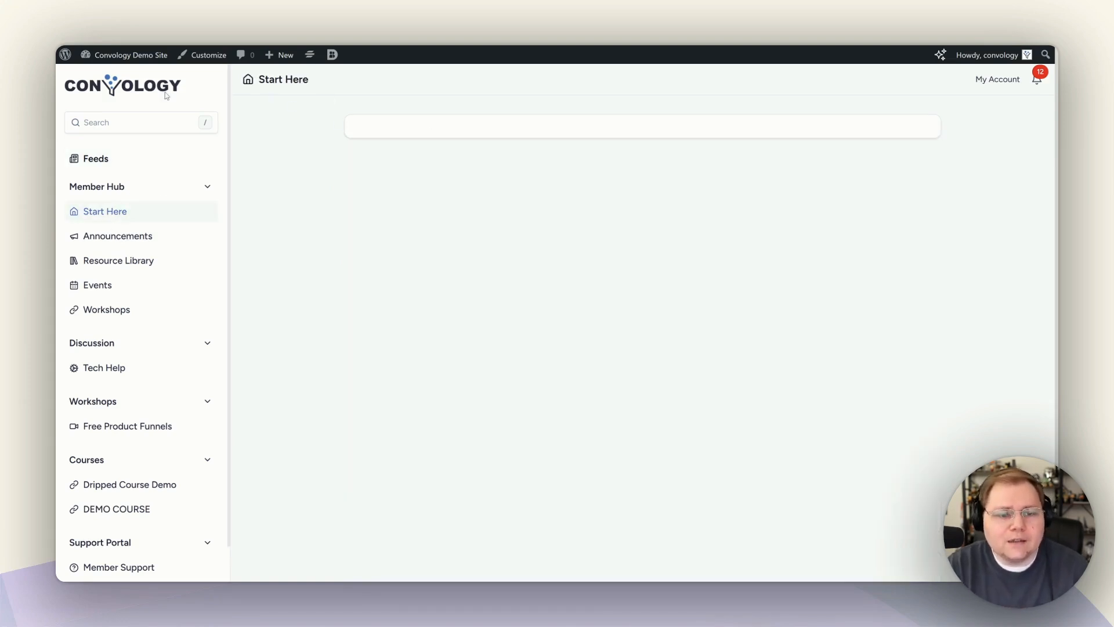
# Browse the Events and Workshops spaces, ending on the Tech Help discussion feed.
pyautogui.scroll(-2, 105, 230)
pyautogui.click(141, 228)
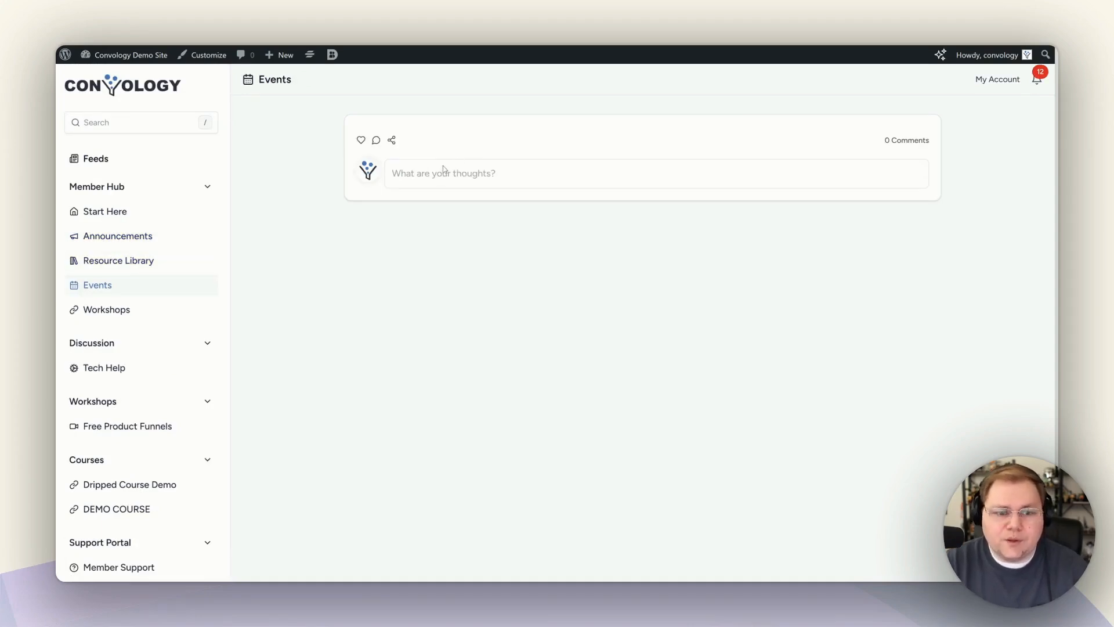
pyautogui.click(112, 308)
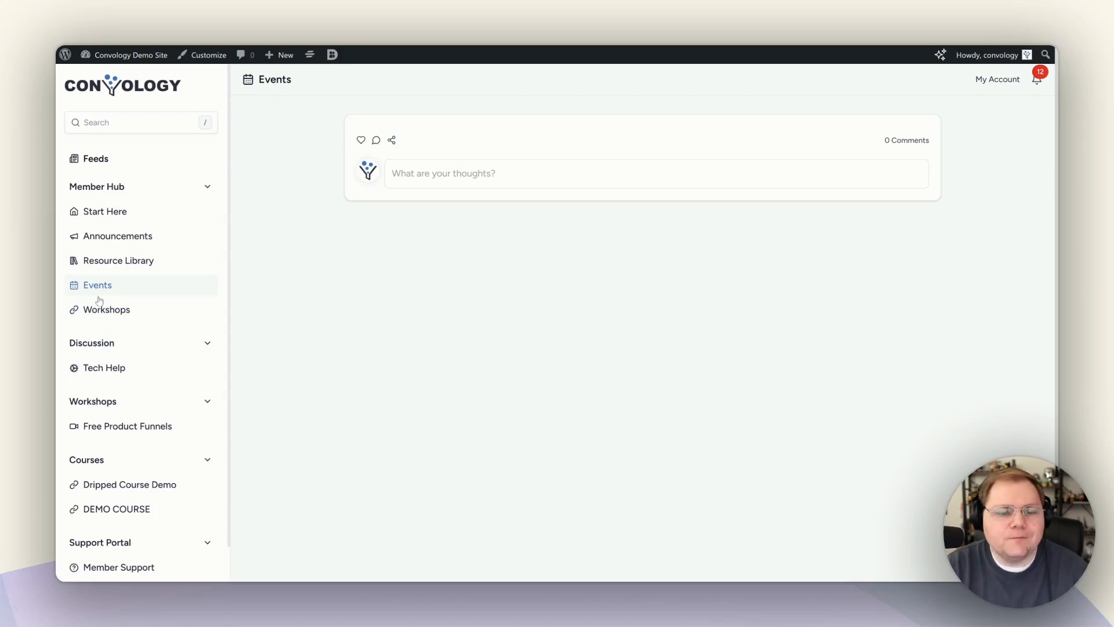
pyautogui.click(99, 365)
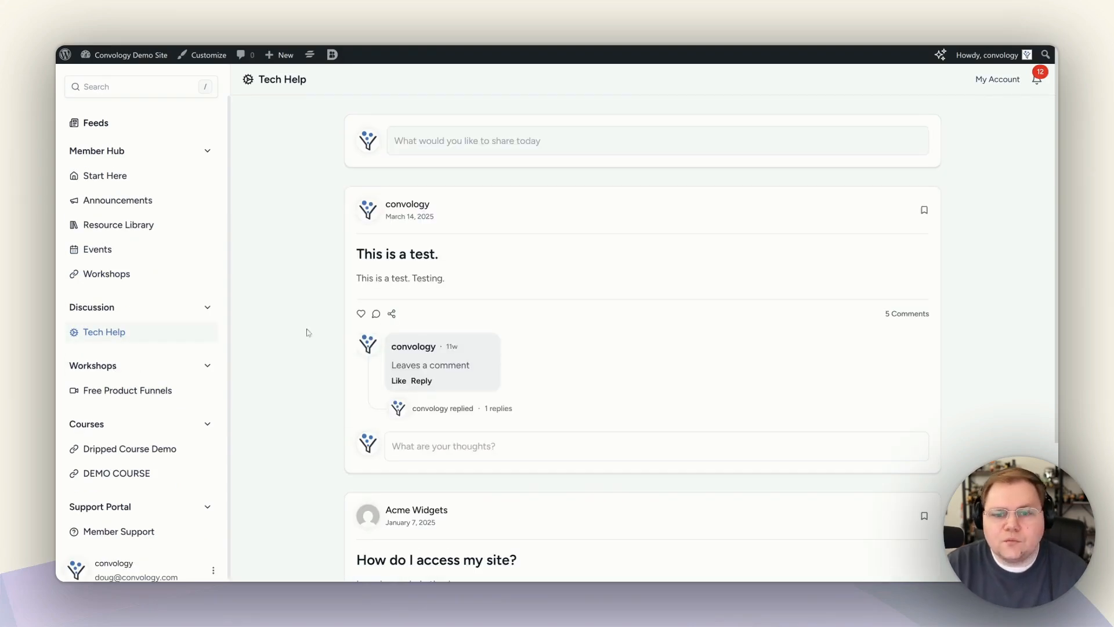
# Scroll the Tech Help feed, then go to the Workshops course listing Module 1 and Lesson 1.
pyautogui.scroll(-3, 452, 241)
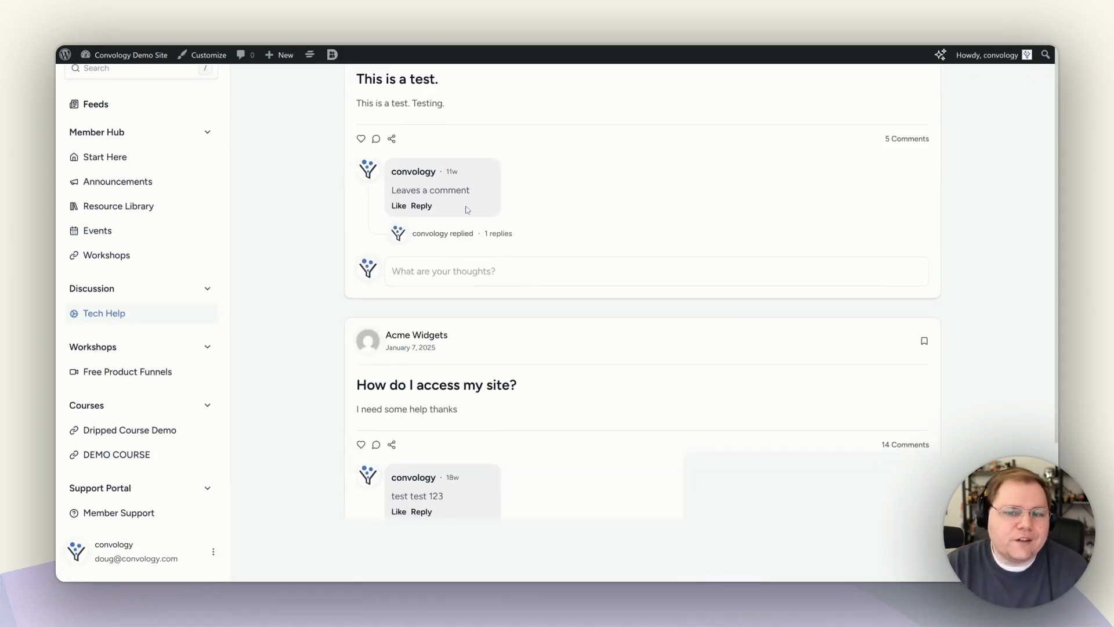
pyautogui.scroll(-1, 468, 212)
pyautogui.scroll(3, 477, 301)
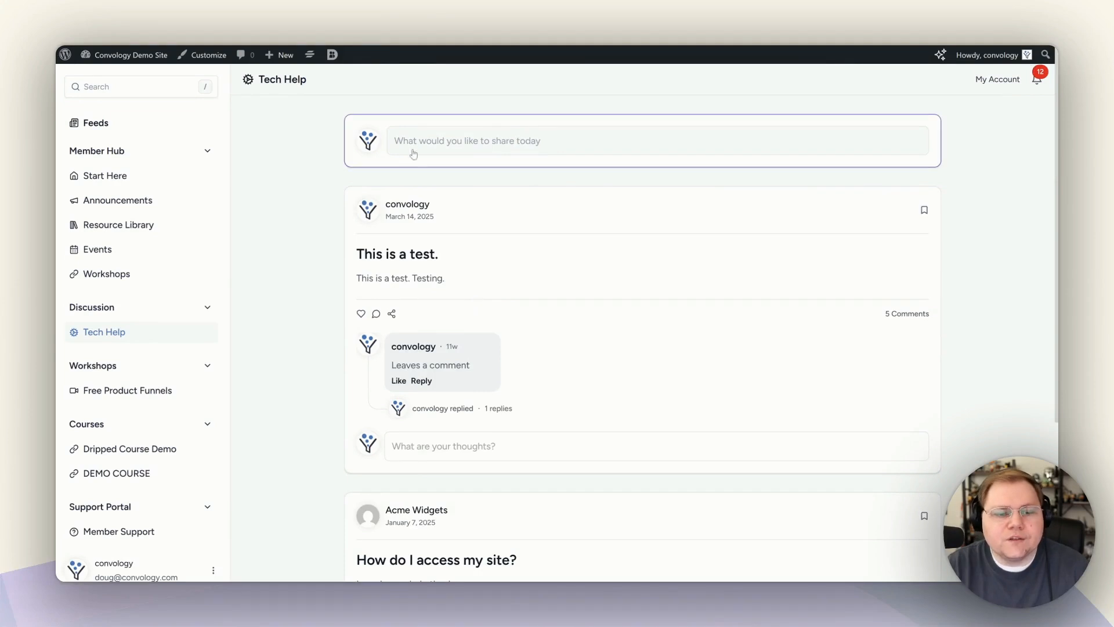
pyautogui.click(97, 277)
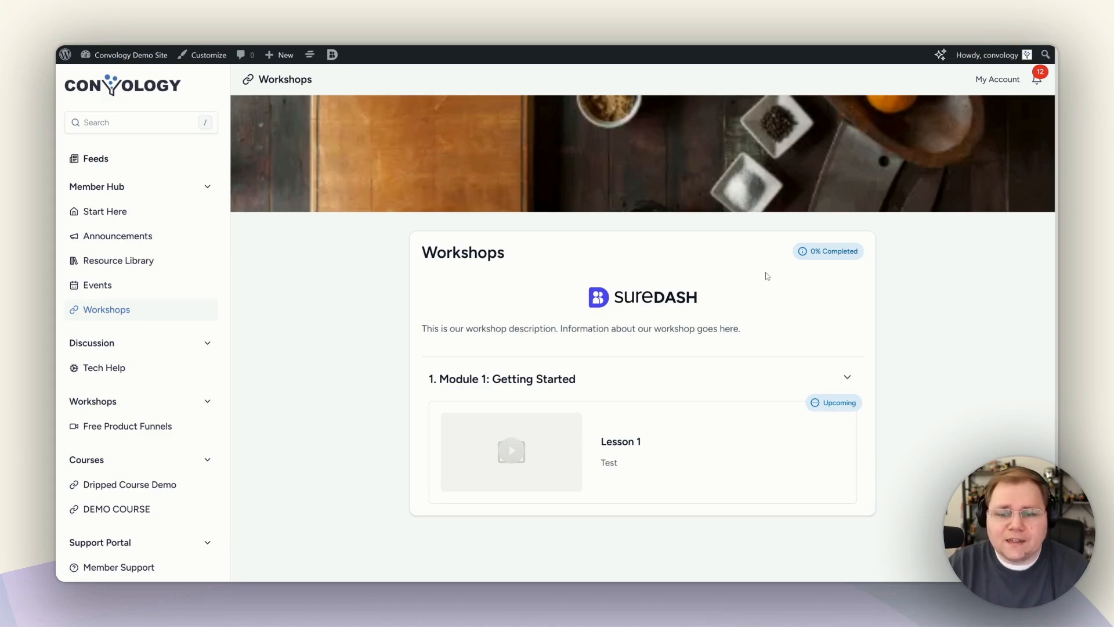
# Open the Lesson 1 card to show its Vimeo video, Lesson Header and lesson text.
pyautogui.scroll(-1, 768, 276)
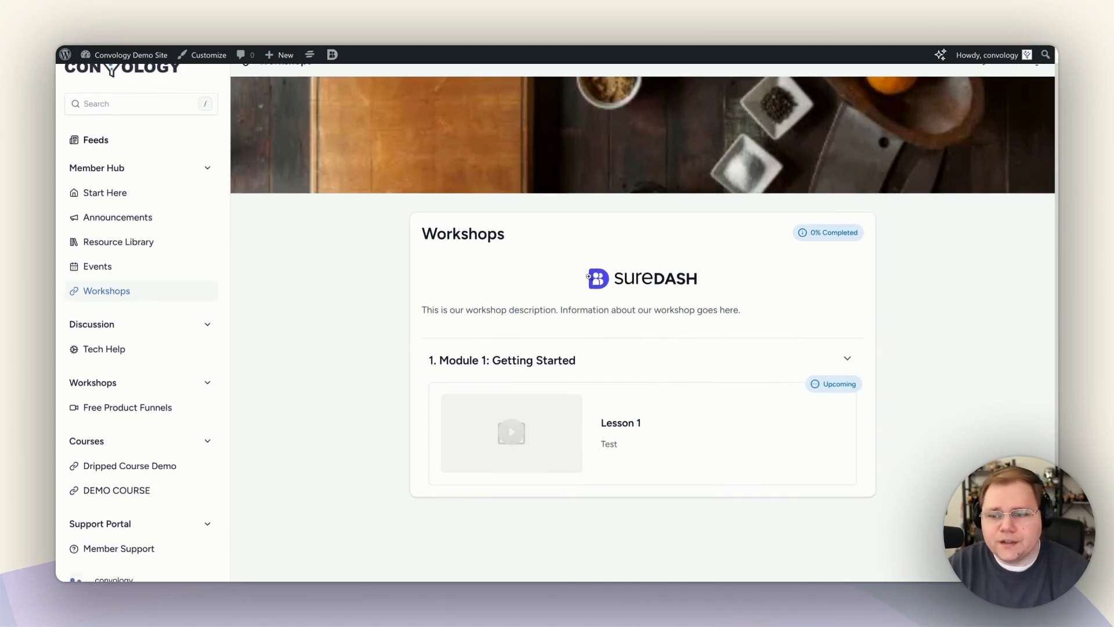
pyautogui.scroll(1, 642, 325)
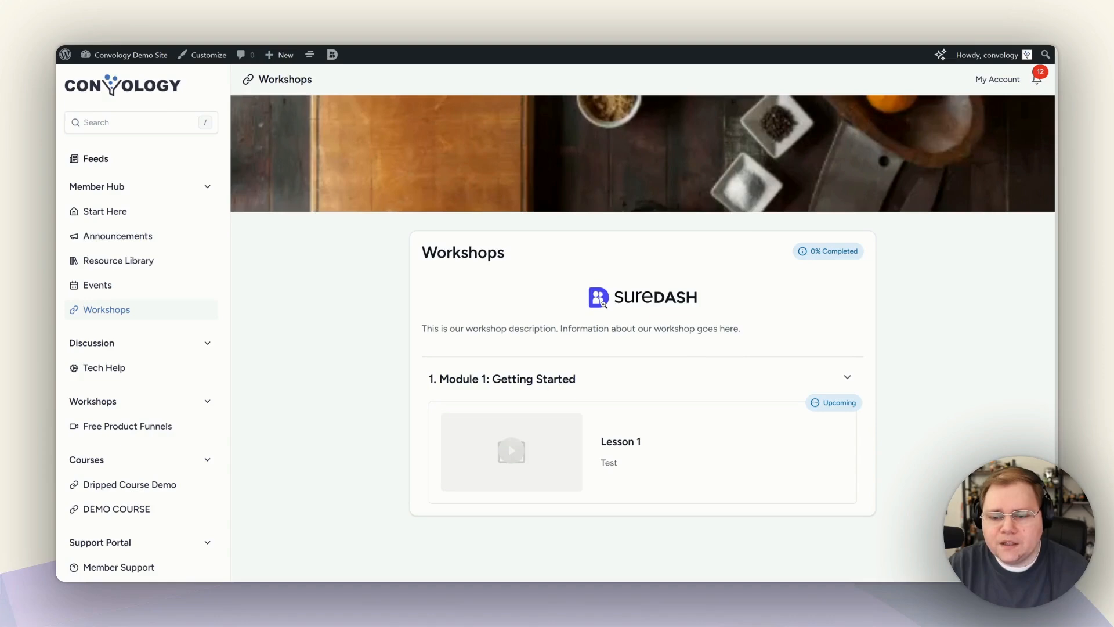
pyautogui.click(632, 426)
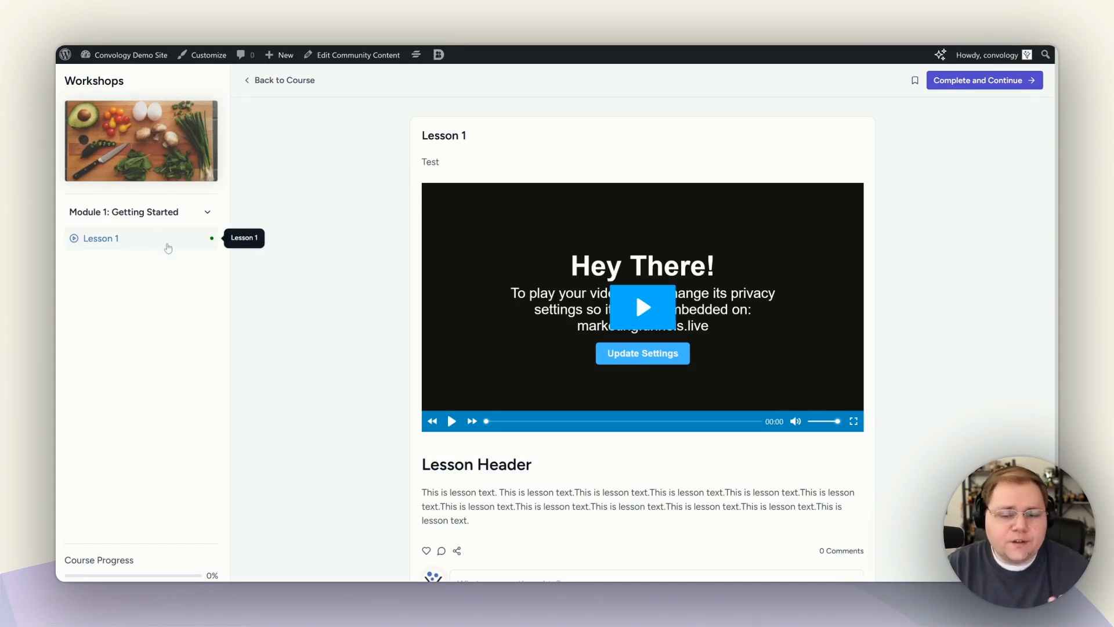
# Post the comment 'Comment on lesson 1 in test course.' under Lesson 1.
pyautogui.scroll(-1, 632, 249)
pyautogui.scroll(1, 633, 250)
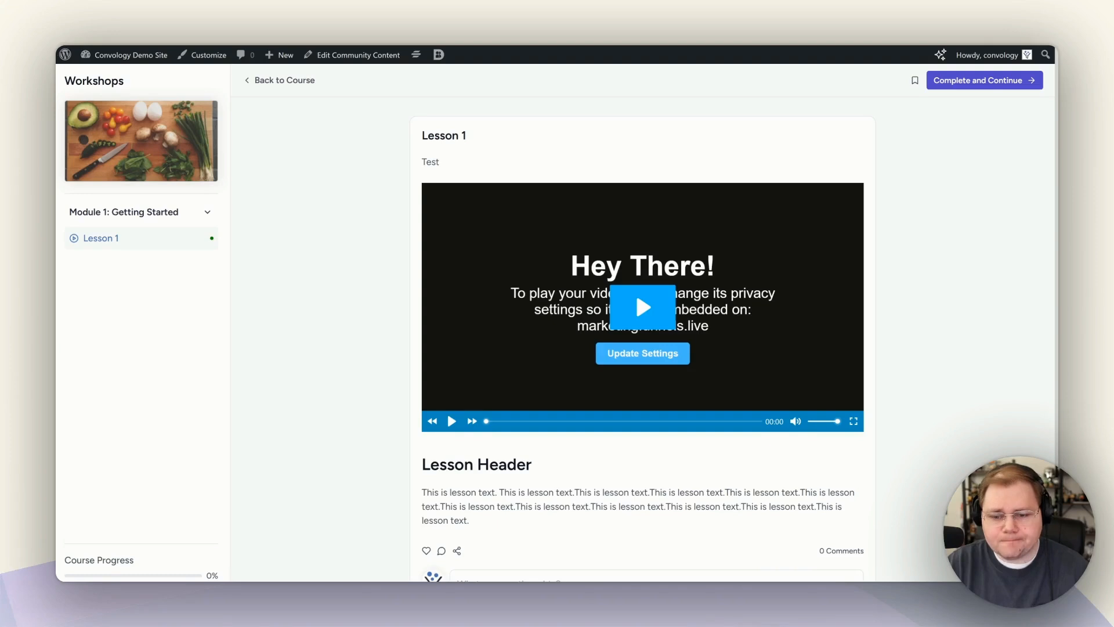
pyautogui.scroll(-1, 635, 291)
pyautogui.moveTo(431, 417); pyautogui.dragTo(526, 418)
pyautogui.click(527, 445)
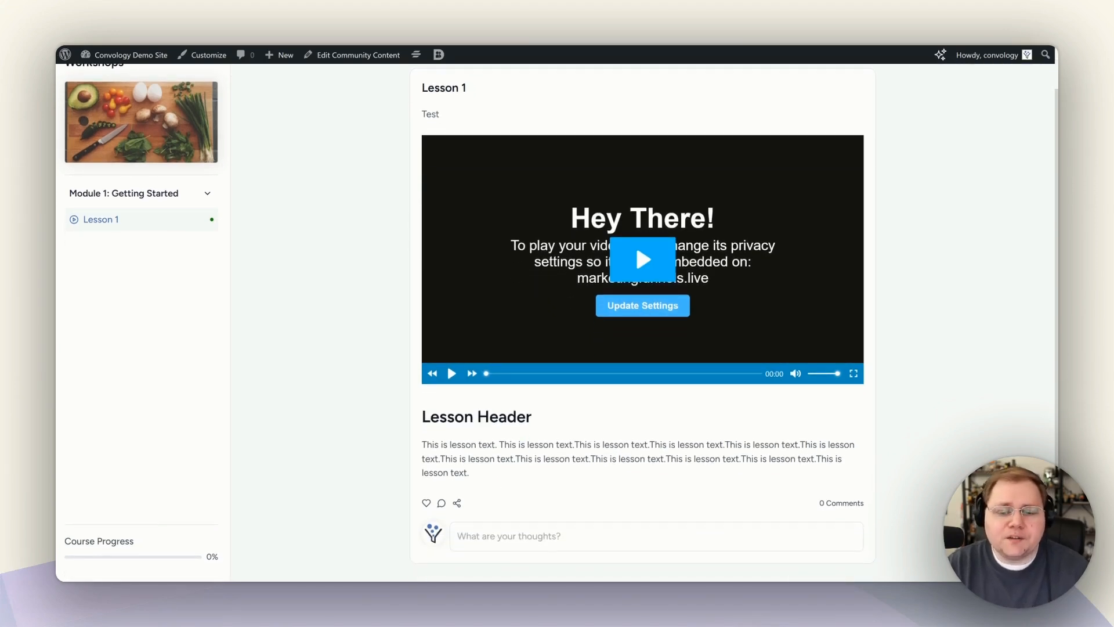
pyautogui.write('Comme')
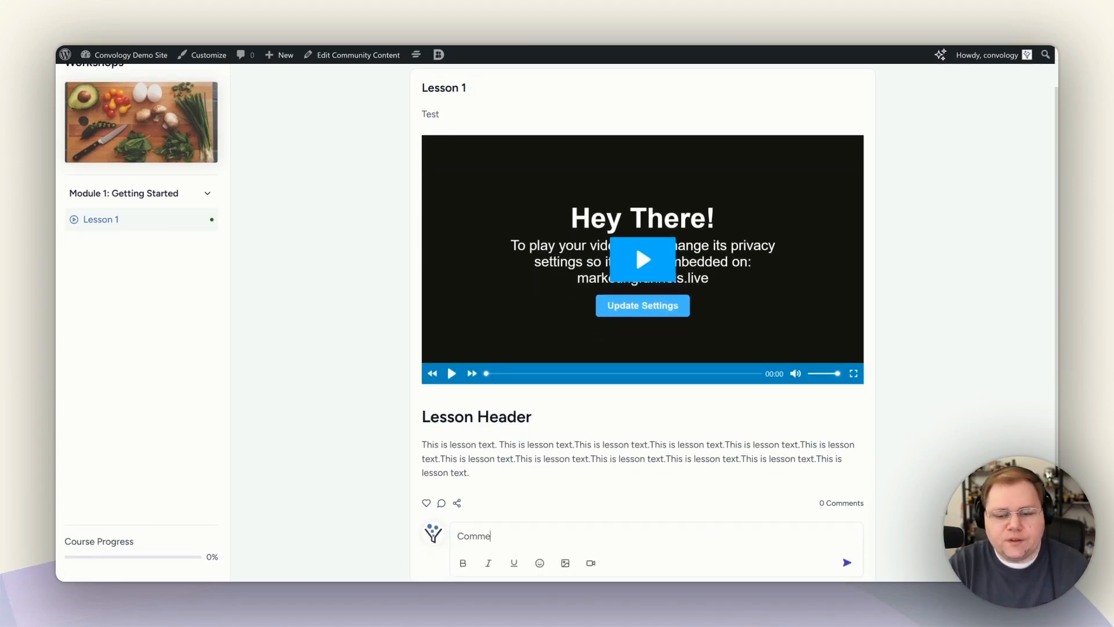
pyautogui.write('nt on lesson 1 in test course.')
pyautogui.press('Return')
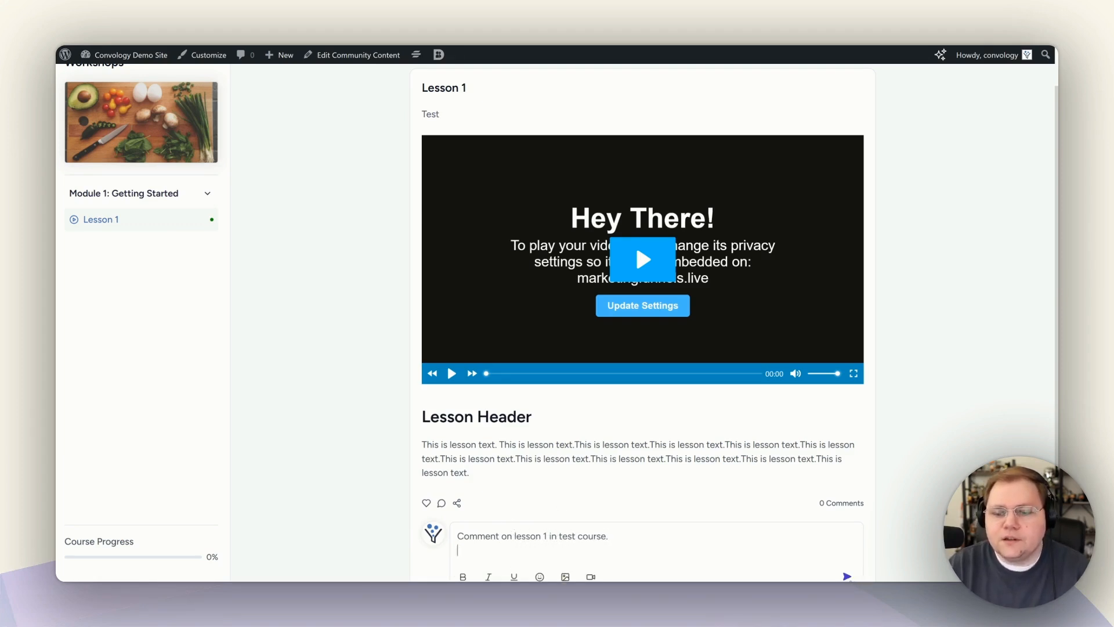
pyautogui.click(847, 578)
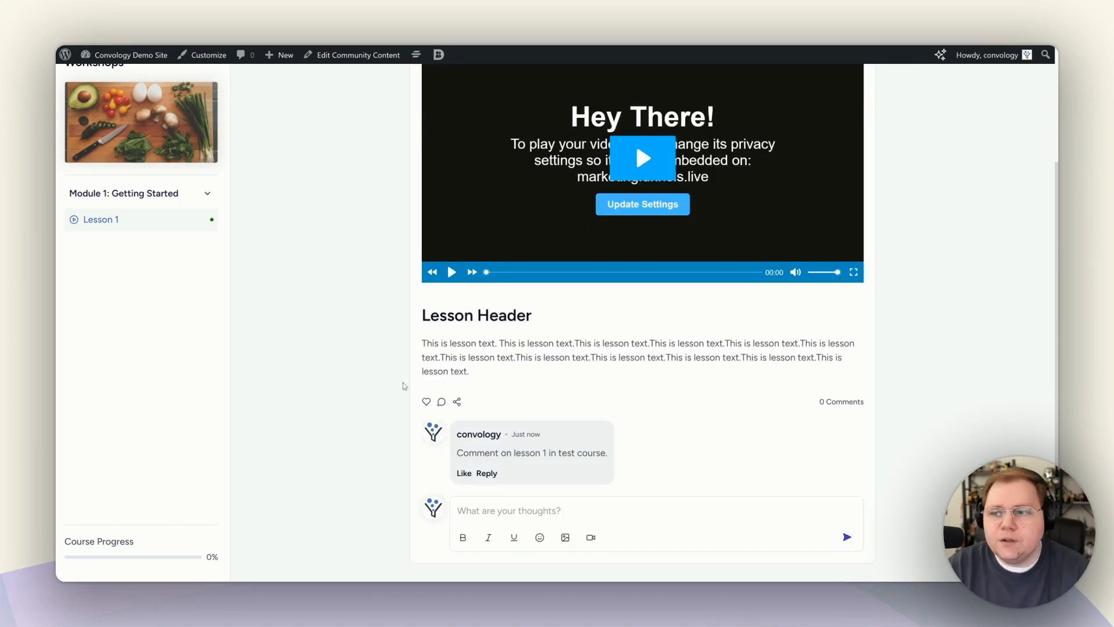
# Mark Lesson 1 complete and go back to the Workshops course page.
pyautogui.scroll(5, 554, 336)
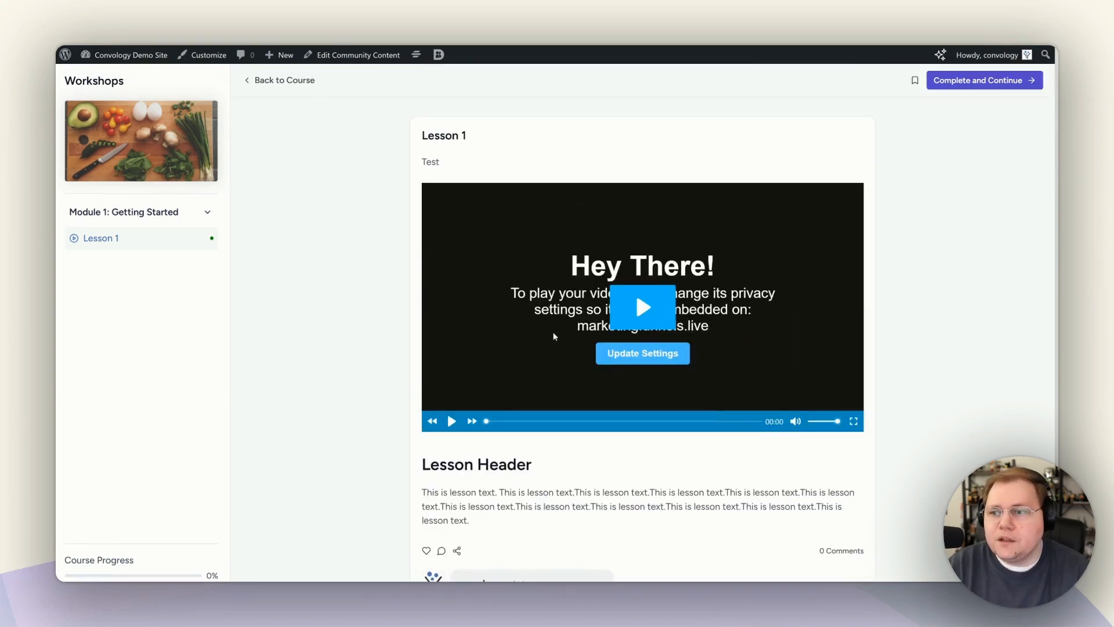
pyautogui.click(915, 83)
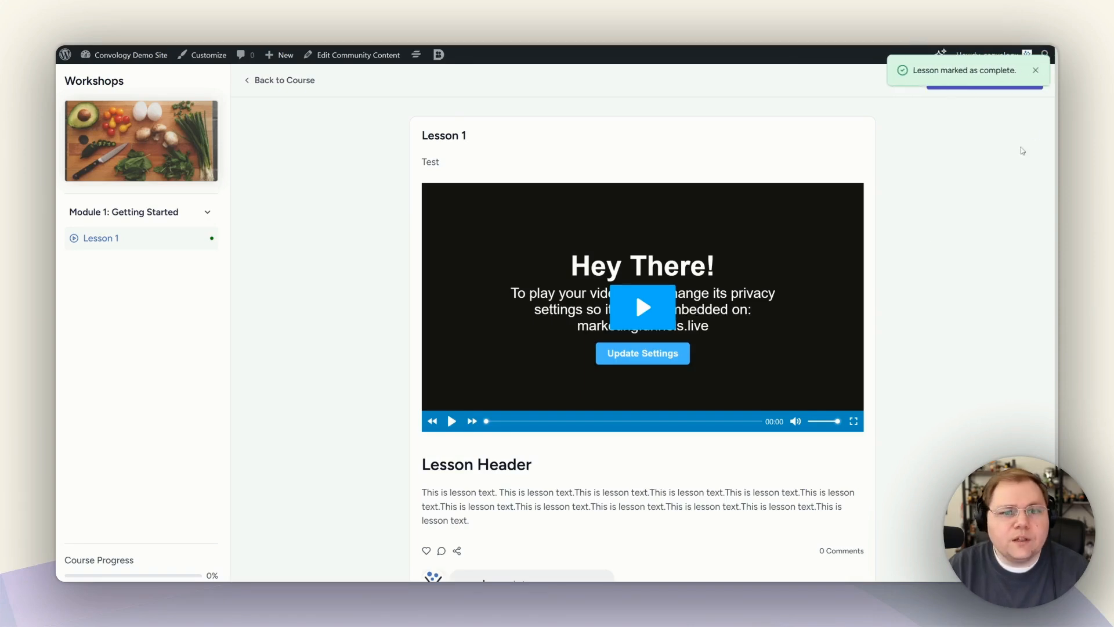
pyautogui.click(1033, 71)
pyautogui.click(261, 83)
pyautogui.moveTo(259, 85); pyautogui.dragTo(268, 87)
pyautogui.scroll(-1, 370, 387)
# Clear the stray text selection and open the user menu from the sidebar's kebab button.
pyautogui.scroll(1, 567, 310)
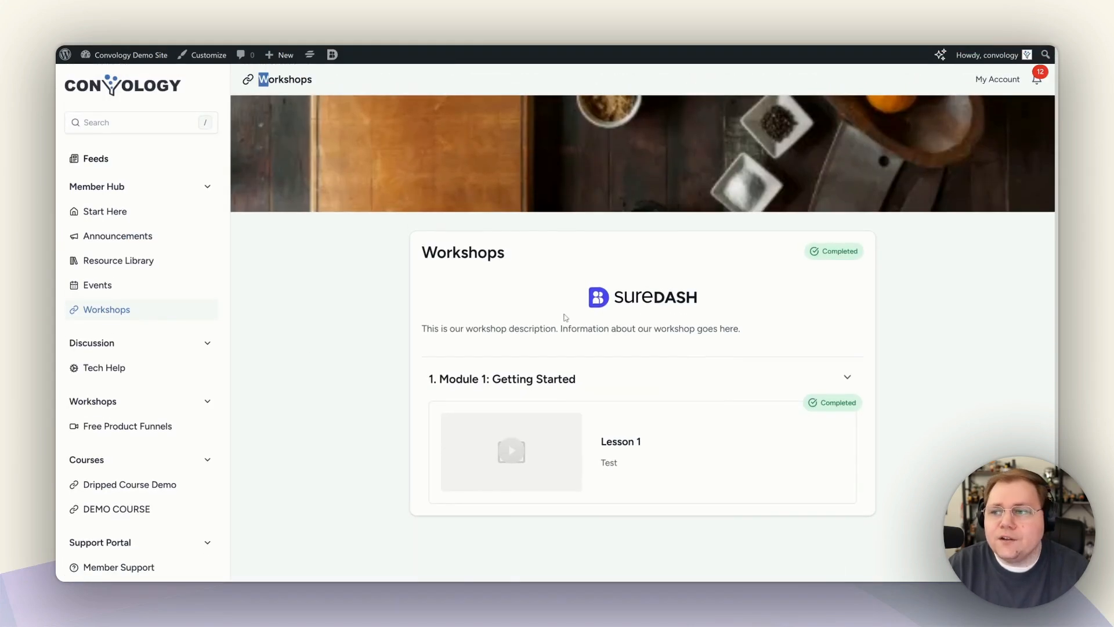
pyautogui.click(823, 187)
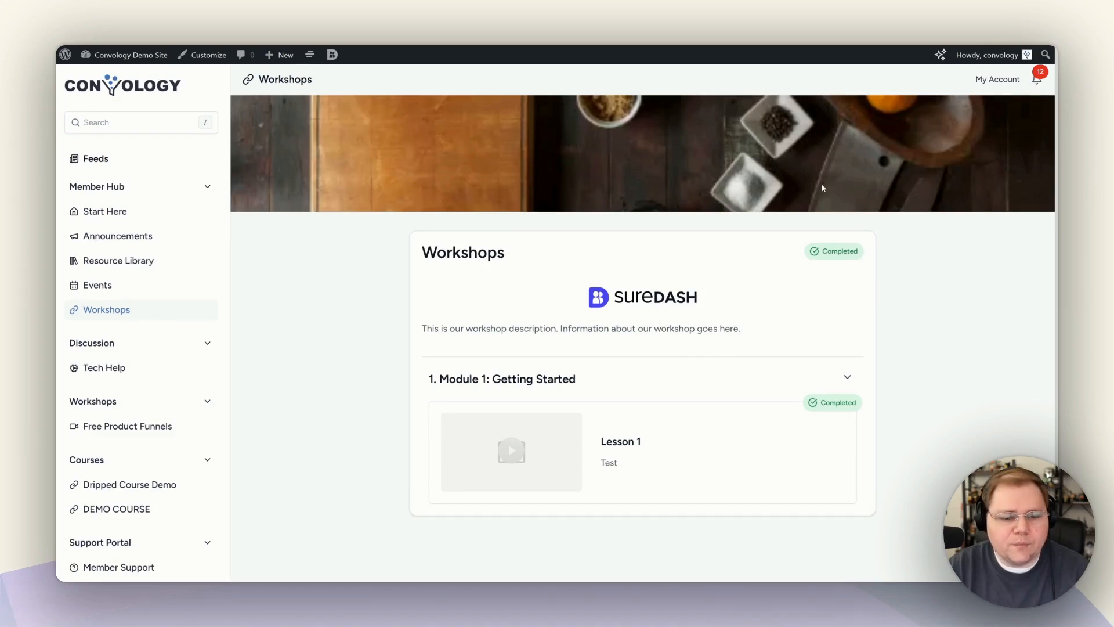
pyautogui.scroll(-2, 152, 375)
pyautogui.click(212, 528)
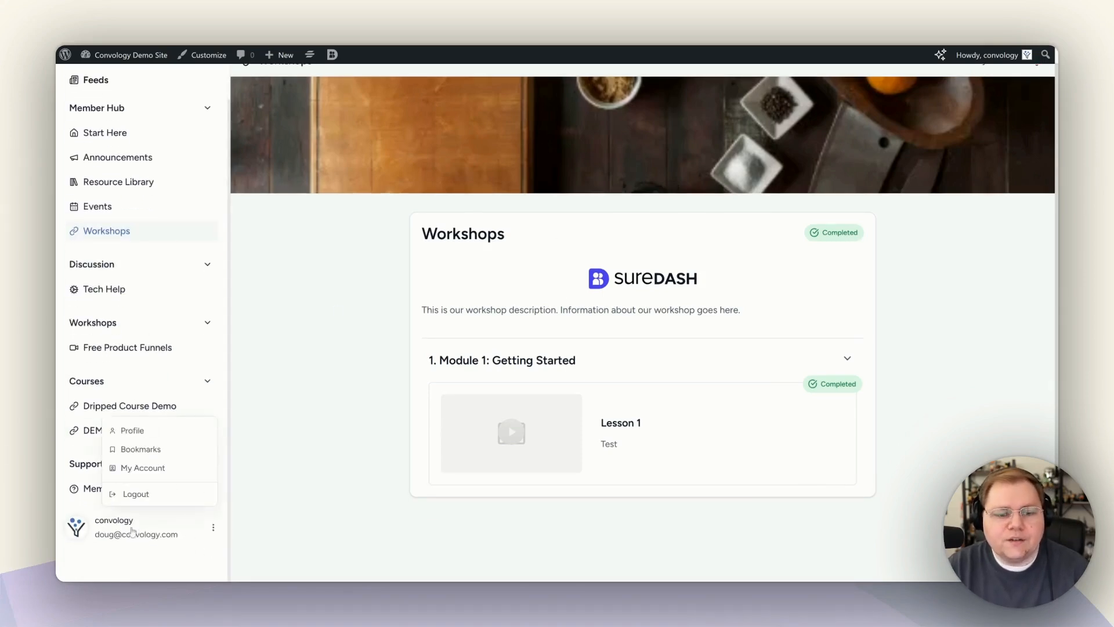
# View the member's Profile page, then the My Account page listing plans and orders.
pyautogui.click(132, 433)
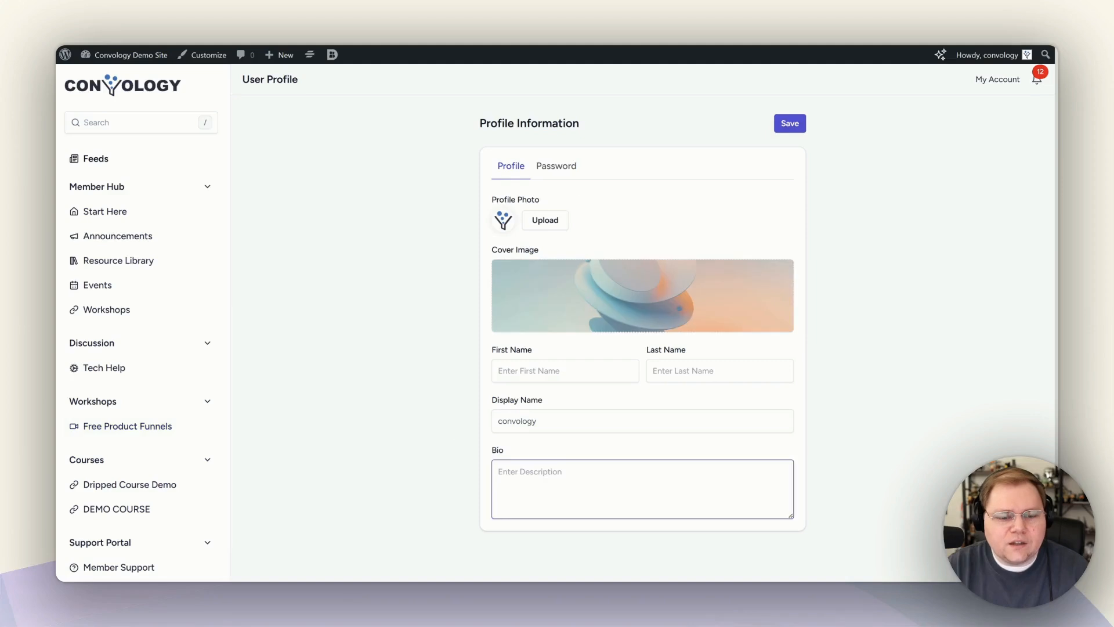
pyautogui.scroll(-1, 165, 429)
pyautogui.click(149, 551)
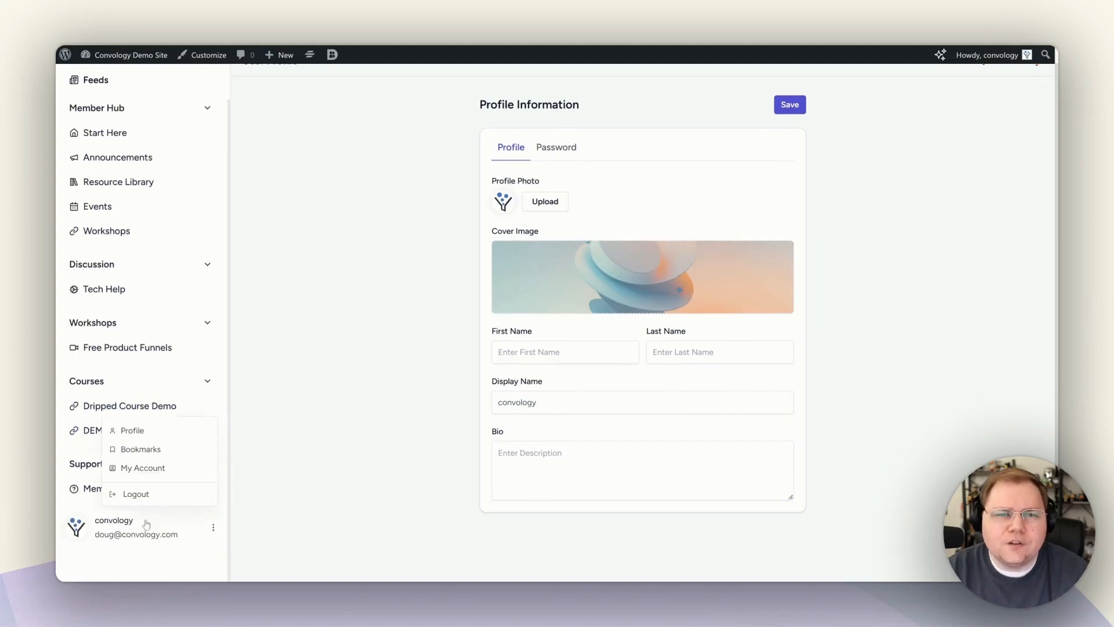
pyautogui.click(145, 468)
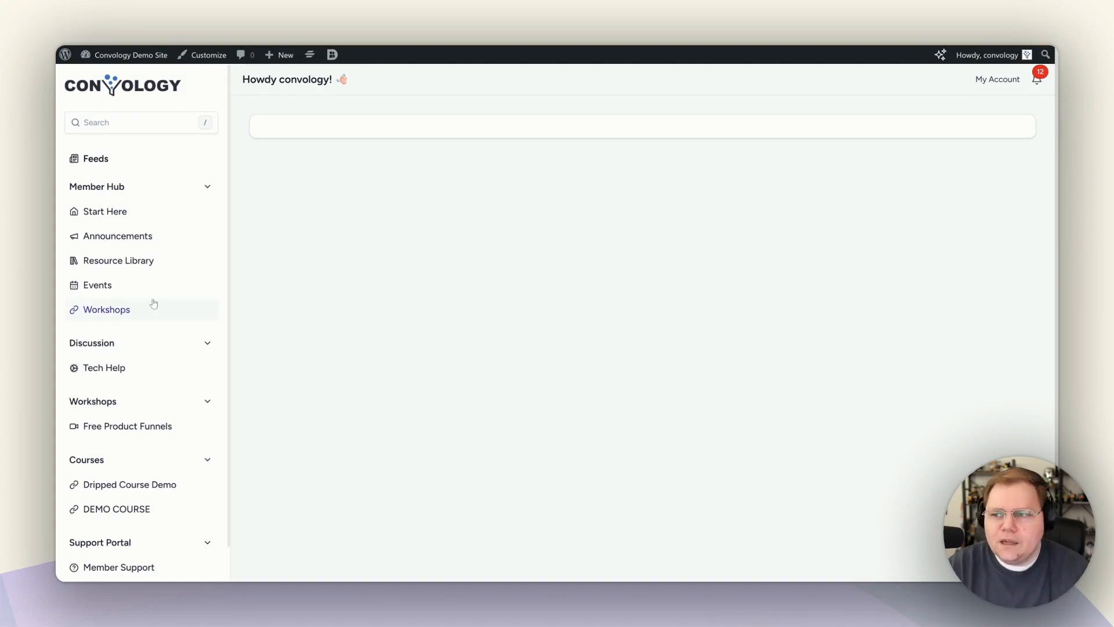
# Go to the Start Here space from the sidebar.
pyautogui.scroll(-1, 167, 348)
pyautogui.scroll(-1, 167, 351)
pyautogui.click(141, 534)
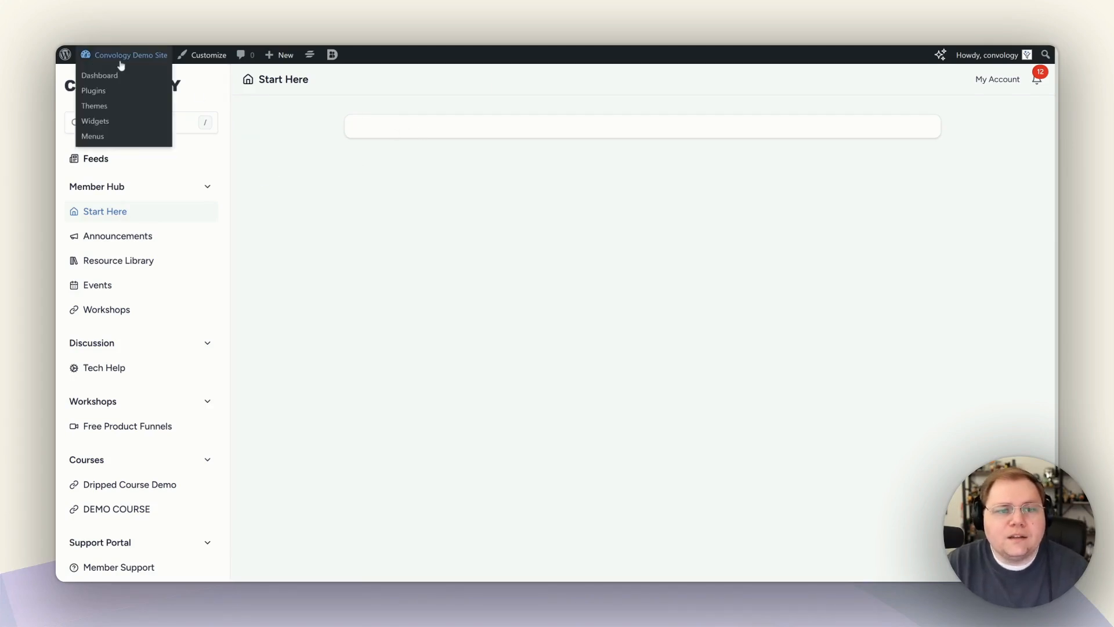
# Edit the Start Here space from the admin bar and launch its Use Space Editor.
pyautogui.moveTo(334, 62)
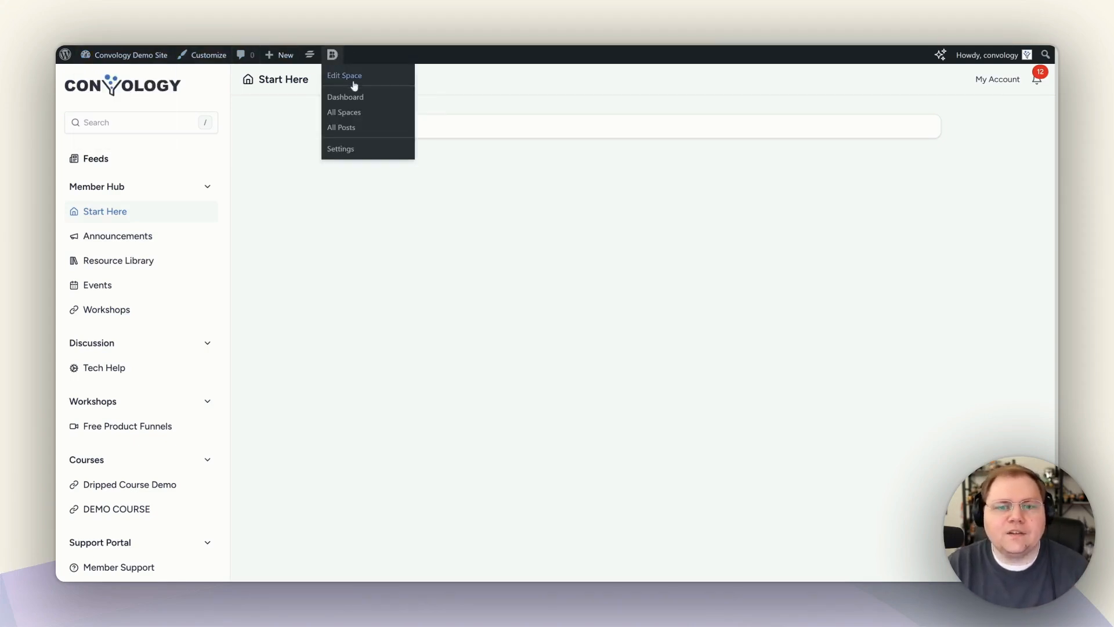
pyautogui.click(342, 77)
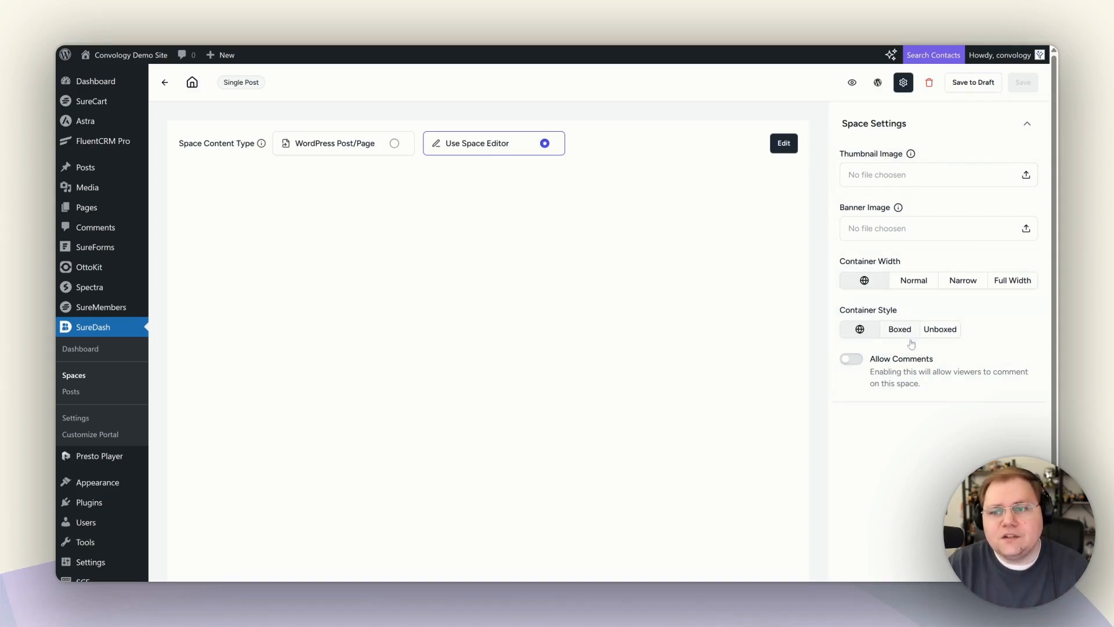
pyautogui.click(777, 146)
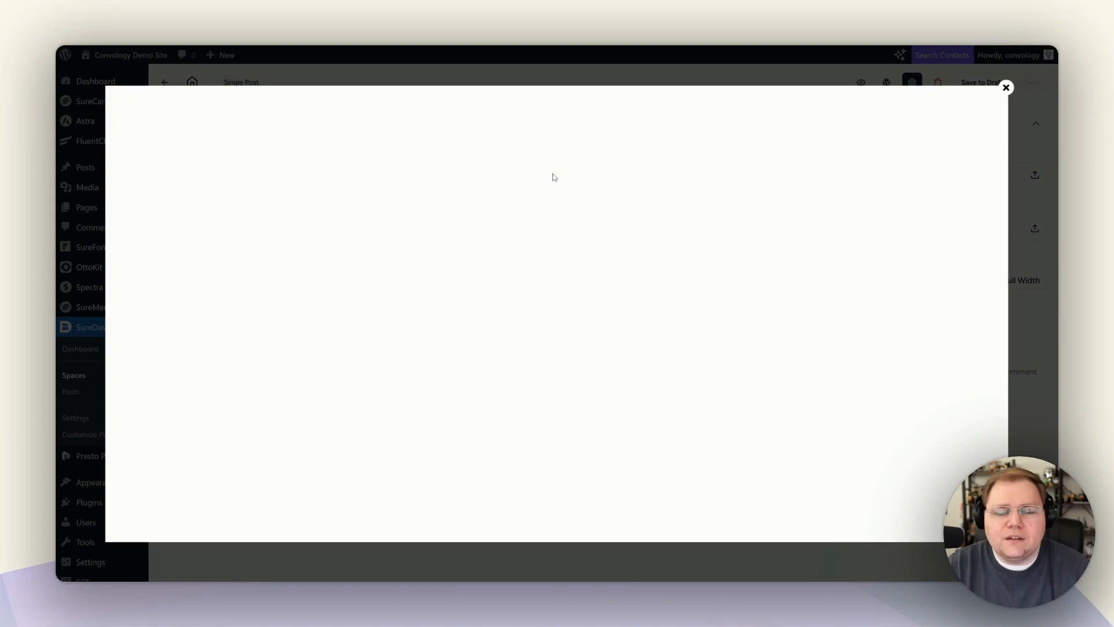